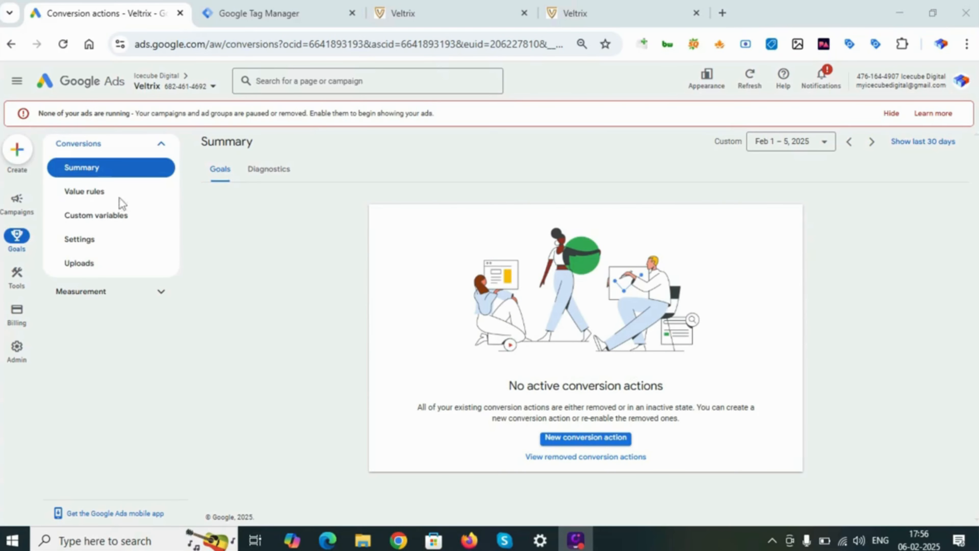
- Create a new conversion action from the Goals summary and choose the website type covering online sales, link clicks, page views and sign-ups
mouse_move(27, 223)
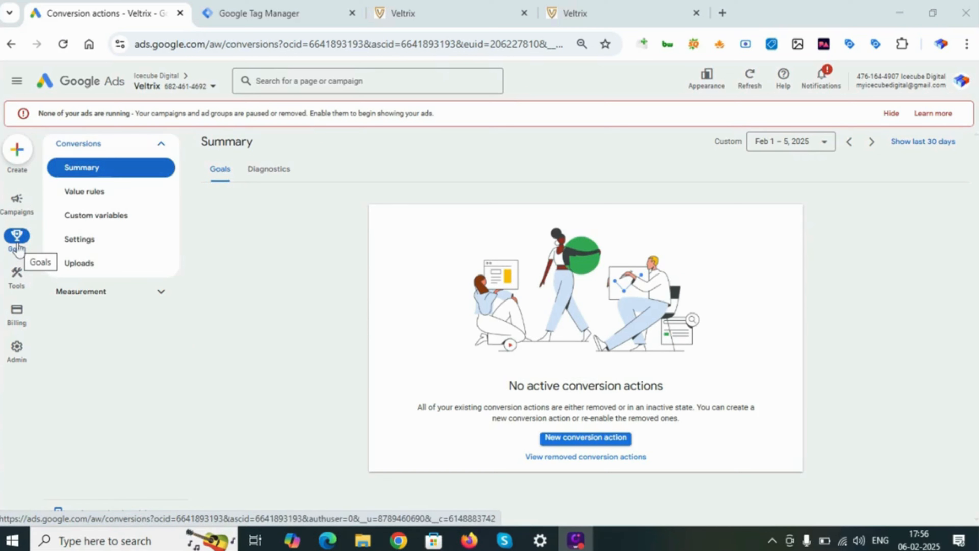
click(18, 247)
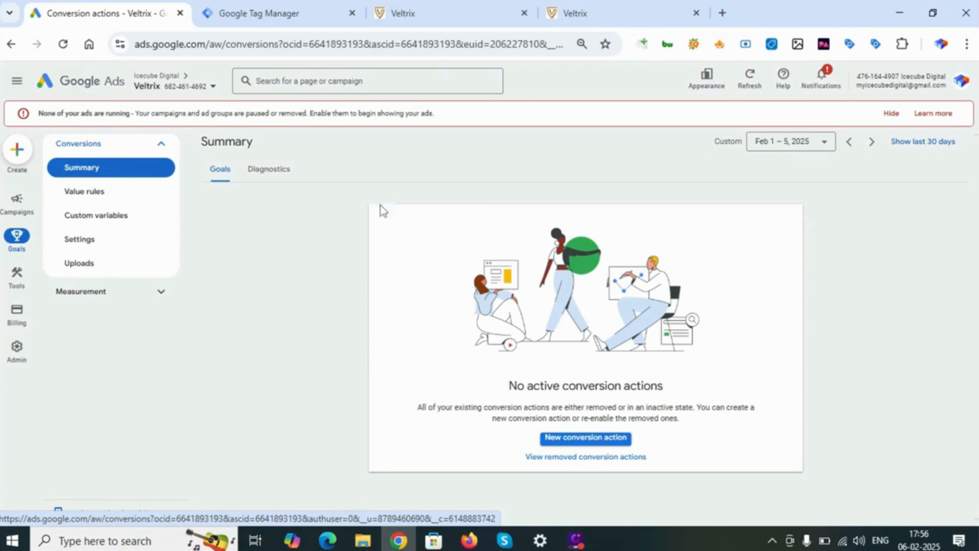
click(596, 440)
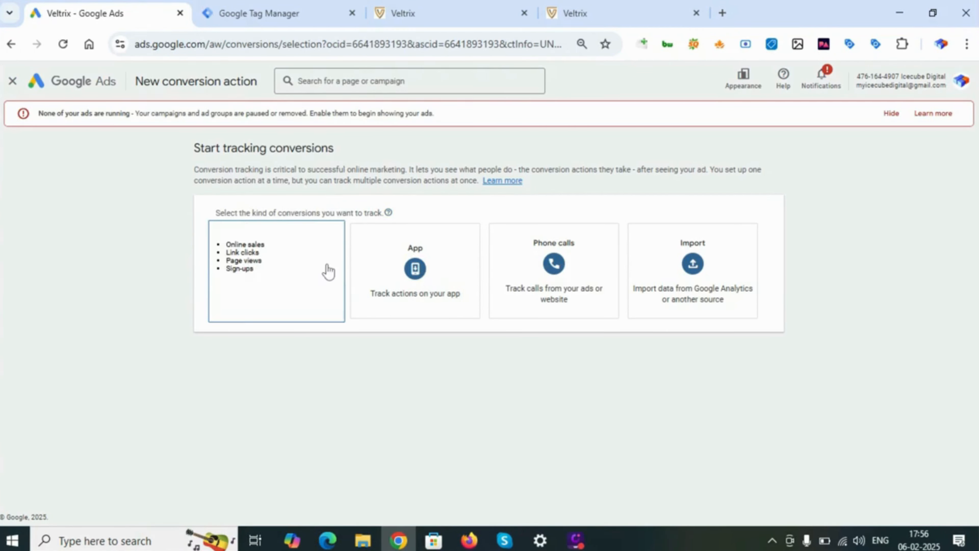
click(302, 270)
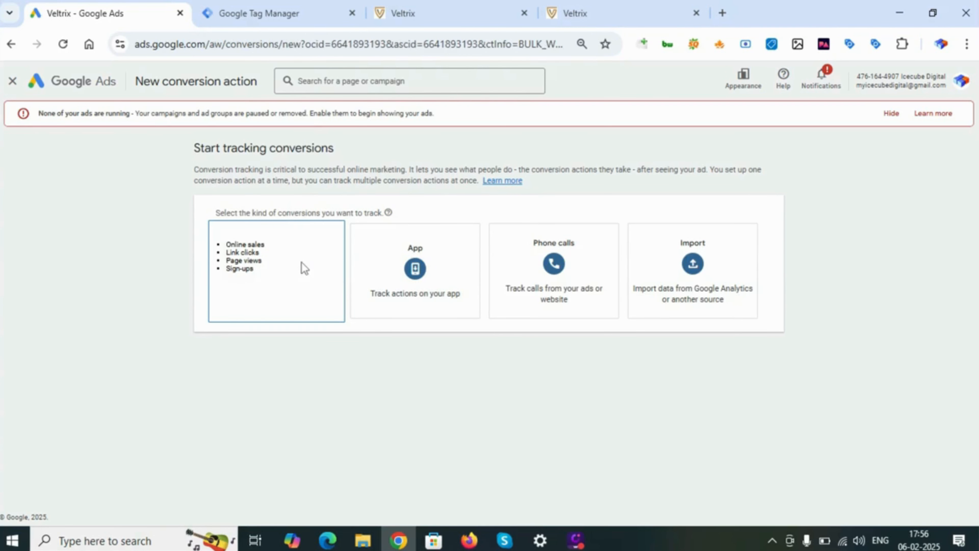
click(297, 267)
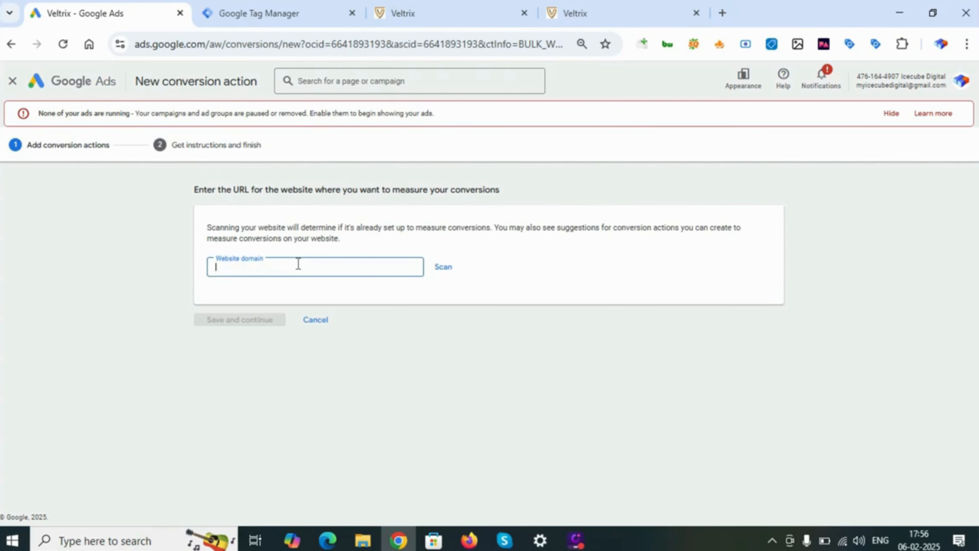
click(465, 6)
click(633, 7)
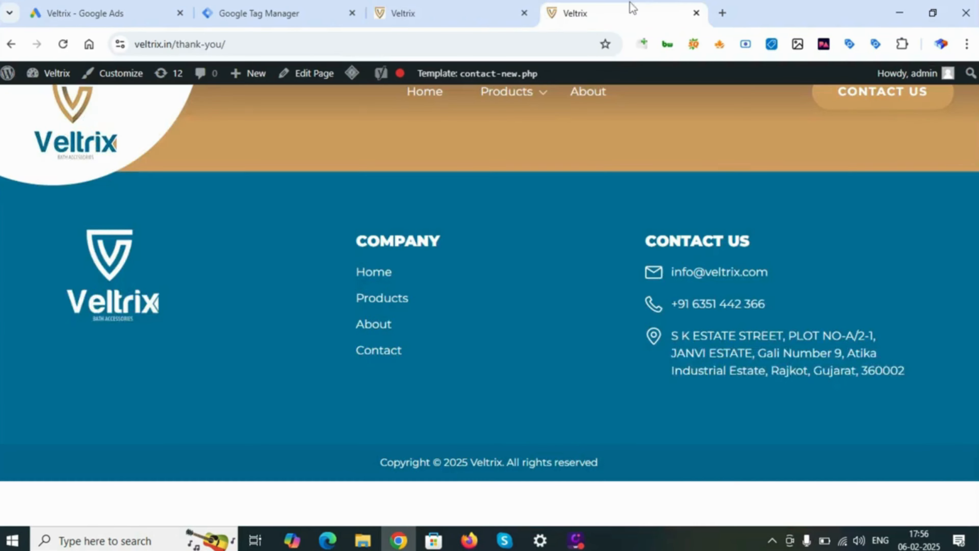
click(440, 36)
click(342, 44)
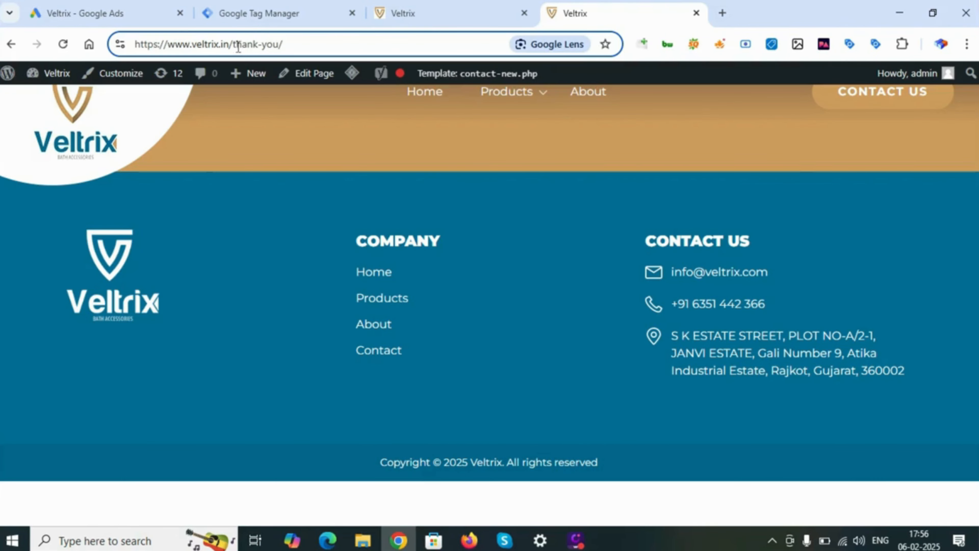
drag(234, 47, 135, 45)
key(ctrl+c)
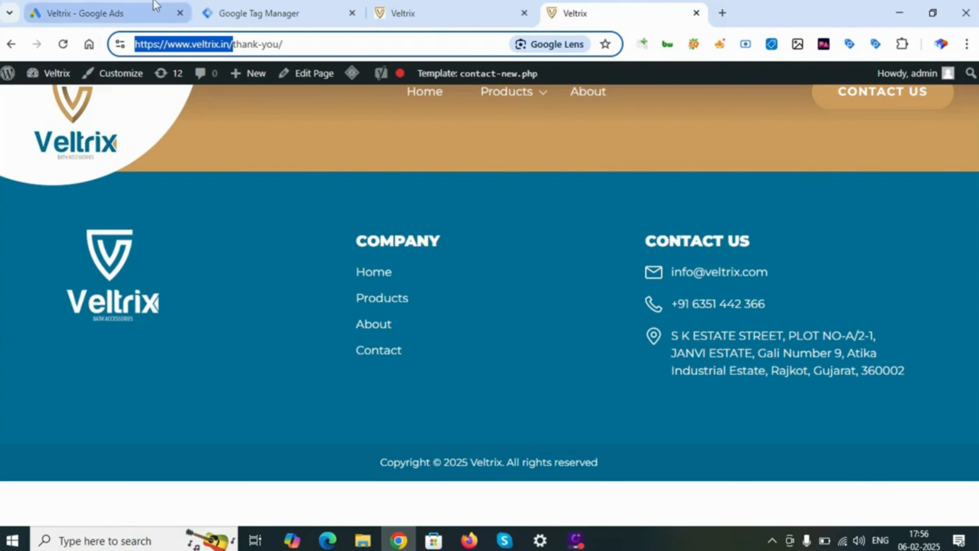
click(85, 13)
key(ctrl+v)
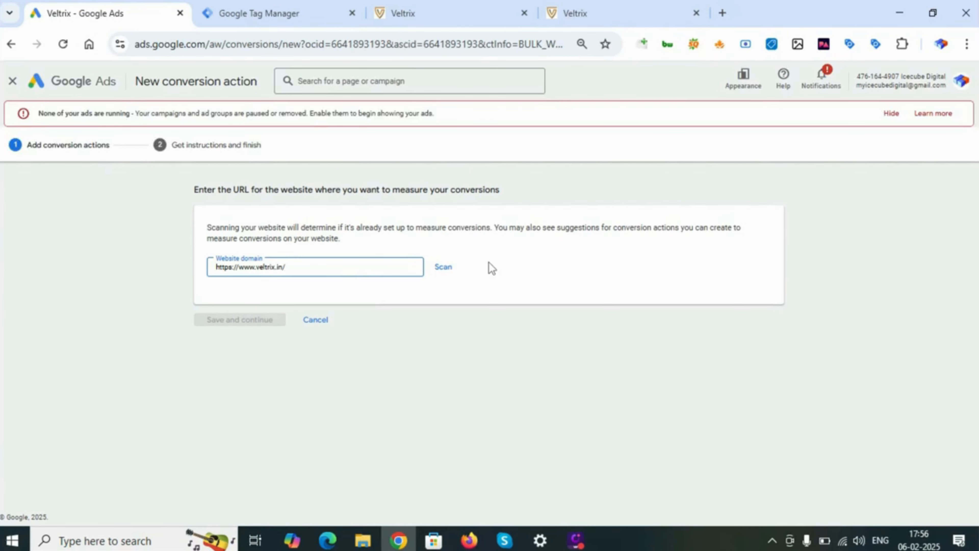
click(447, 266)
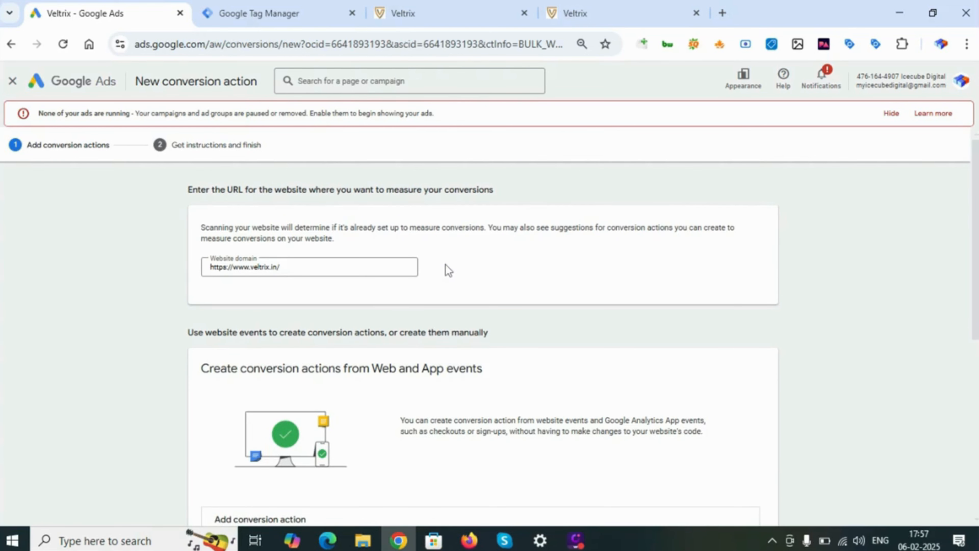
- Add a conversion action manually using code and set its goal category to Submit lead form
scroll(482, 331, down, 4)
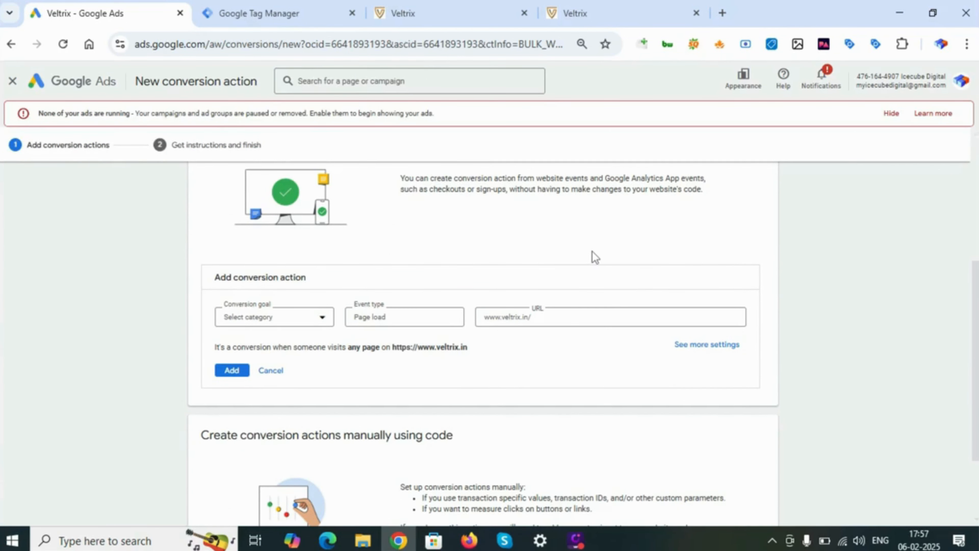
scroll(975, 322, down, 3)
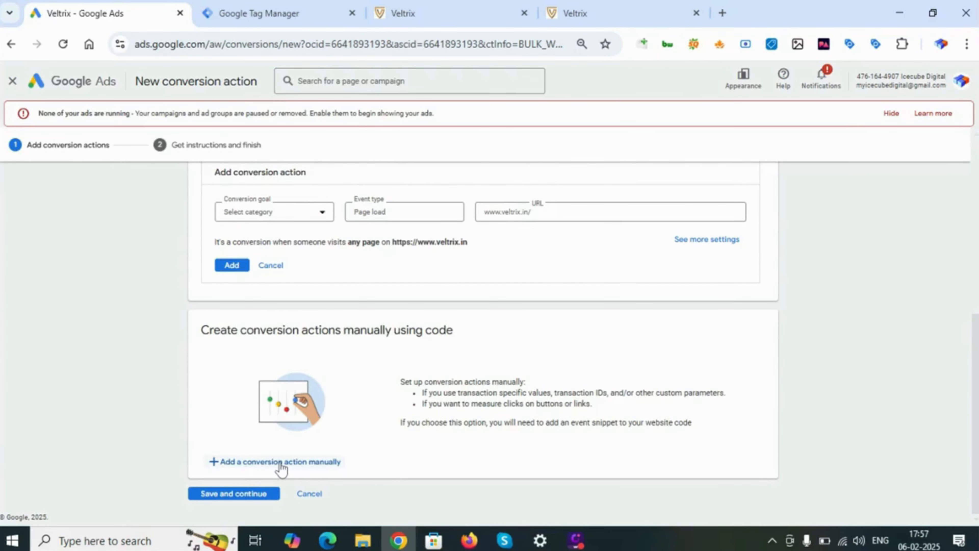
click(282, 463)
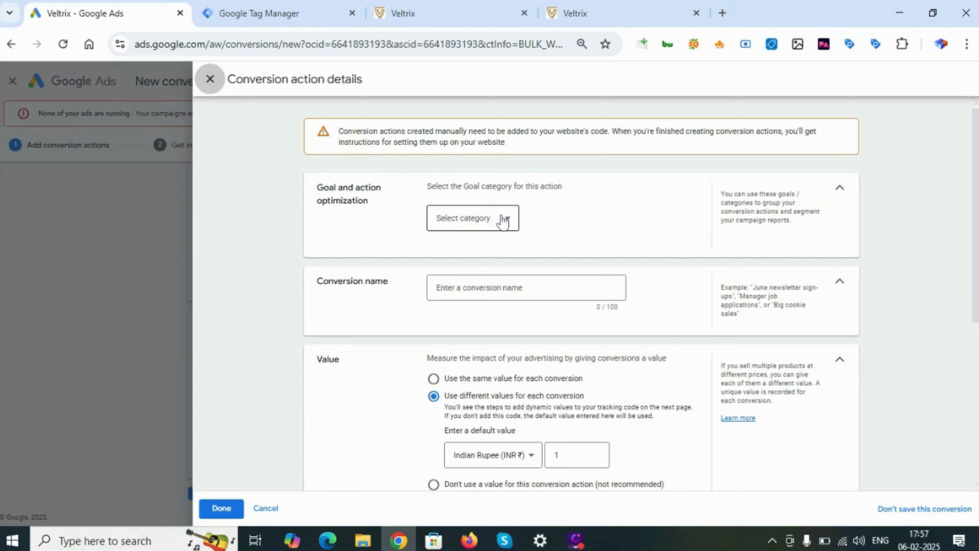
click(503, 222)
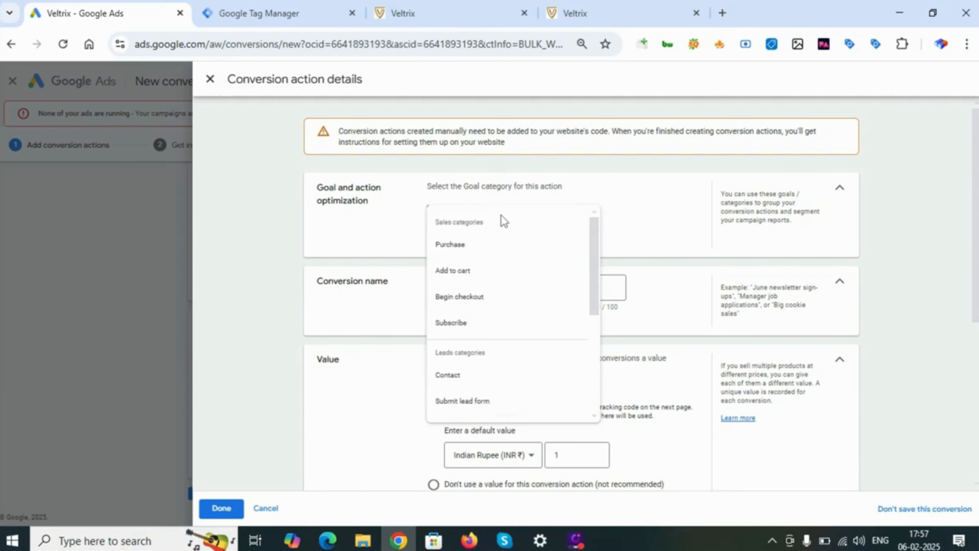
drag(593, 274, 594, 301)
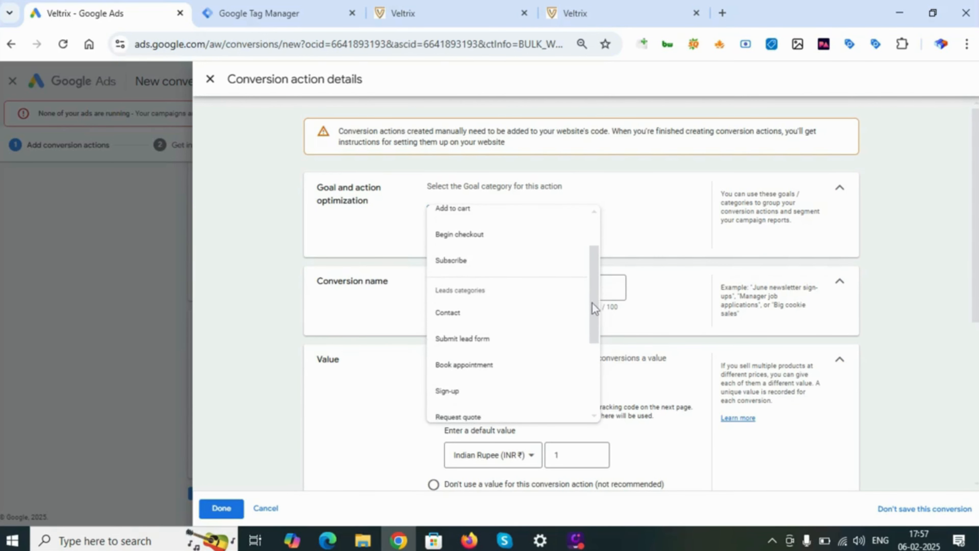
click(498, 337)
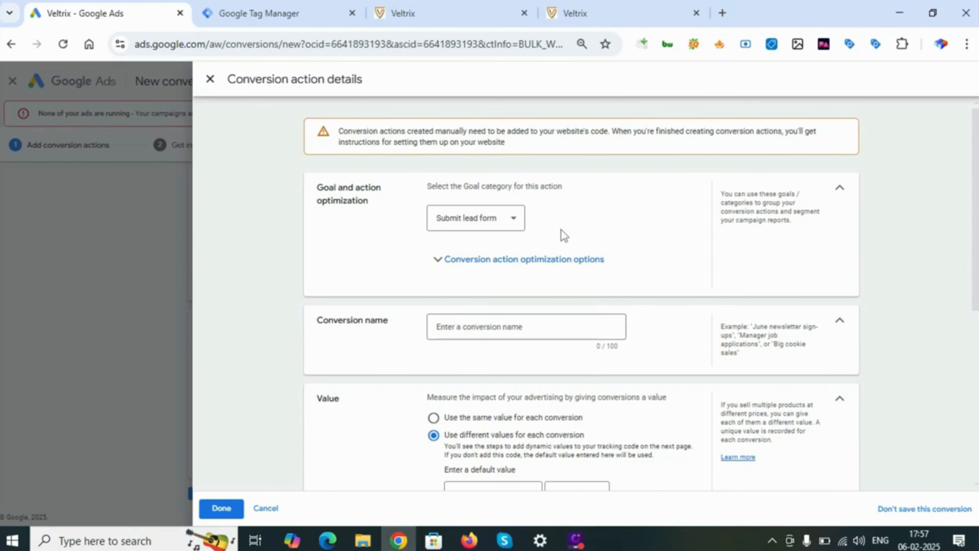
- Name the lead form conversion action "Contact form submission"
click(512, 332)
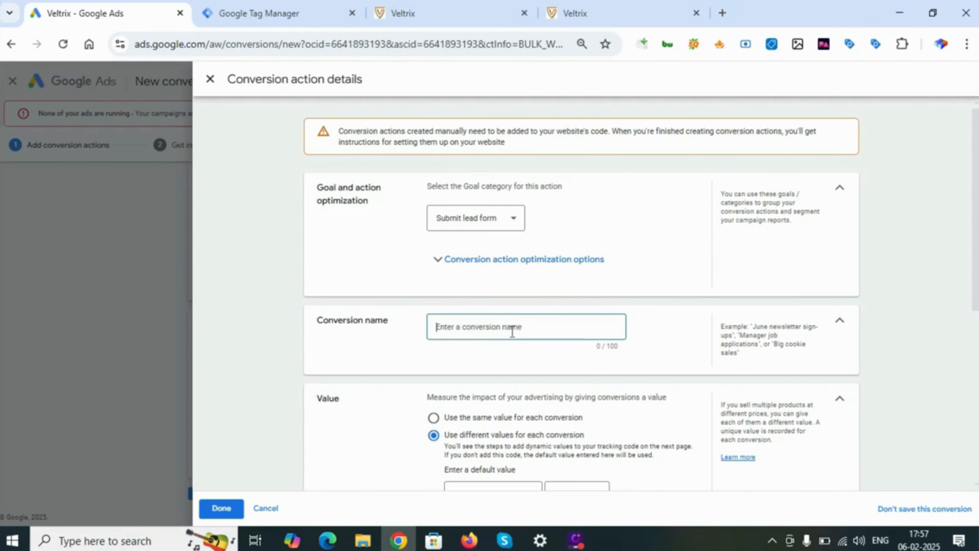
text(Conf)
text(act form submit)
text(sion)
- Set the Contact form submission action to count one conversion per click and finish its details
scroll(972, 339, down, 3)
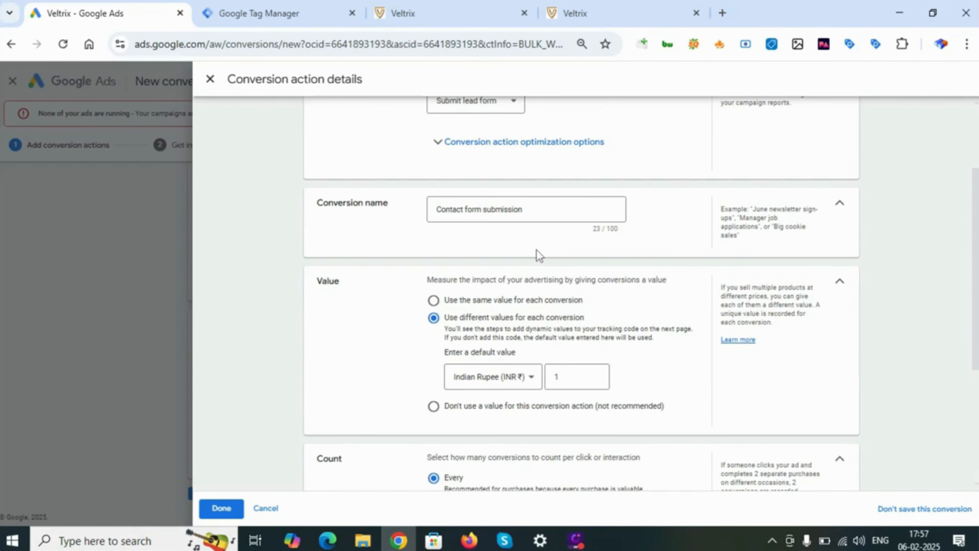
scroll(976, 333, down, 2)
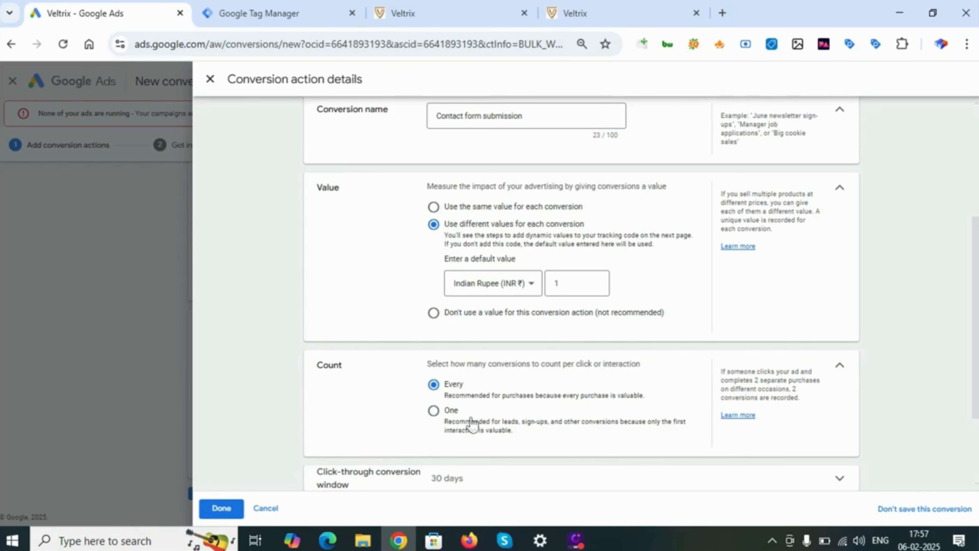
click(433, 411)
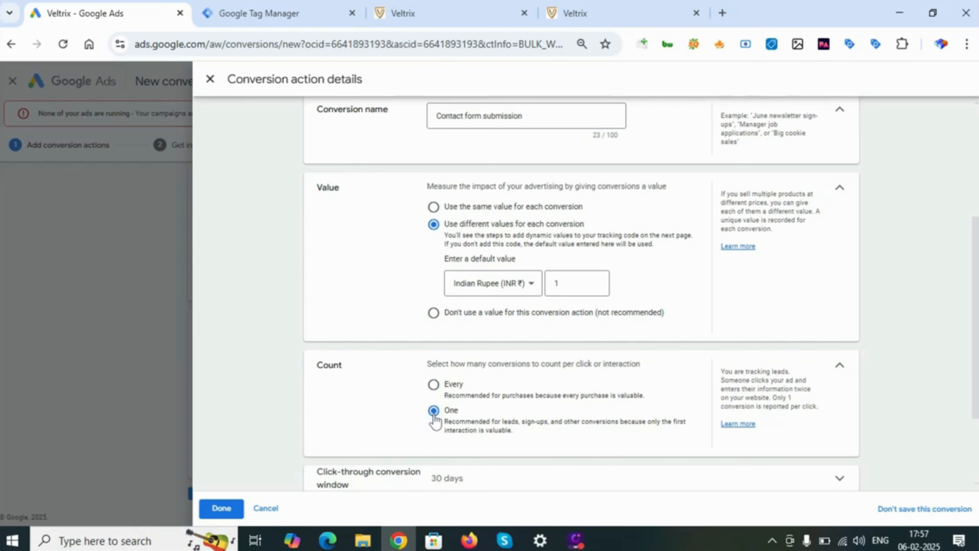
scroll(977, 326, down, 3)
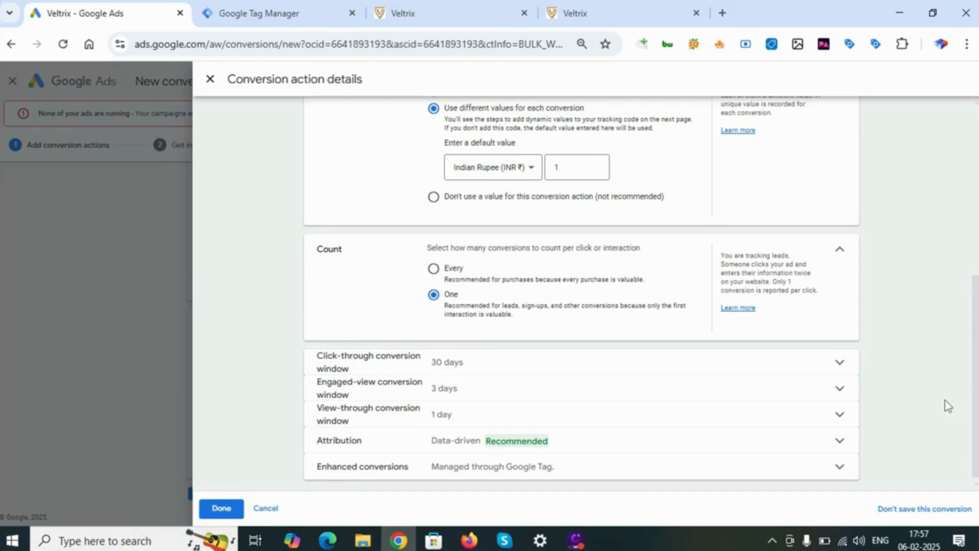
click(224, 508)
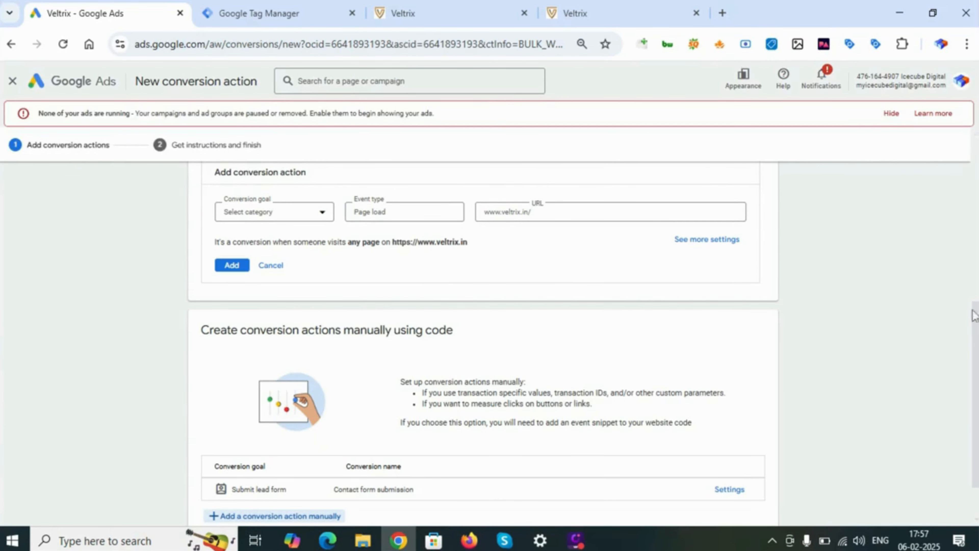
- Add another manual conversion action with the goal category Contact and name it "Email click"
scroll(977, 335, down, 2)
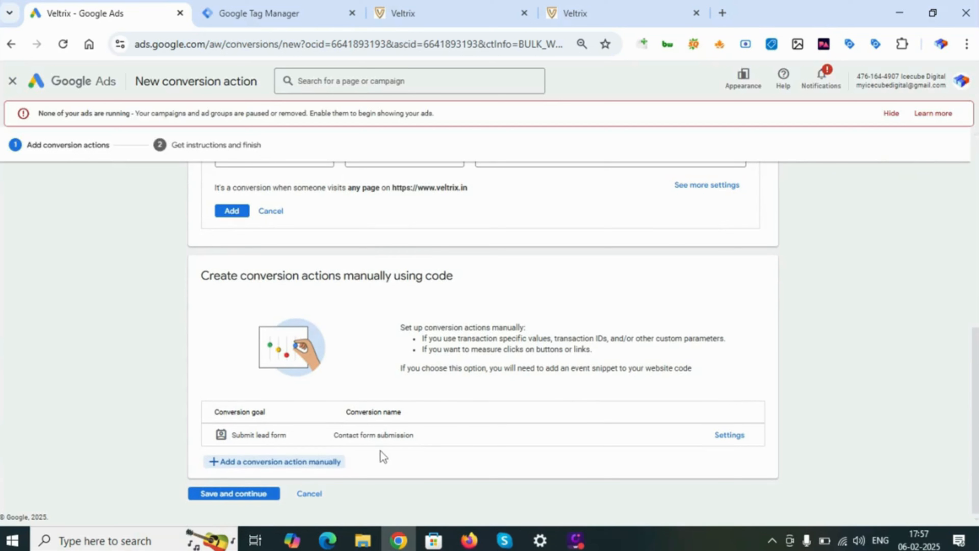
click(308, 463)
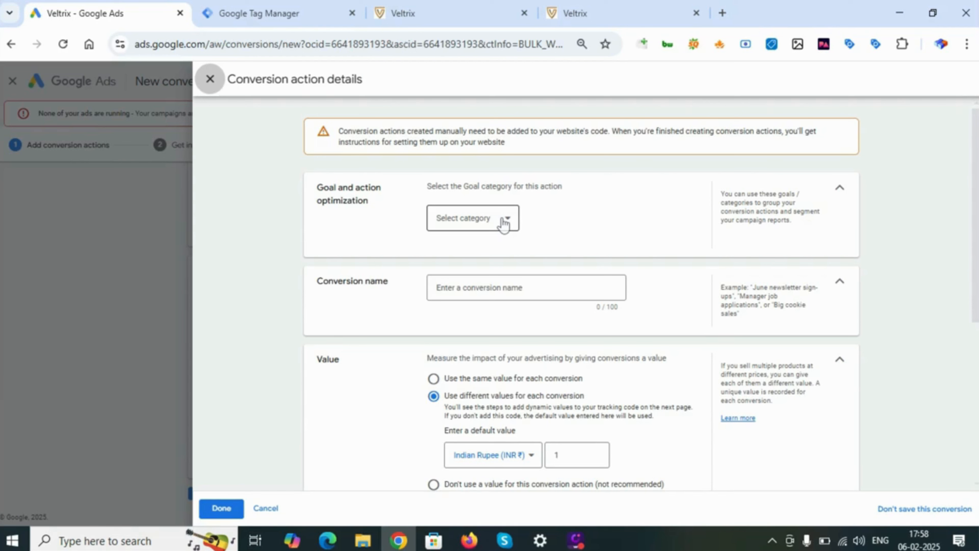
click(503, 223)
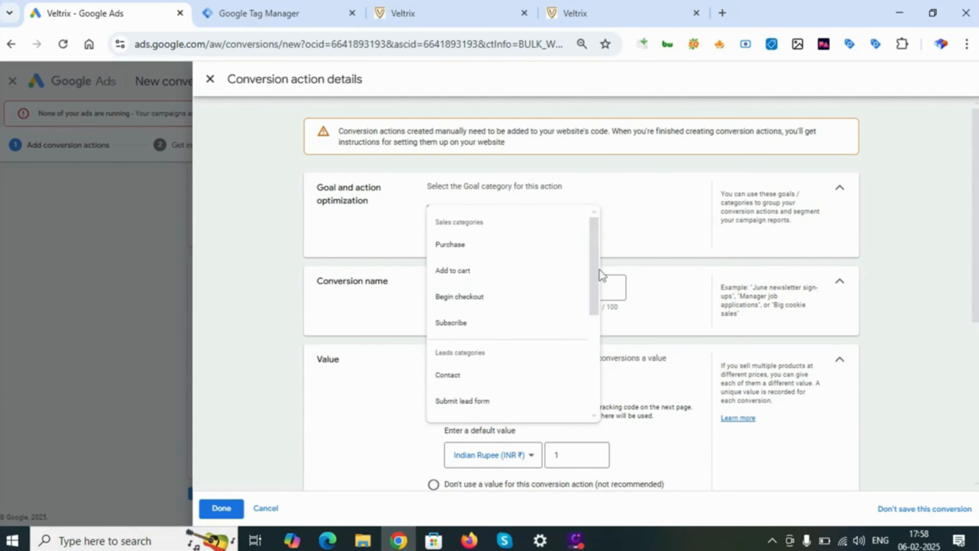
drag(596, 270, 595, 290)
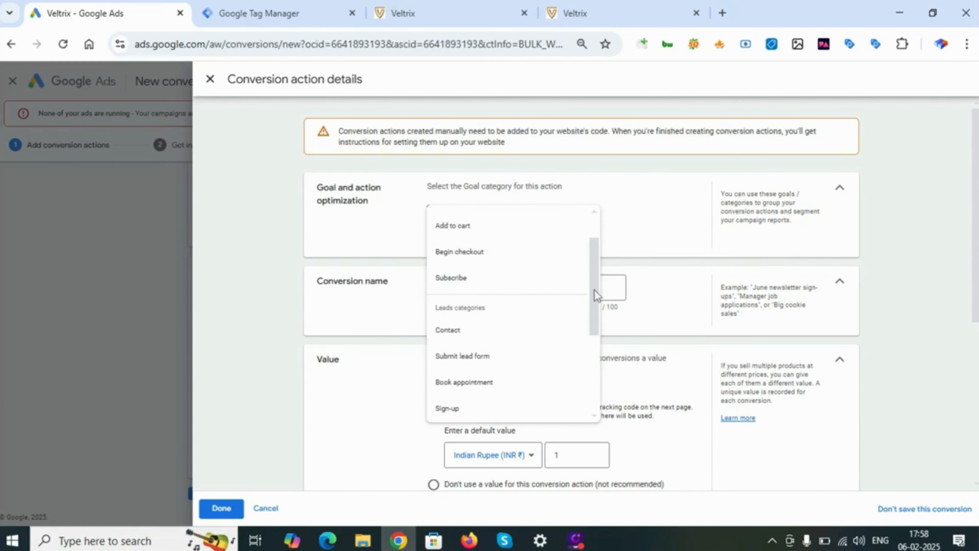
click(479, 336)
click(514, 326)
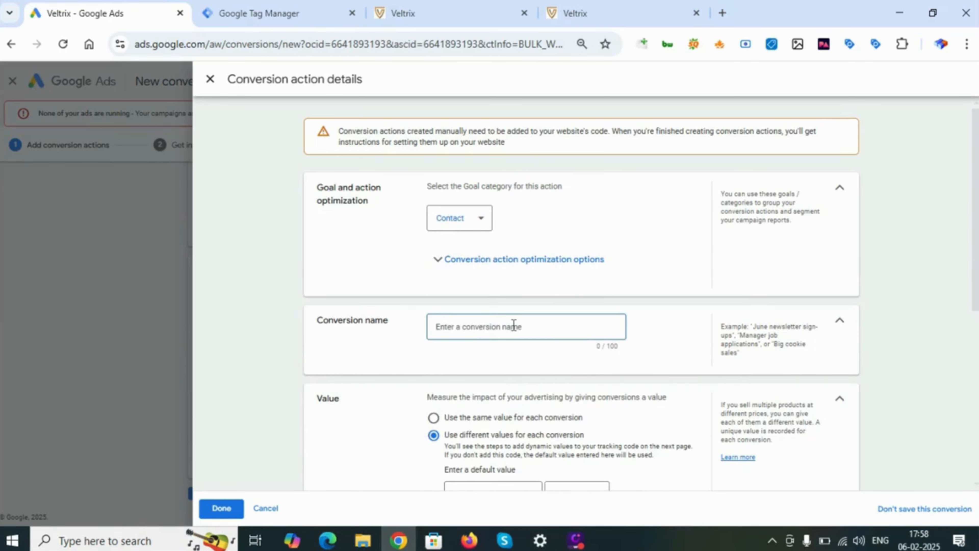
text(Email click)
- Set the Email click action to count one conversion per interaction and finish its details
drag(976, 245, 976, 345)
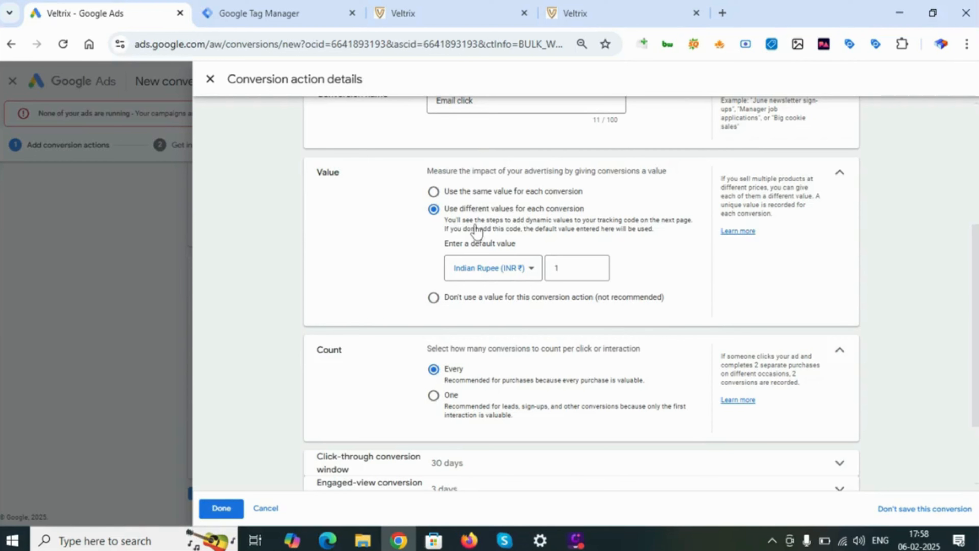
click(434, 396)
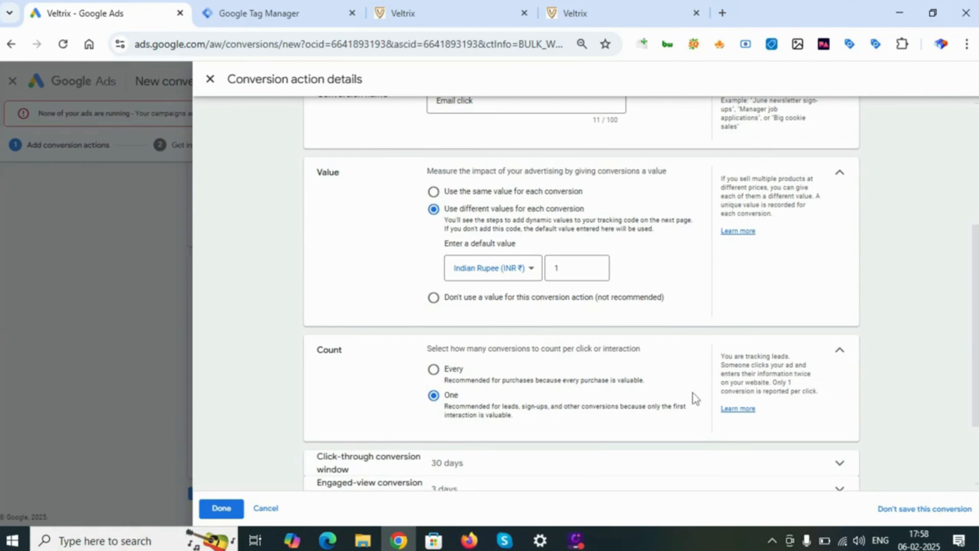
scroll(660, 372, down, 3)
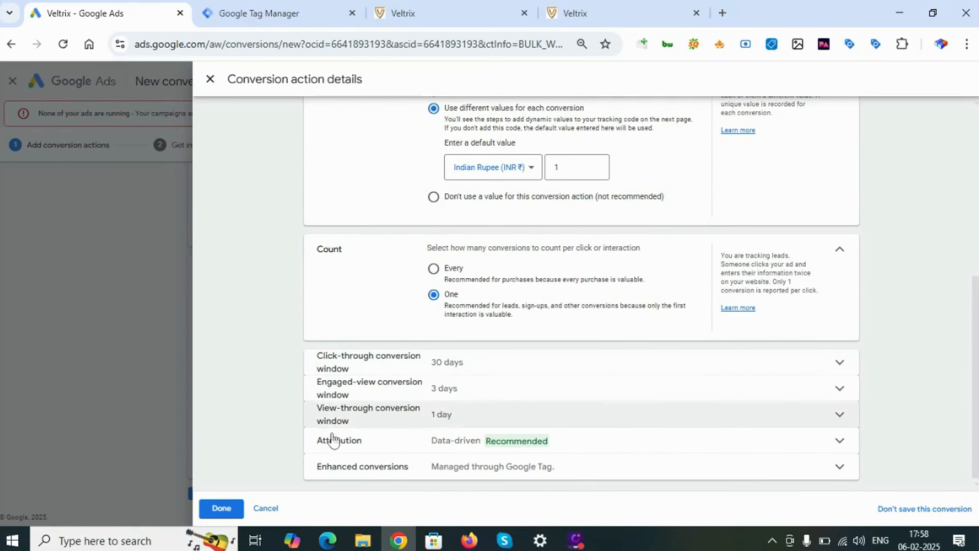
click(222, 508)
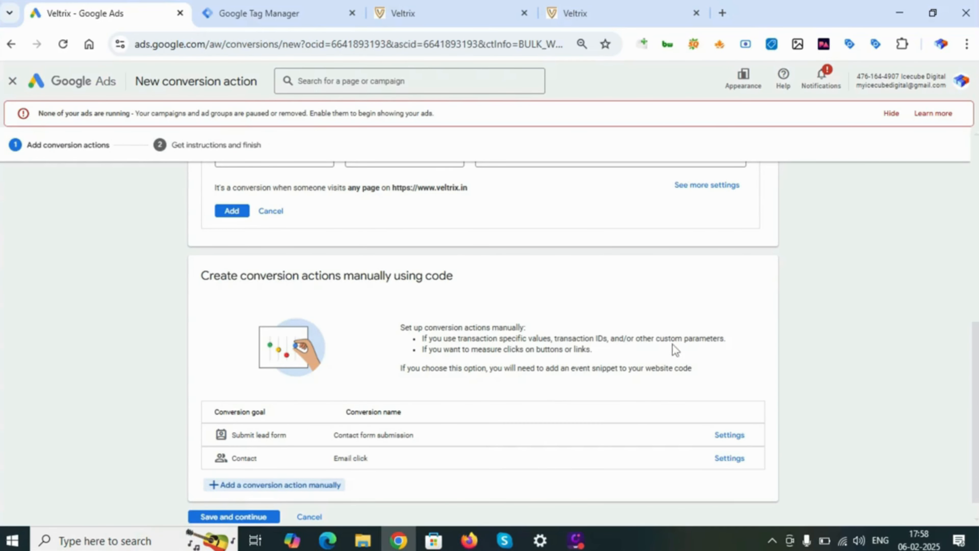
- Add a third manual conversion action with the goal category Contact and name it "Phone call click"
click(291, 483)
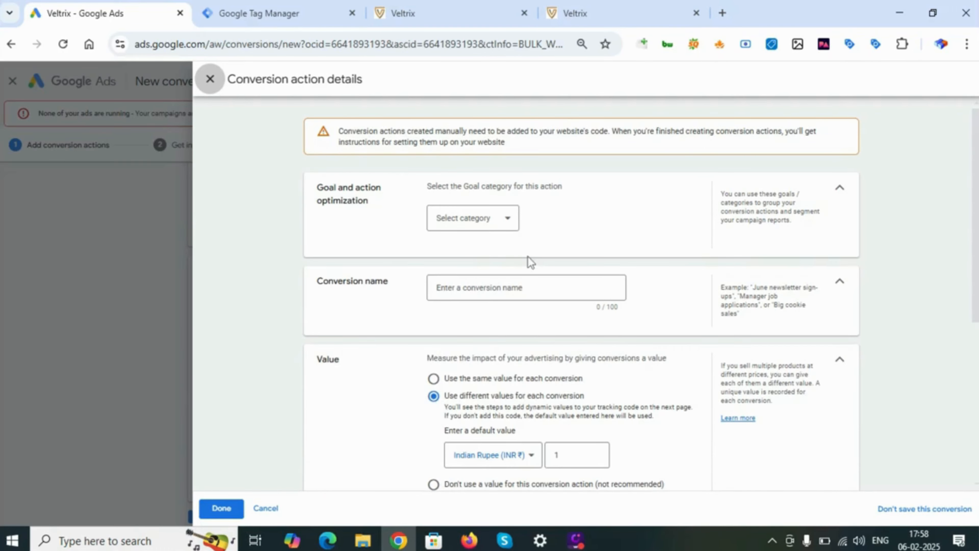
click(491, 221)
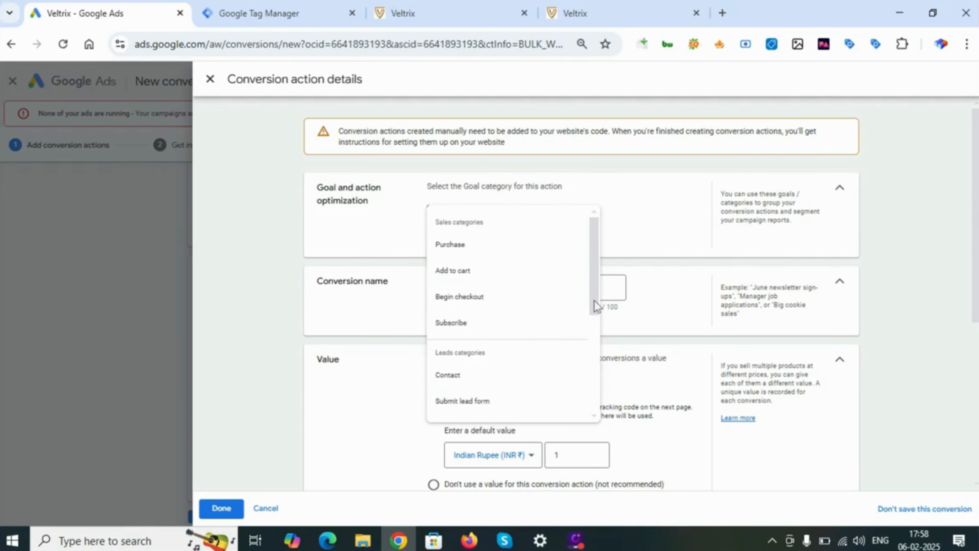
click(477, 380)
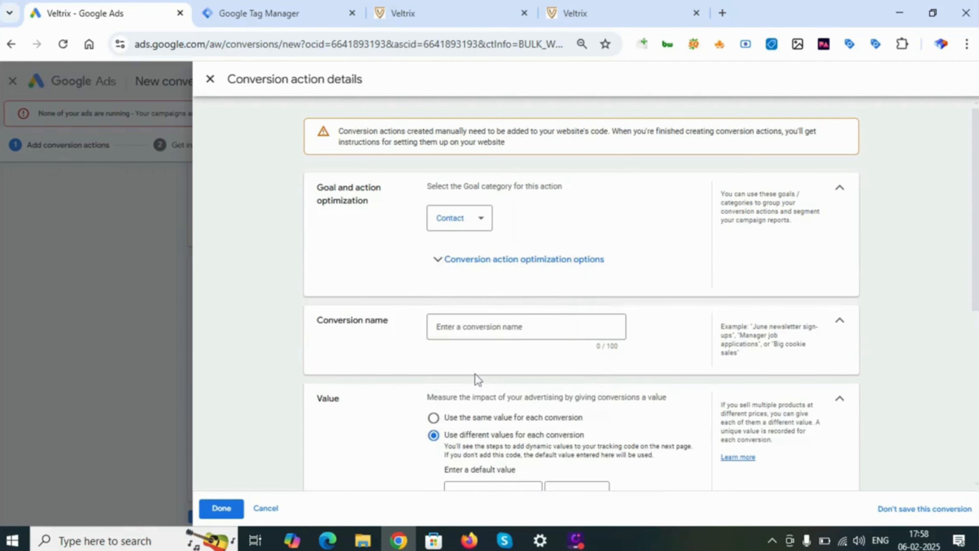
click(518, 326)
text(P)
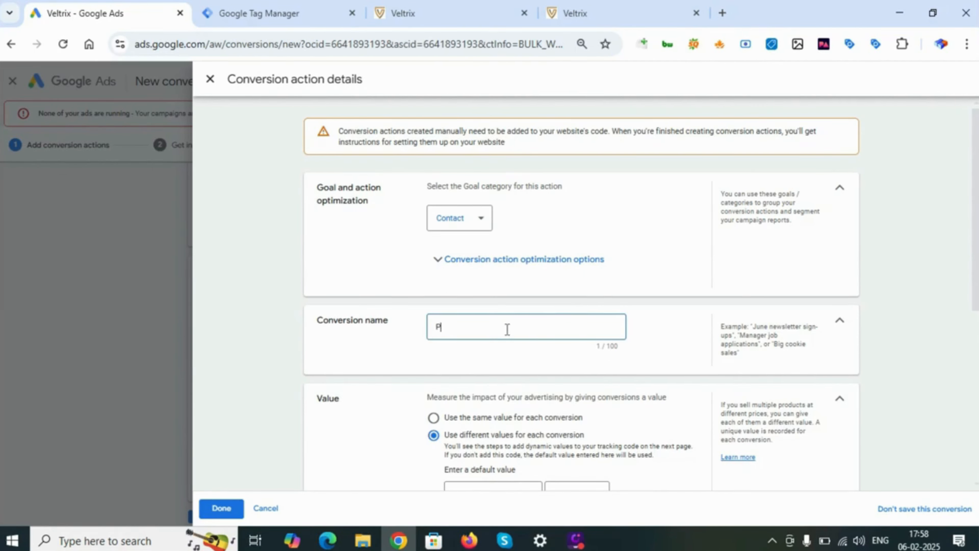
text(hone call click)
- Set the Phone call click action to count one conversion per interaction and finish its details
scroll(970, 291, down, 5)
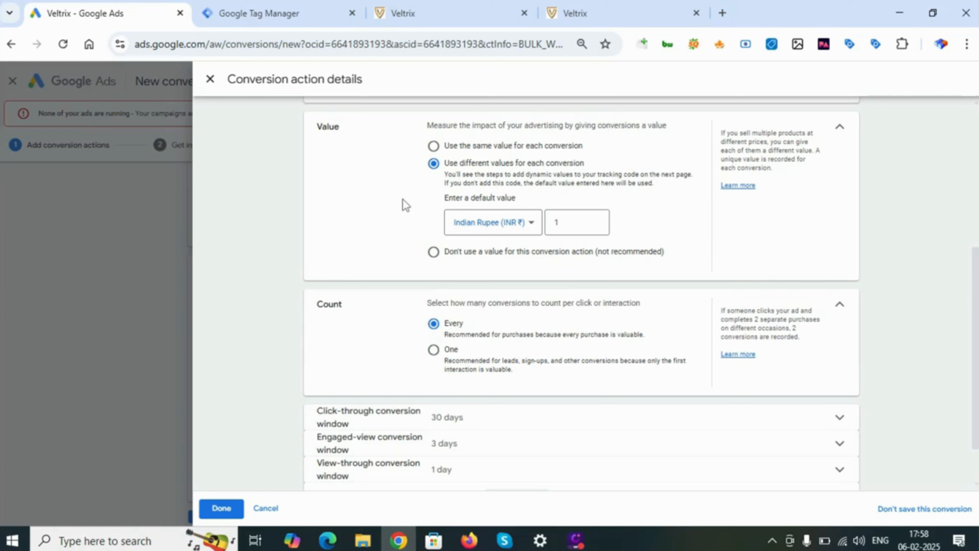
click(433, 351)
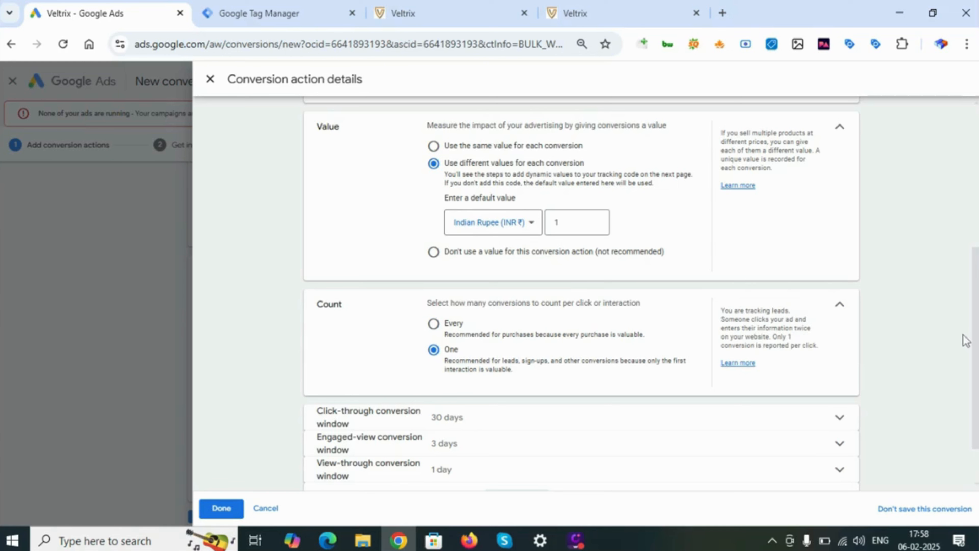
scroll(974, 339, down, 2)
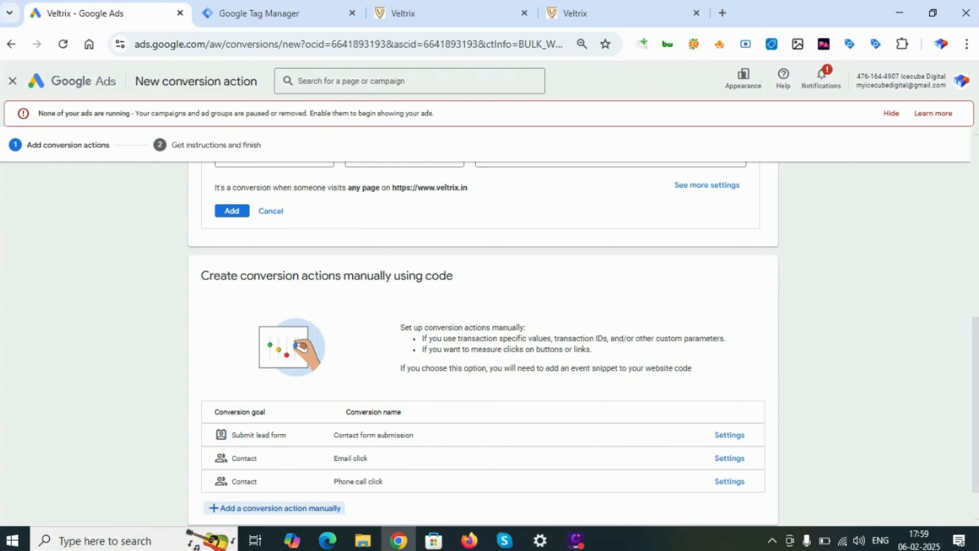
- Save the manually created conversion actions and finish the website setup to return to the conversions summary
scroll(975, 378, down, 1)
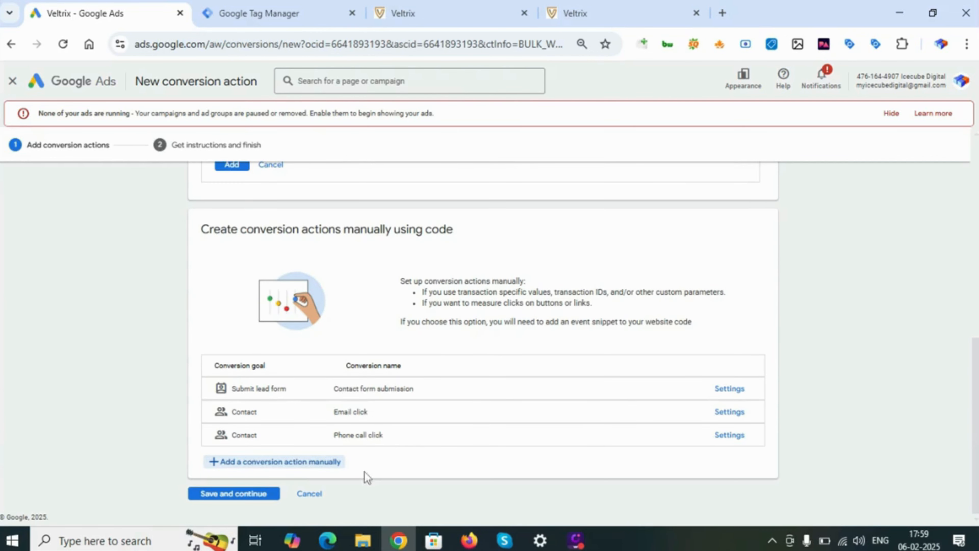
click(240, 494)
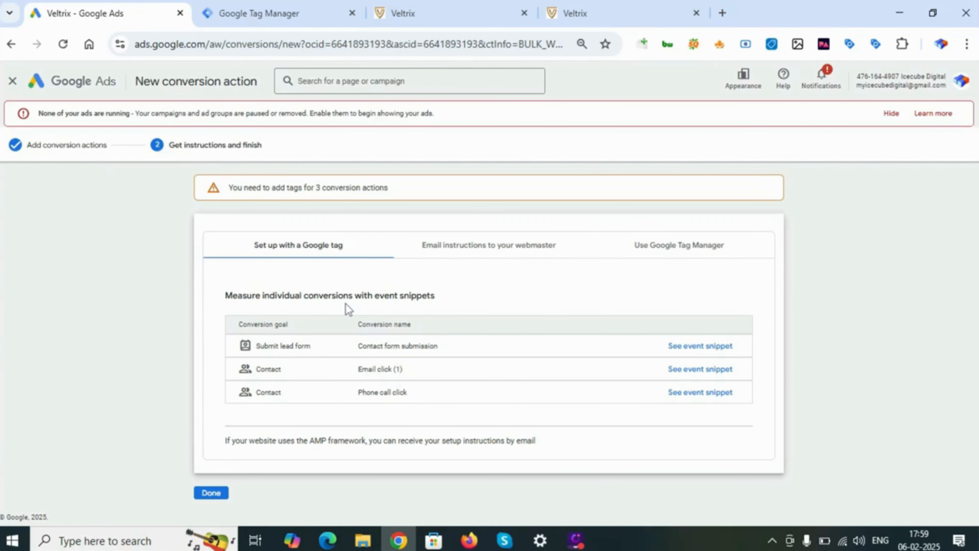
click(211, 493)
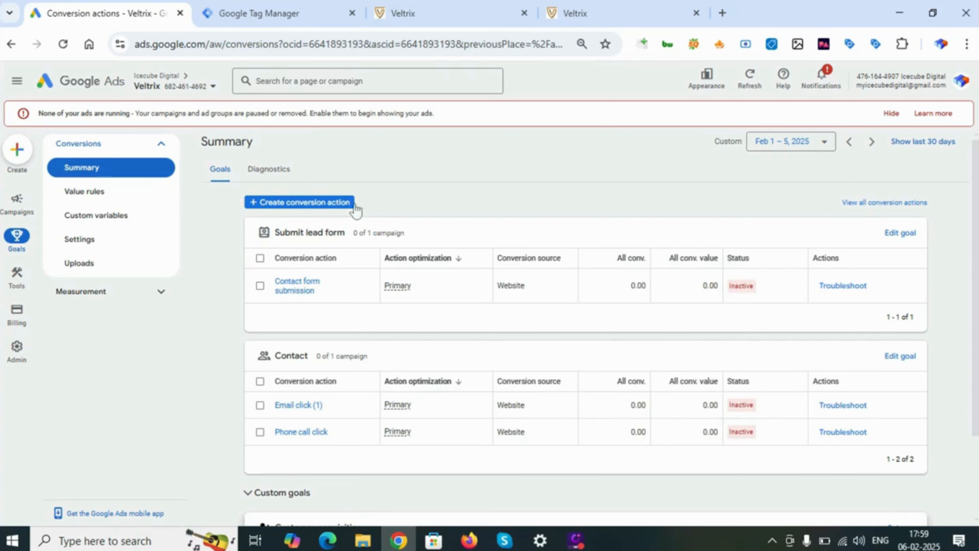
- Start a new conversion action of the Phone calls kind that tracks calls to a phone number on the website
click(328, 203)
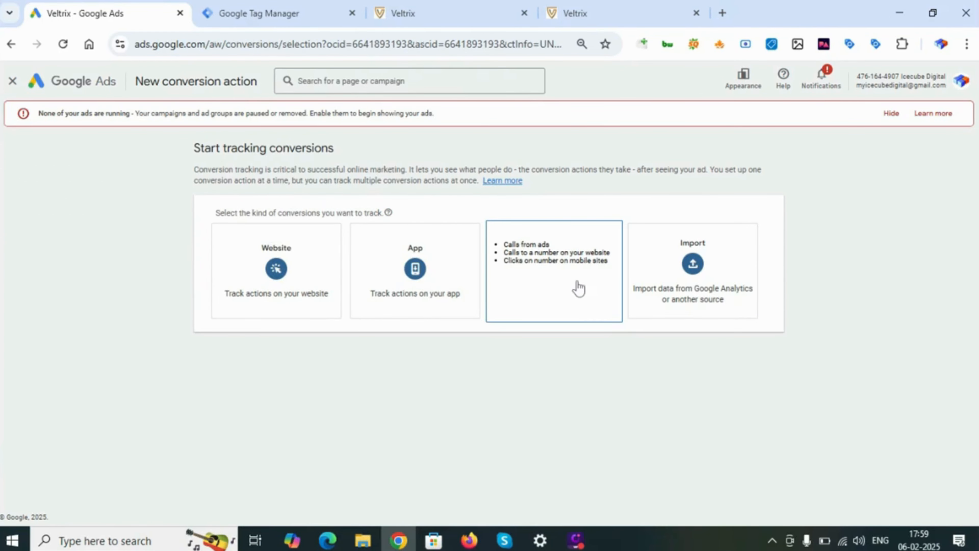
click(555, 313)
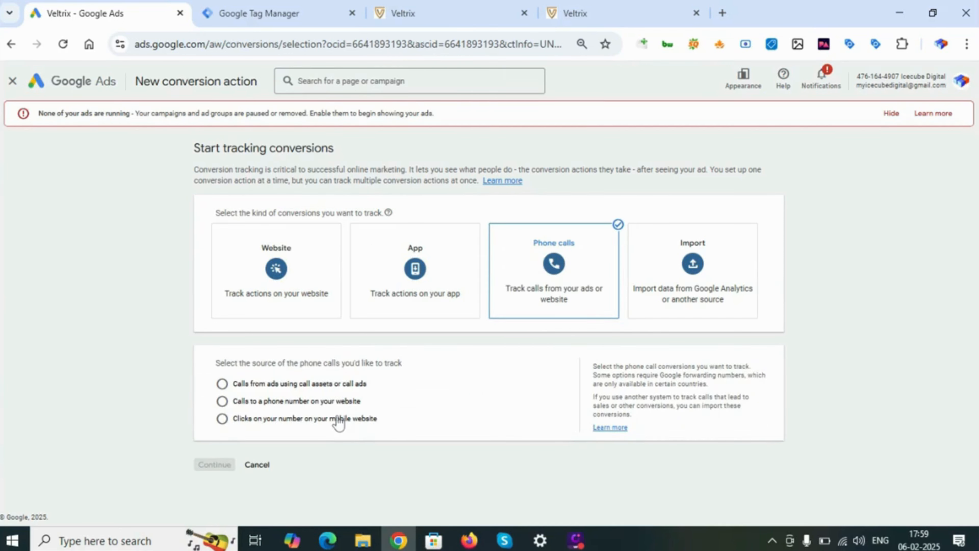
click(304, 410)
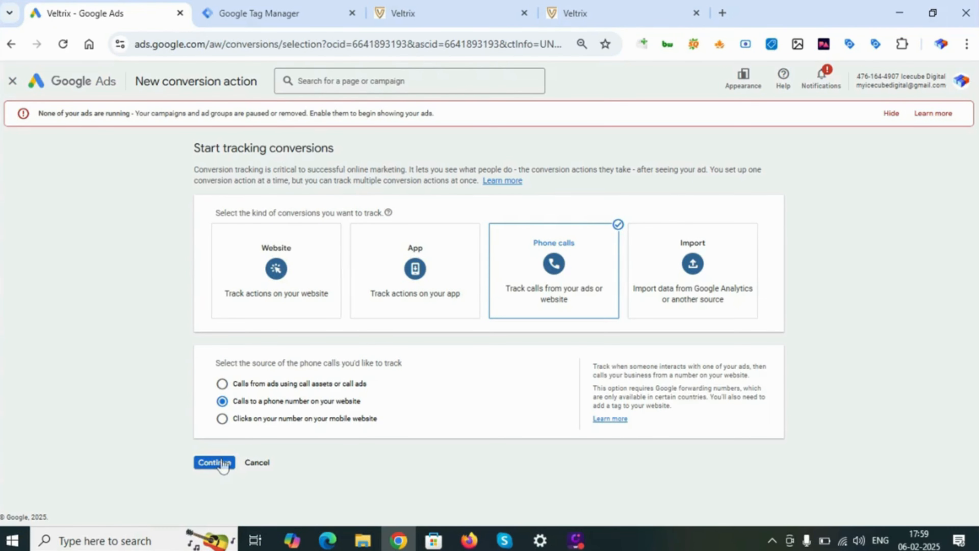
click(215, 462)
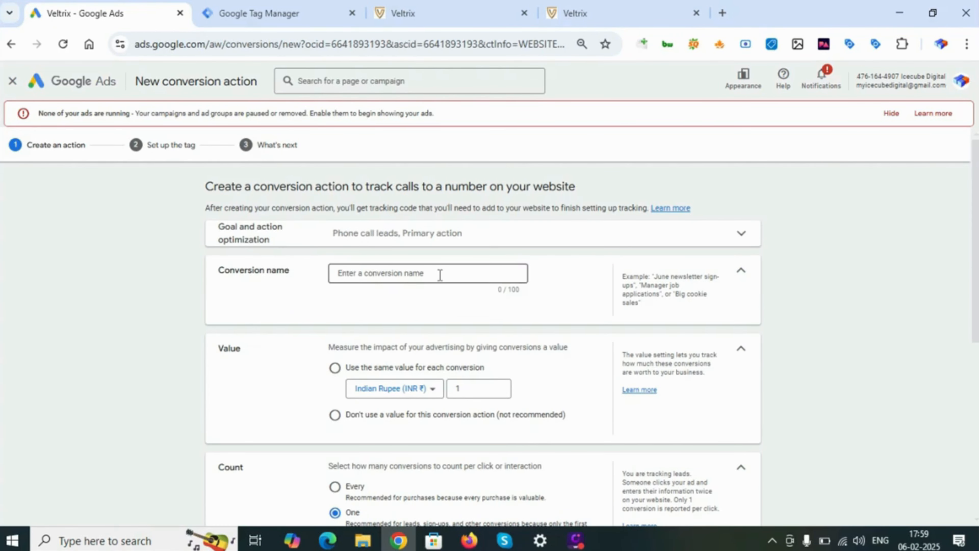
- Name the call conversion action "Phone call on website"
click(440, 275)
text(Call)
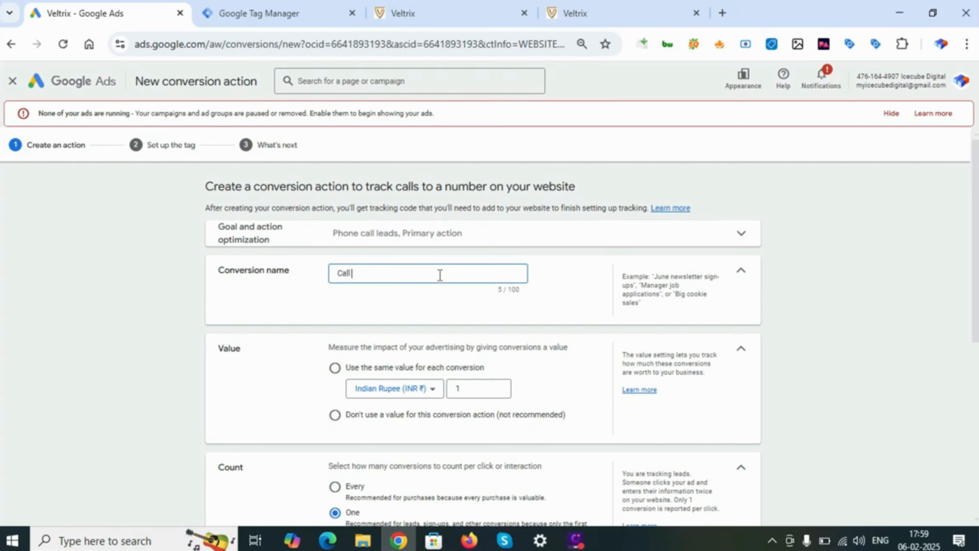
key(ctrl+a)
text(Phone call on website)
key(BackSpace)
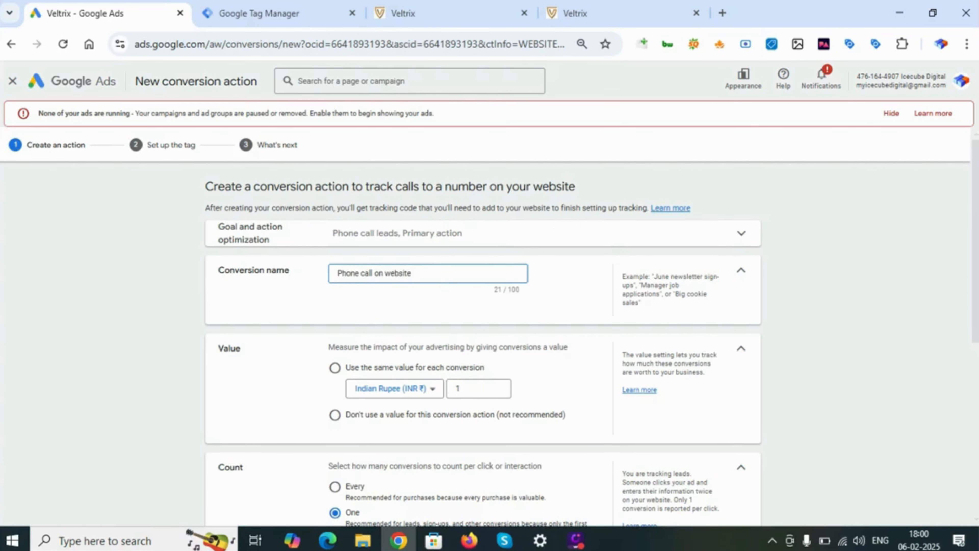
- Set the Phone call on website action to use the same value for each conversion
scroll(977, 250, down, 2)
scroll(977, 250, down, 3)
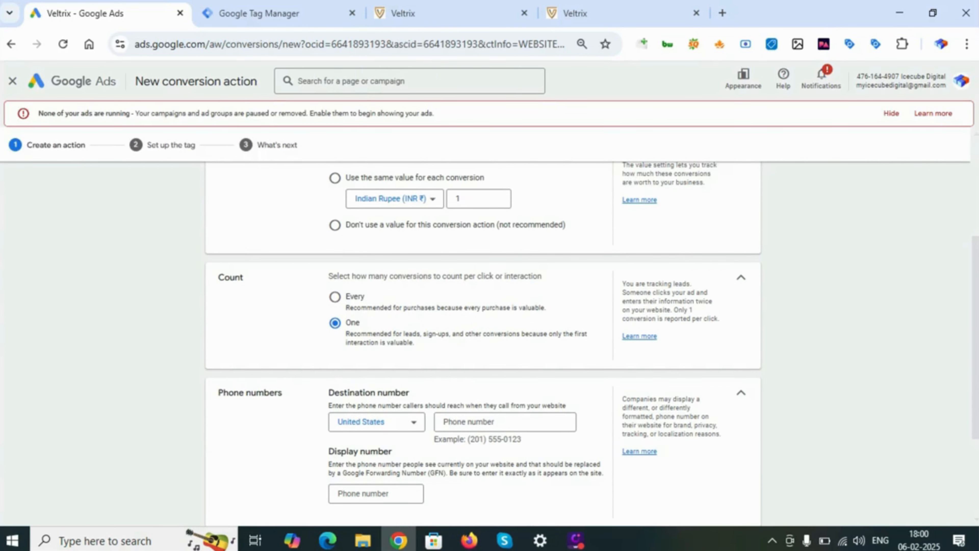
click(336, 178)
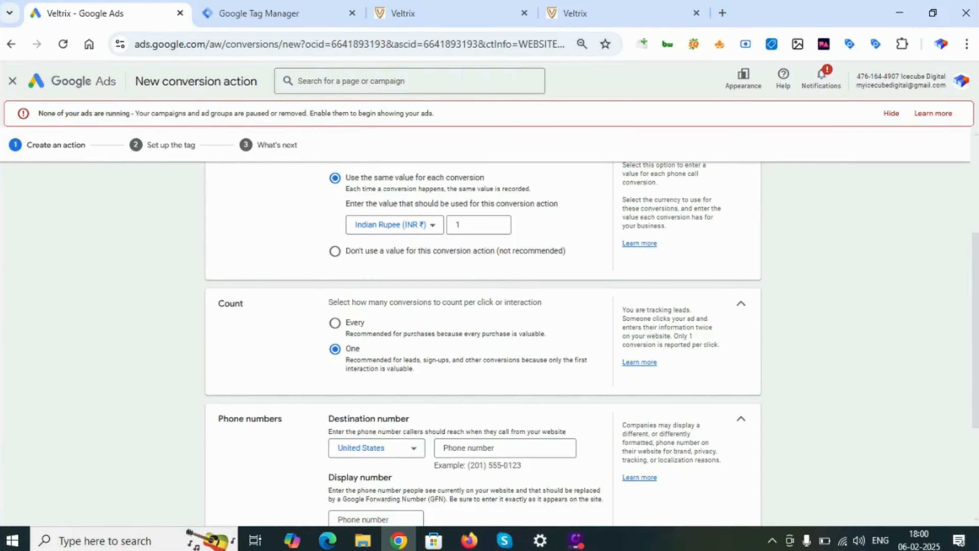
- Copy the business phone number from the Veltrix contact page for use as the destination number
scroll(976, 326, down, 2)
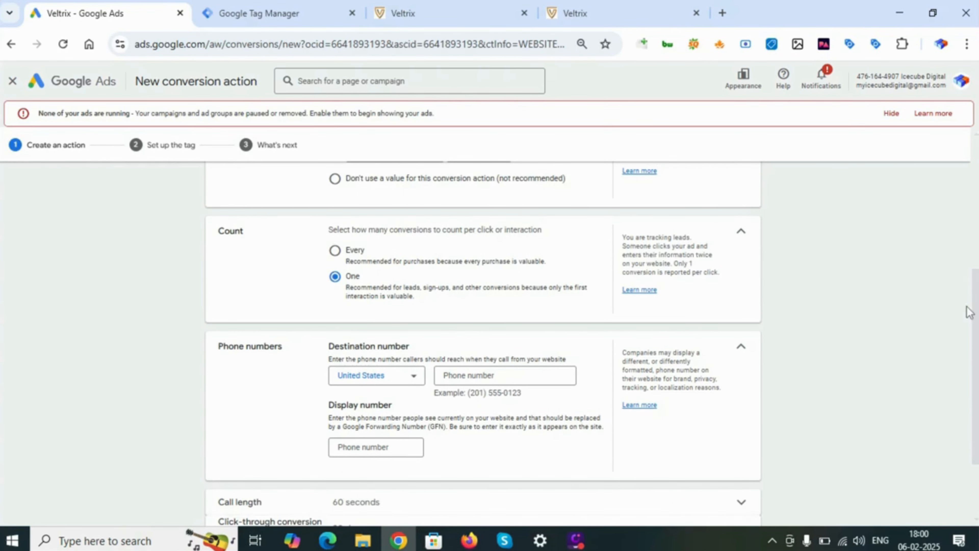
scroll(977, 328, down, 3)
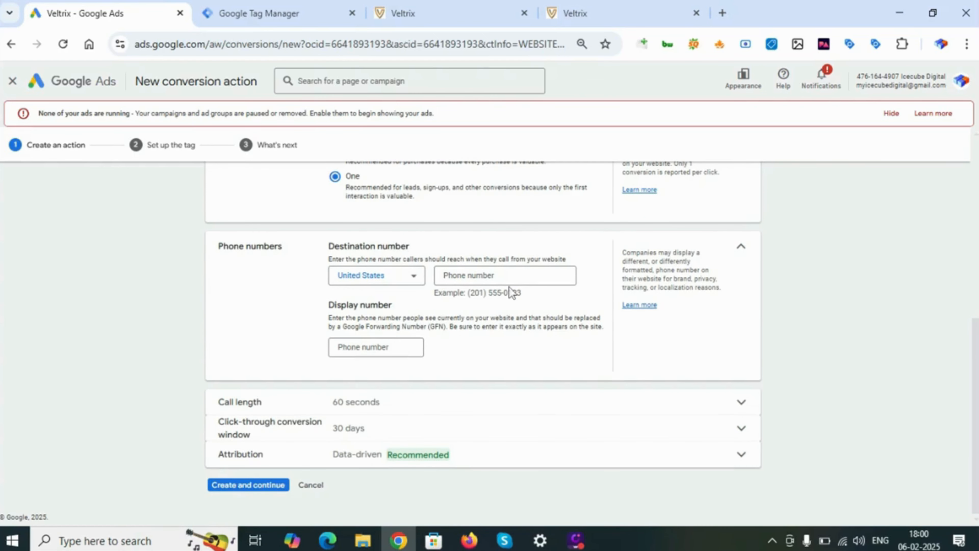
click(479, 274)
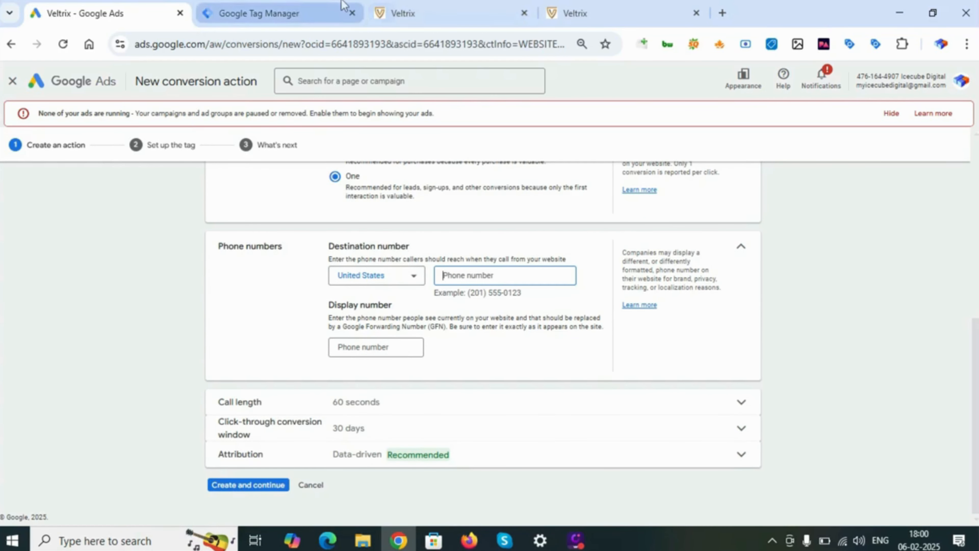
click(449, 5)
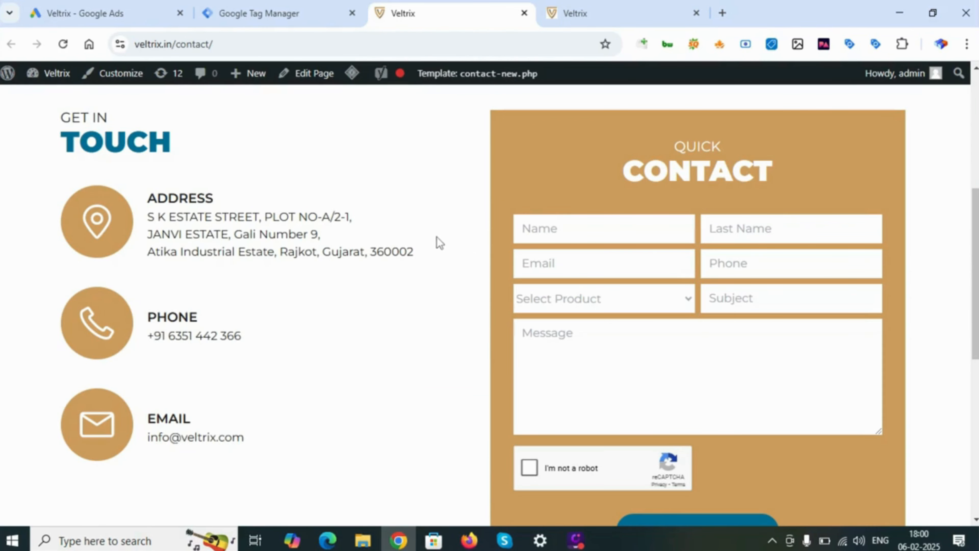
drag(247, 341, 149, 342)
key(ctrl+c)
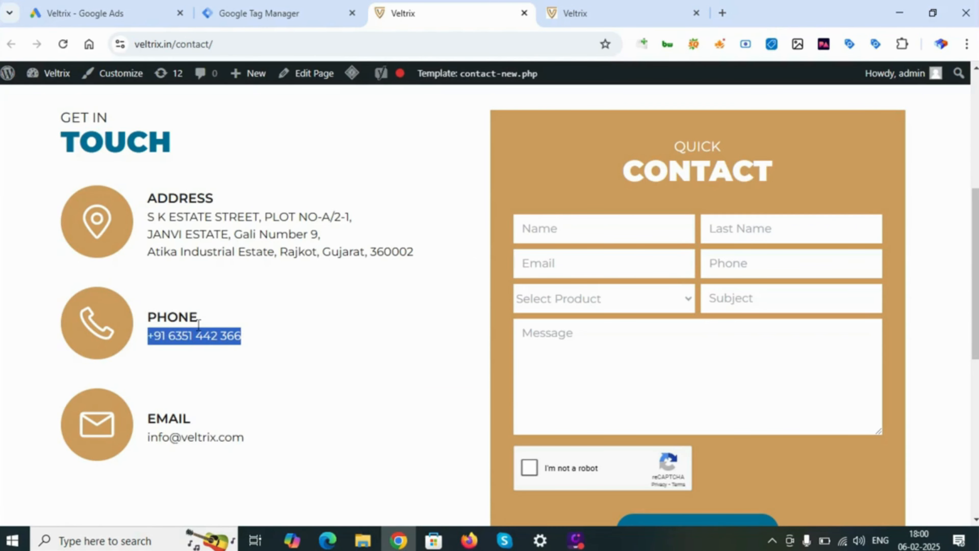
- Enter the copied business phone number as the destination number and set its country to India
click(222, 5)
click(144, 5)
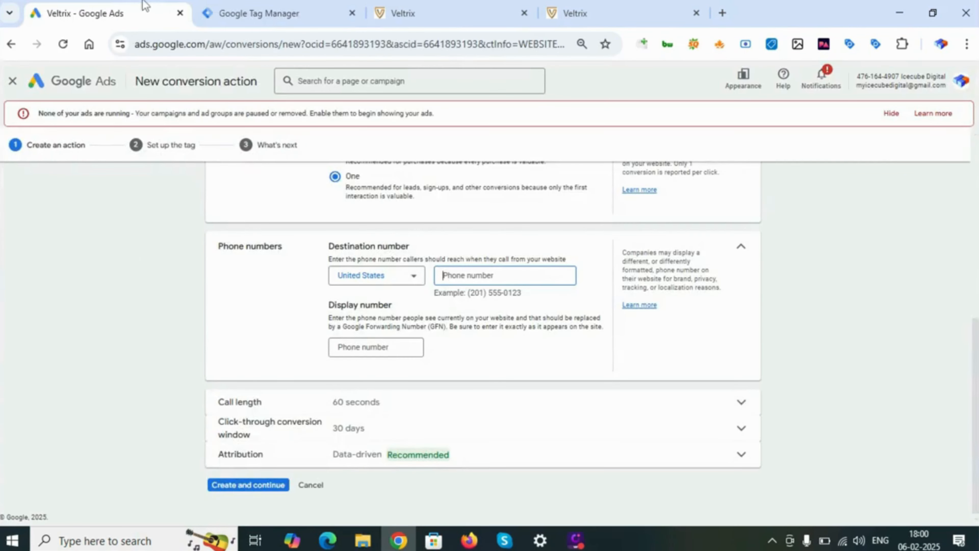
key(ctrl+v)
click(402, 277)
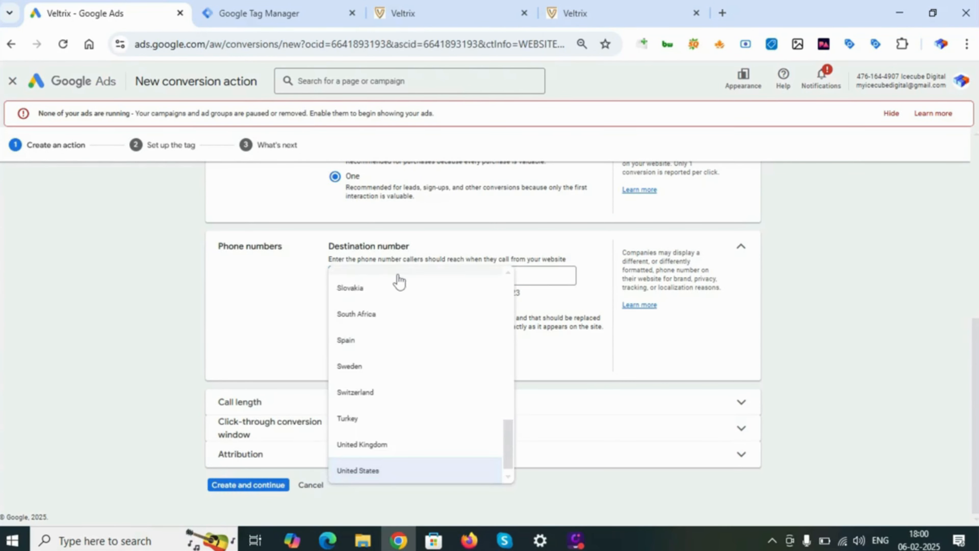
scroll(399, 281, up, 10)
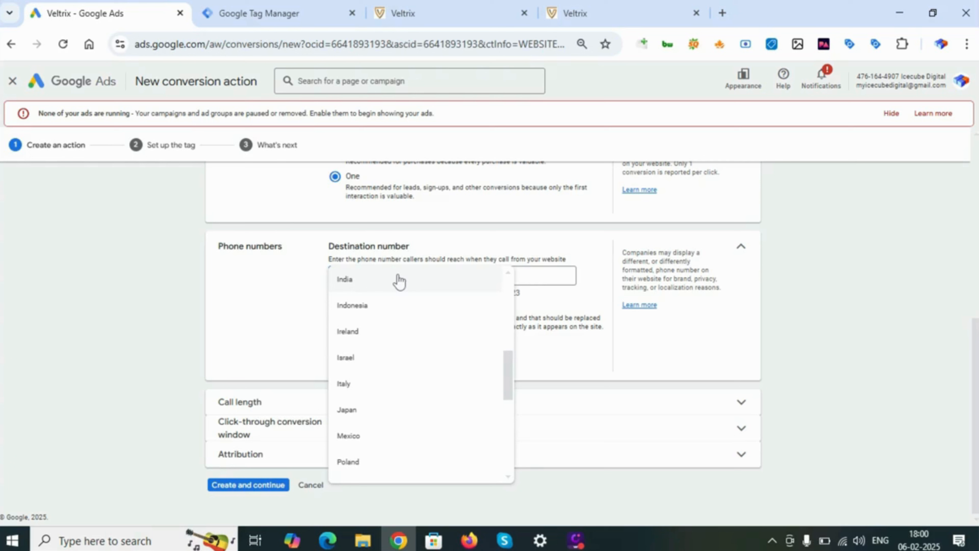
click(399, 281)
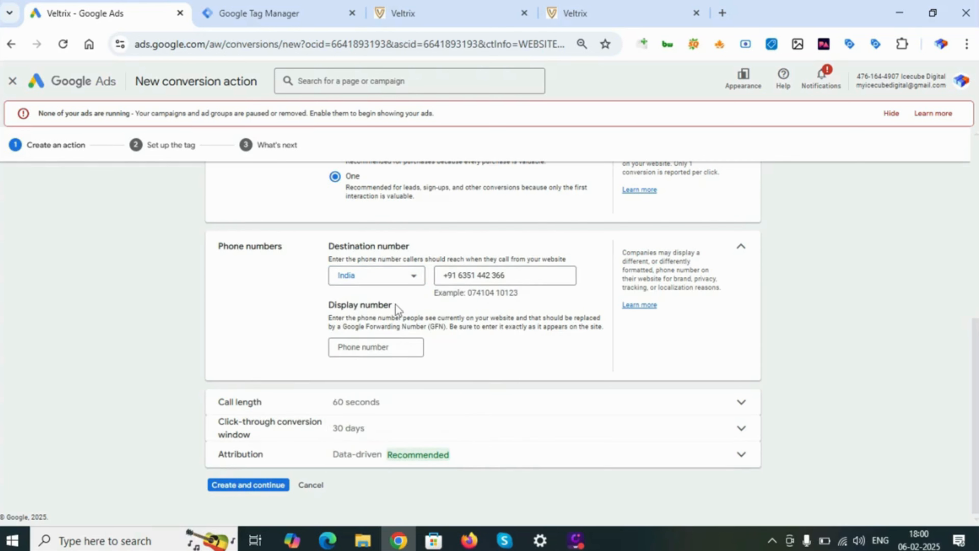
- Enter the same business phone number as the display number and create the conversion action
click(372, 346)
key(ctrl+v)
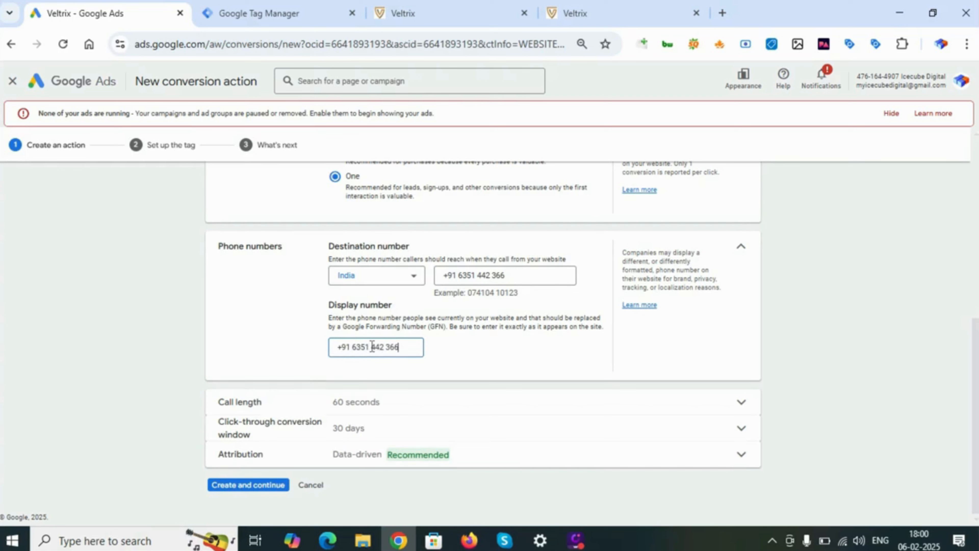
click(490, 349)
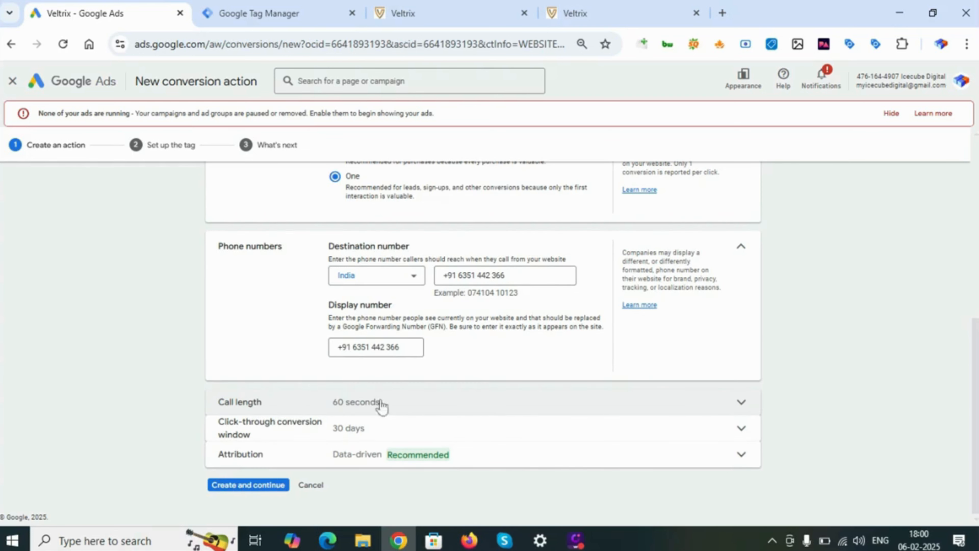
click(274, 485)
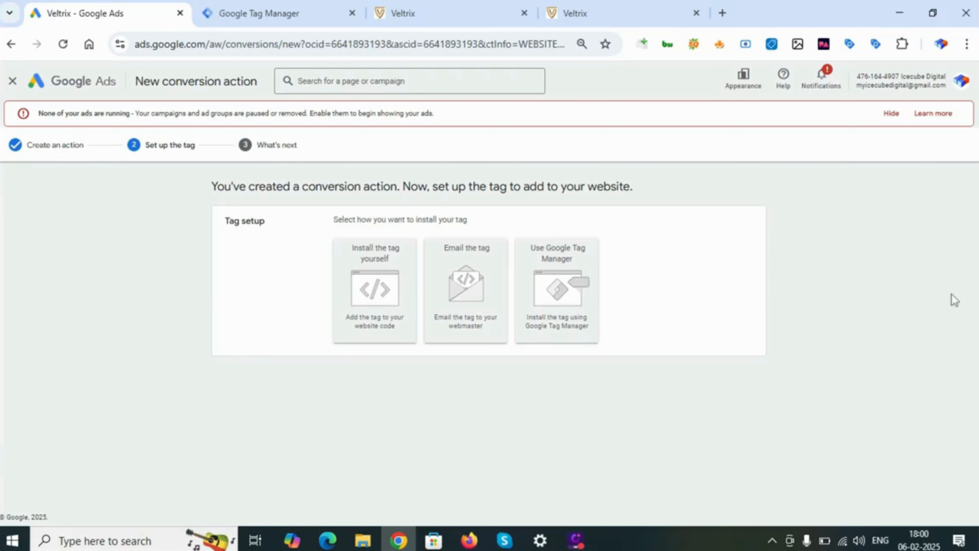
- Choose Google Tag Manager as the tag installation method, finish the call conversion setup and review the conversions summary
click(592, 299)
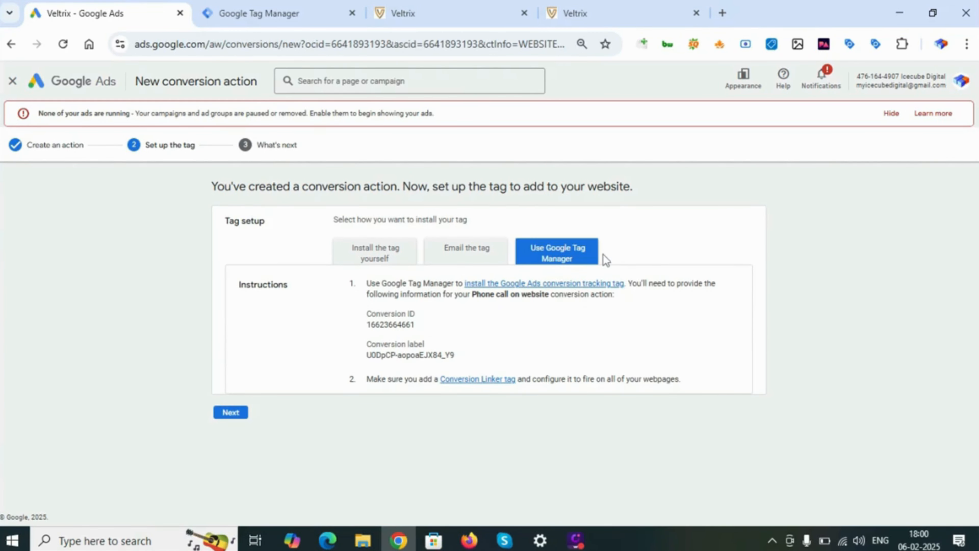
click(230, 413)
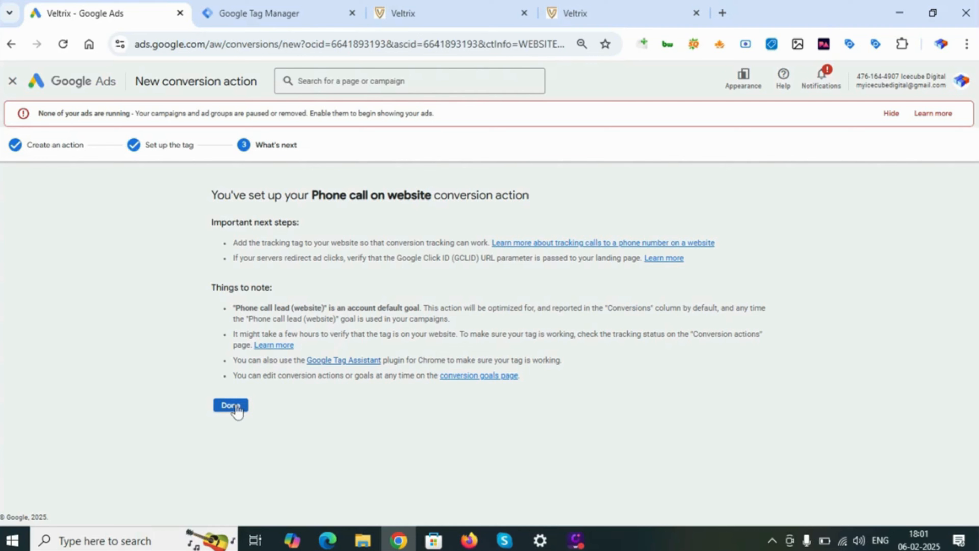
click(235, 405)
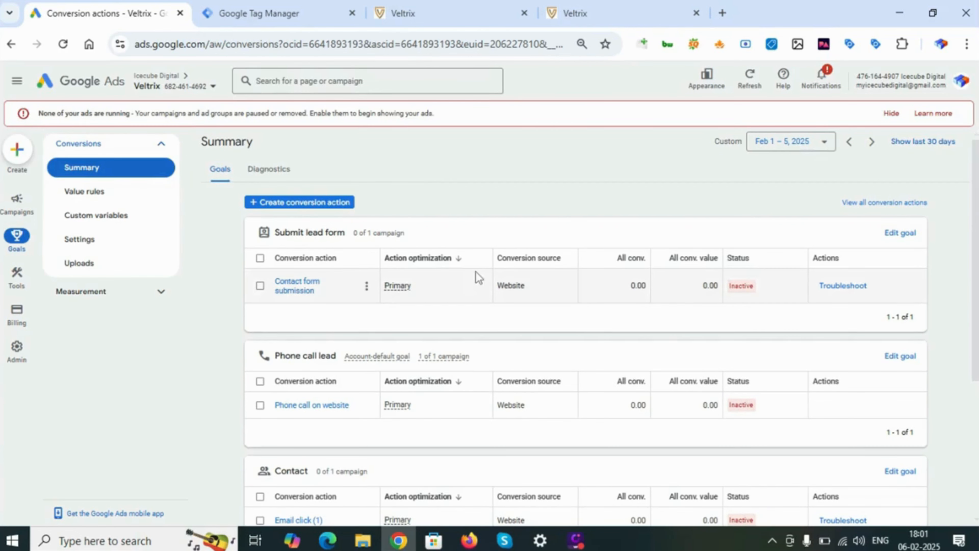
scroll(977, 243, down, 5)
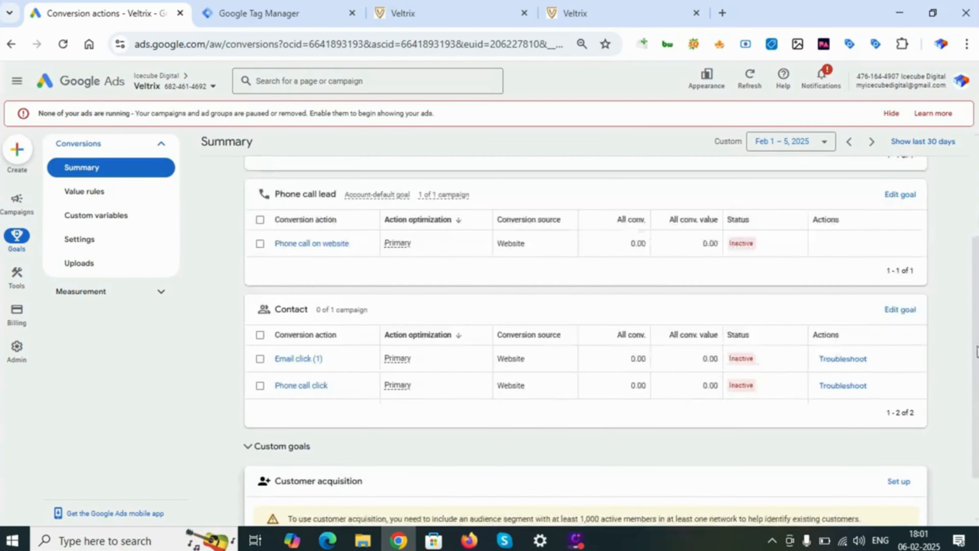
scroll(976, 243, up, 5)
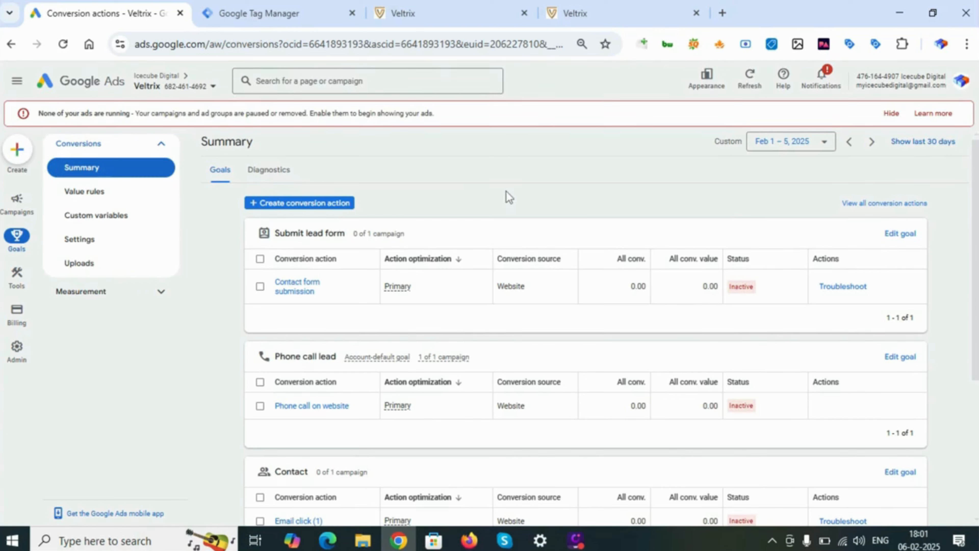
- Switch to Google Tag Manager, check which click and form built-in variables are enabled, and return to the tags list
click(322, 6)
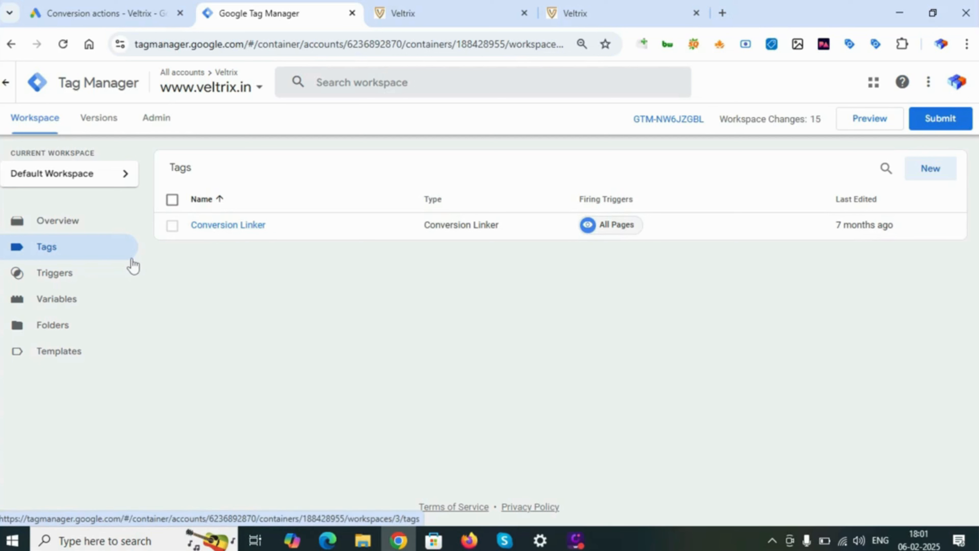
click(80, 297)
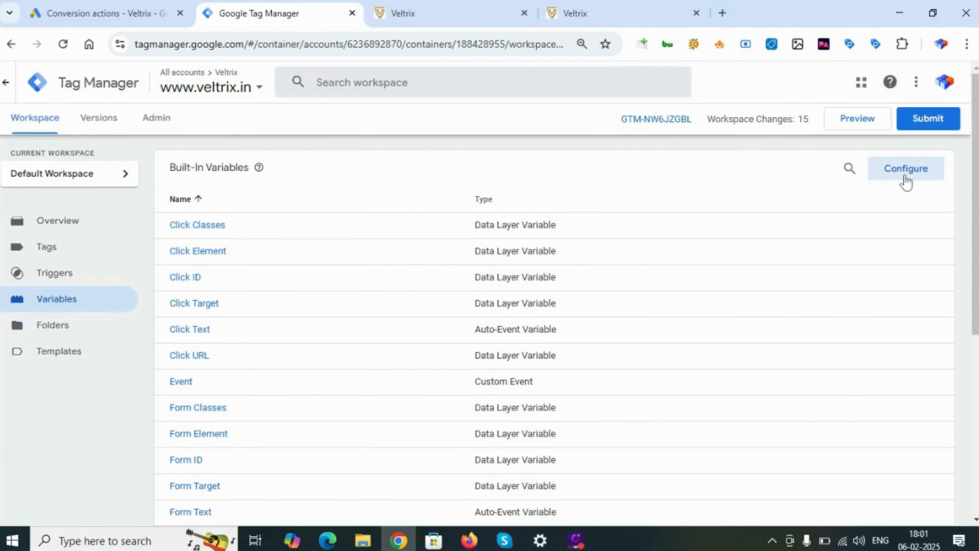
click(925, 180)
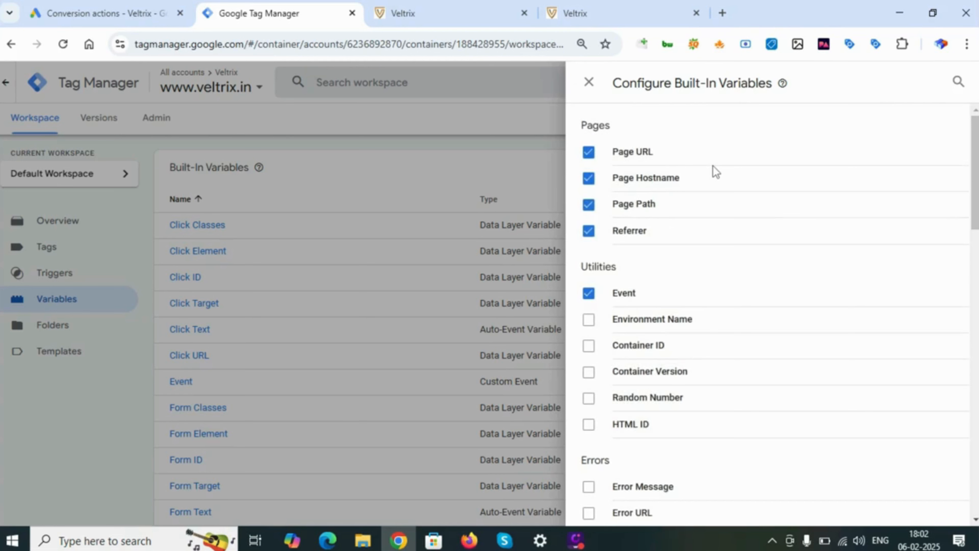
drag(973, 148, 977, 272)
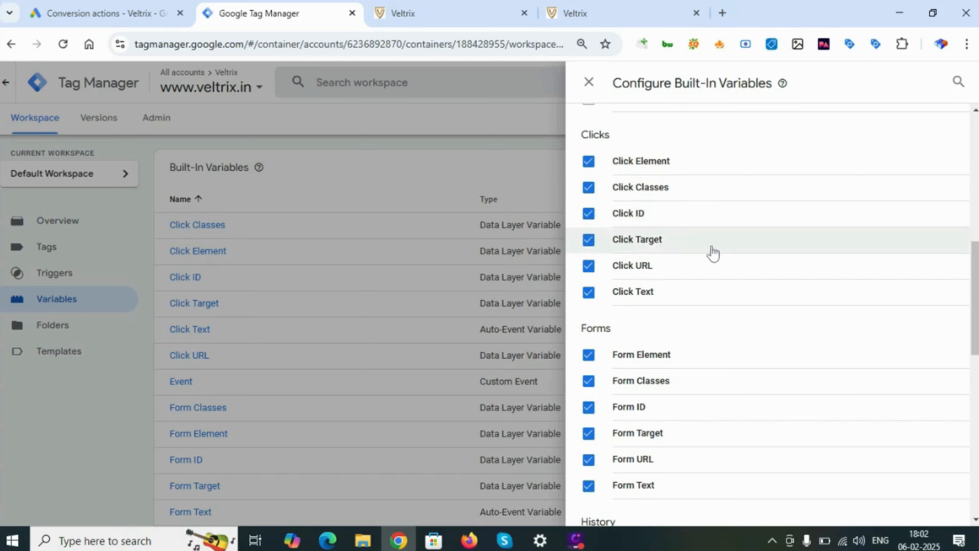
drag(975, 289, 972, 323)
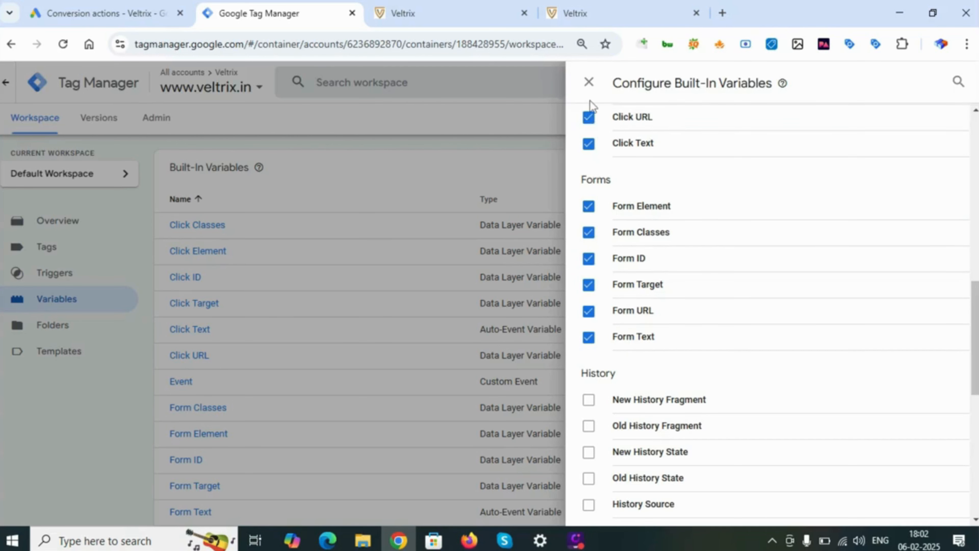
drag(978, 327, 965, 266)
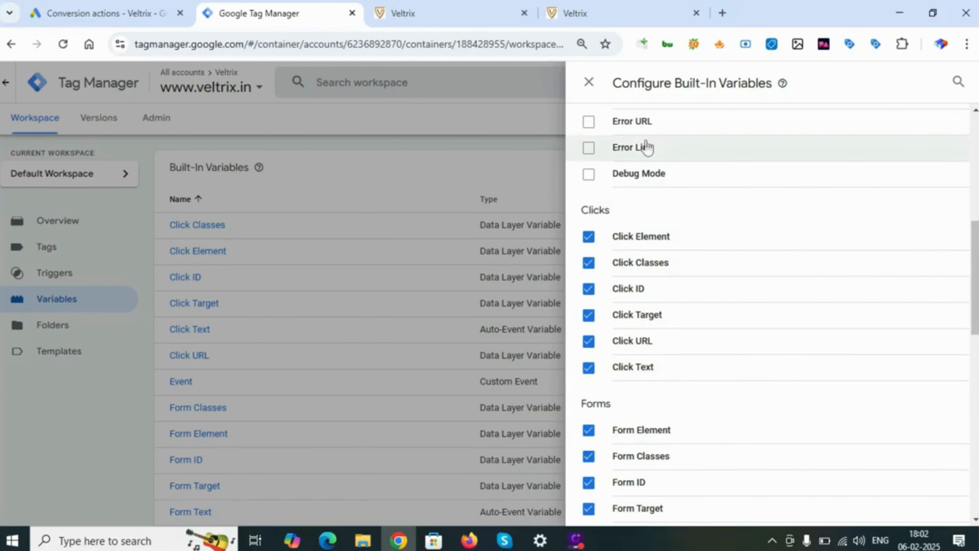
click(589, 82)
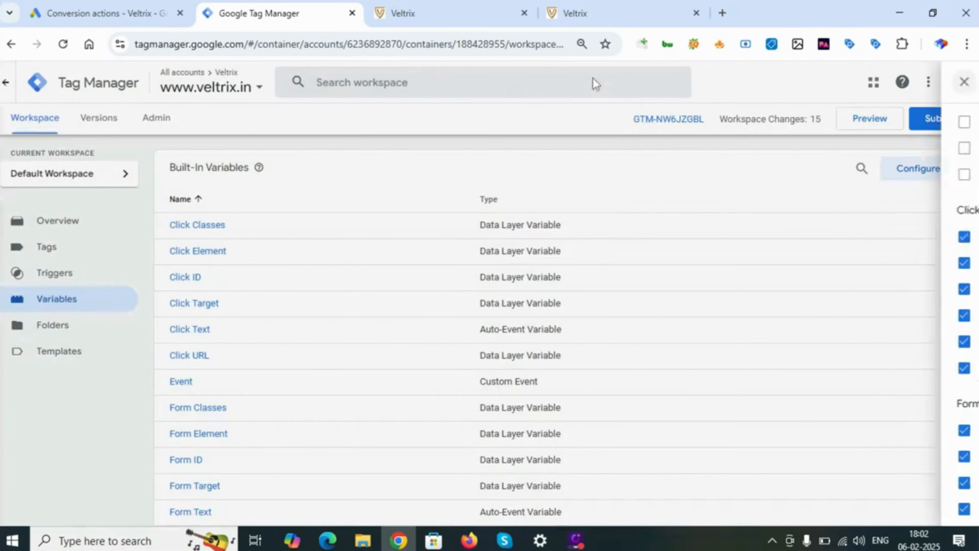
click(68, 256)
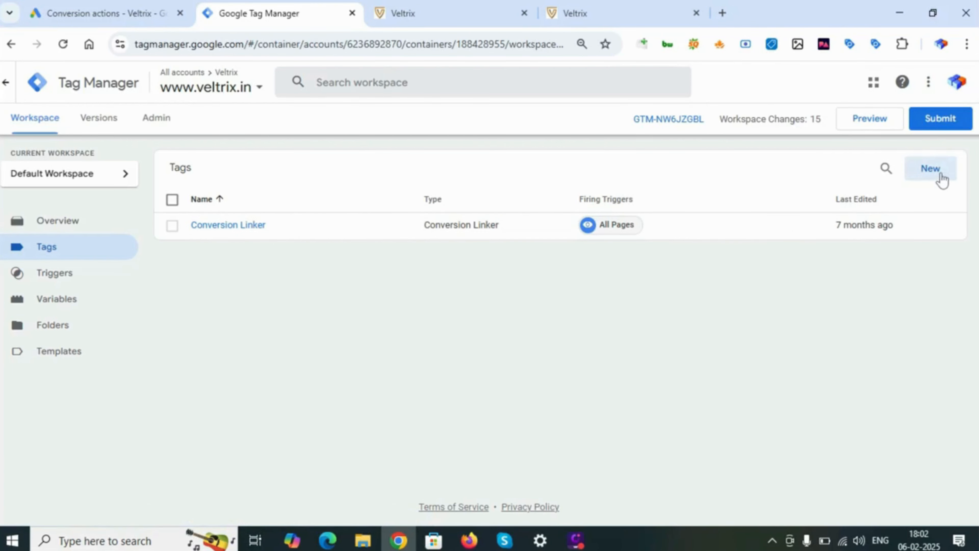
click(930, 169)
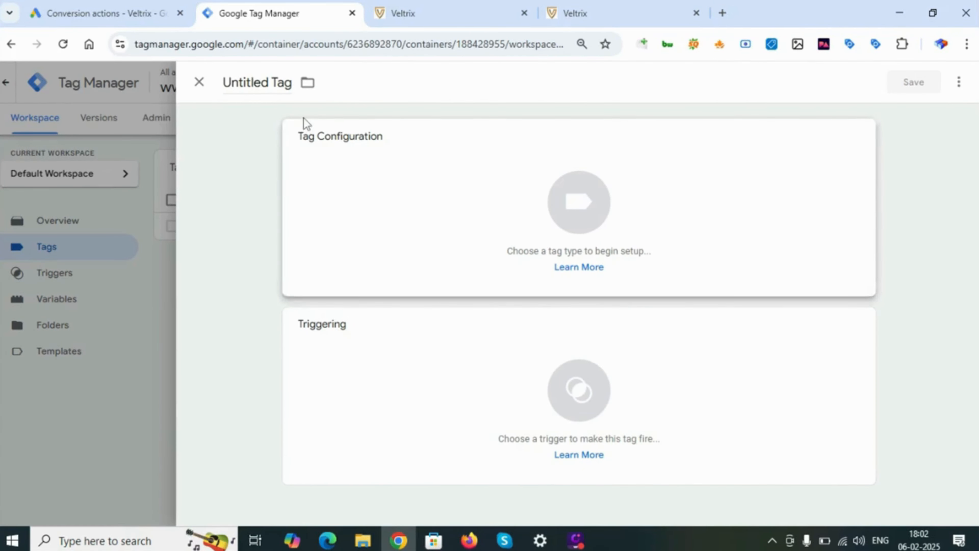
click(271, 83)
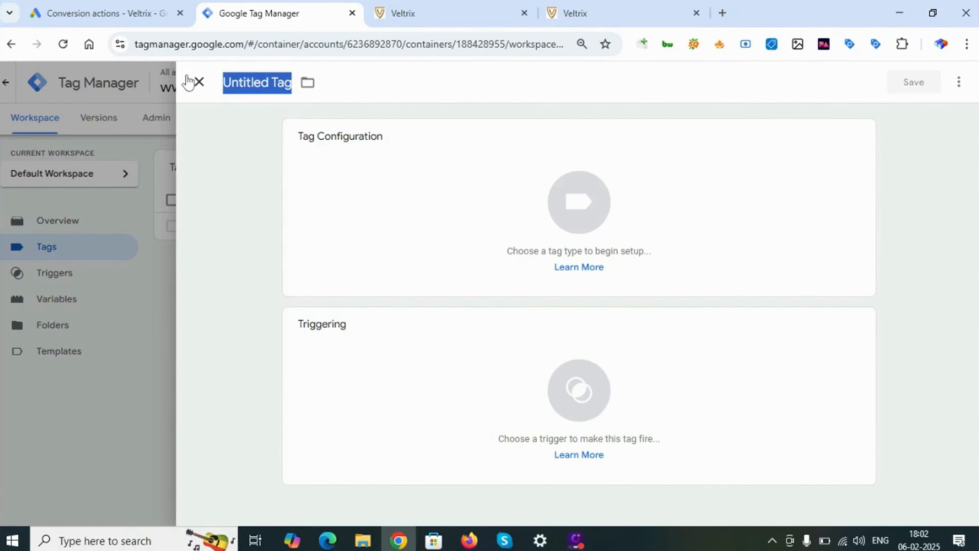
click(197, 82)
- Examine the existing Conversion Linker tag's configuration and firing trigger, and close it without changes
click(238, 230)
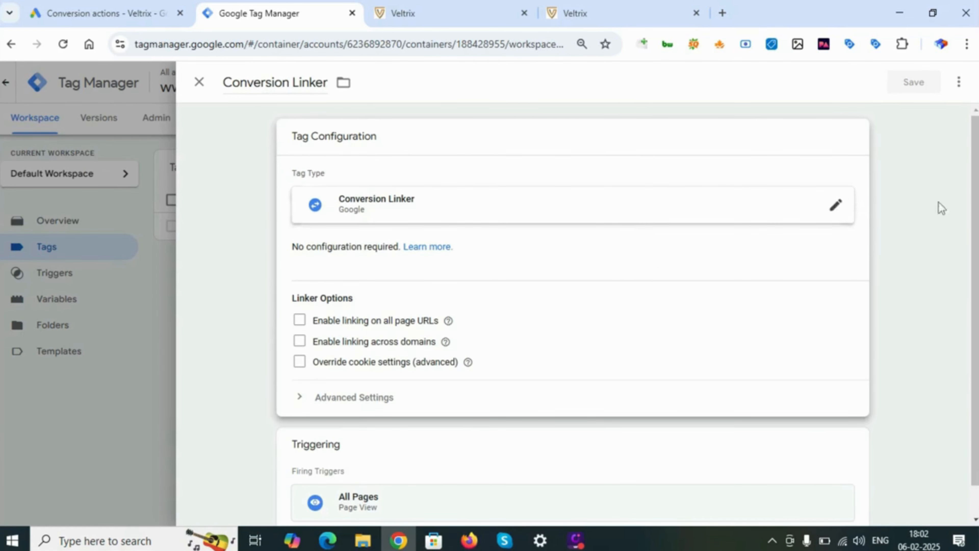
scroll(974, 222, down, 1)
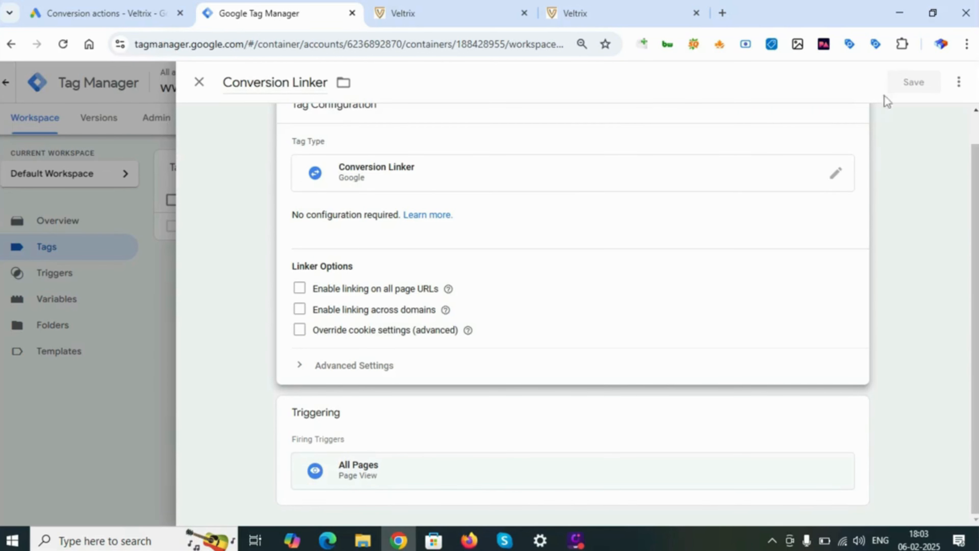
click(203, 86)
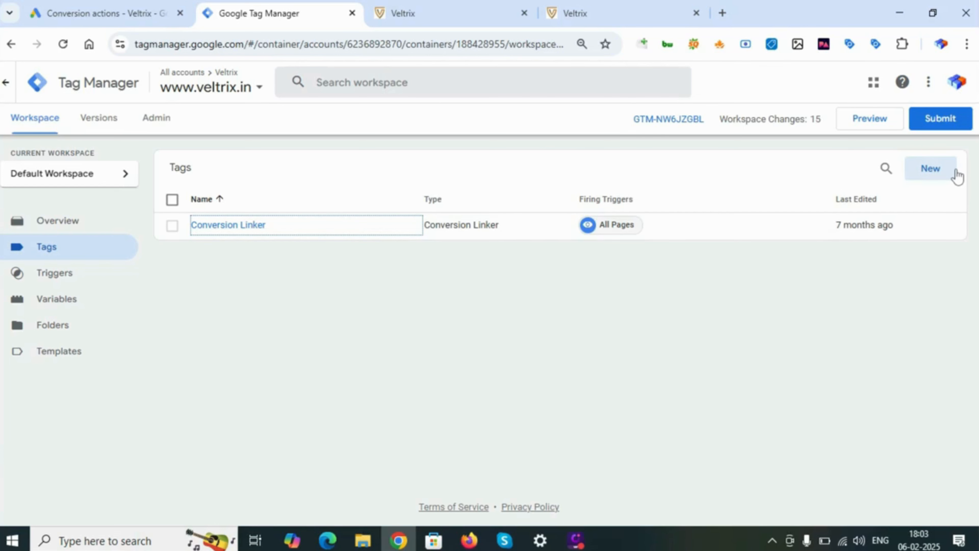
- Create a new tag and name it "Email click - Google ads"
click(930, 169)
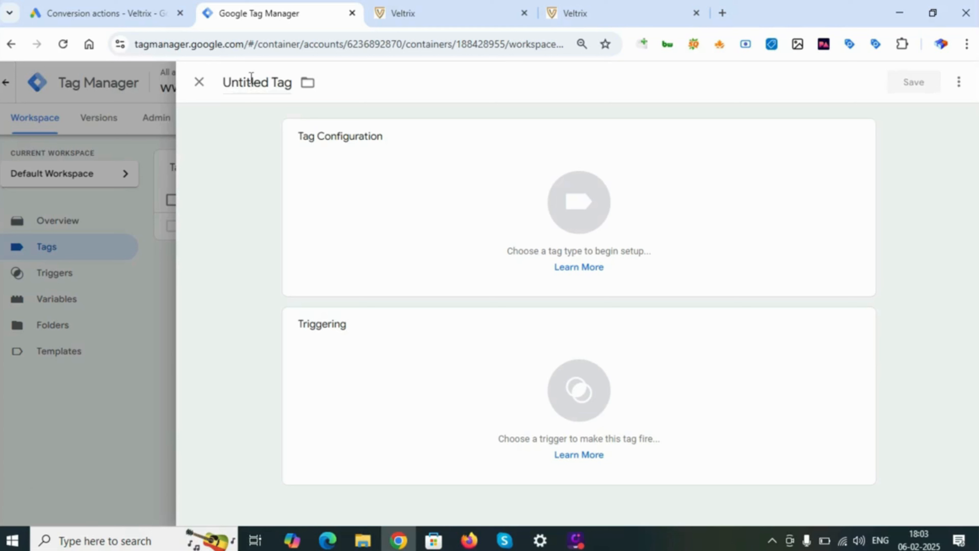
double_click(252, 82)
key(ctrl+a)
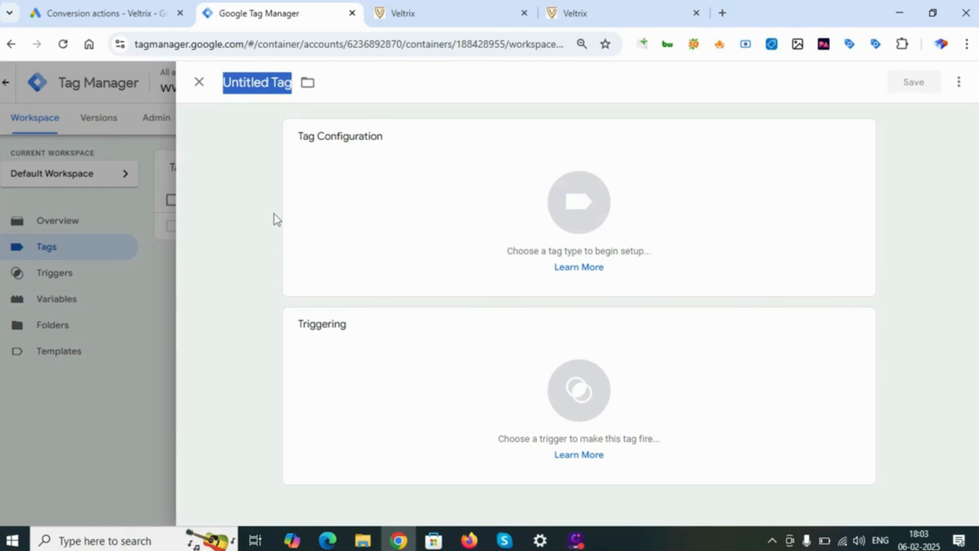
text(E)
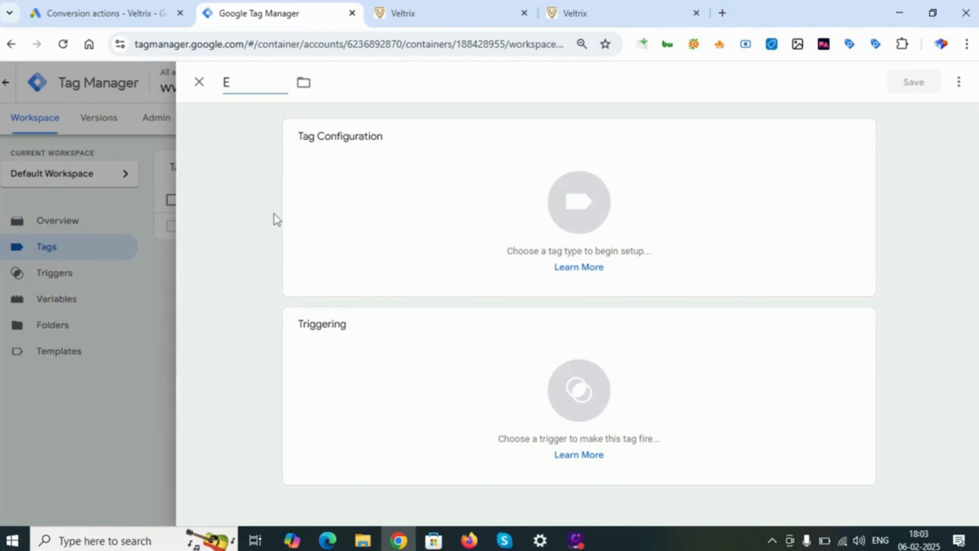
text(mail click - G)
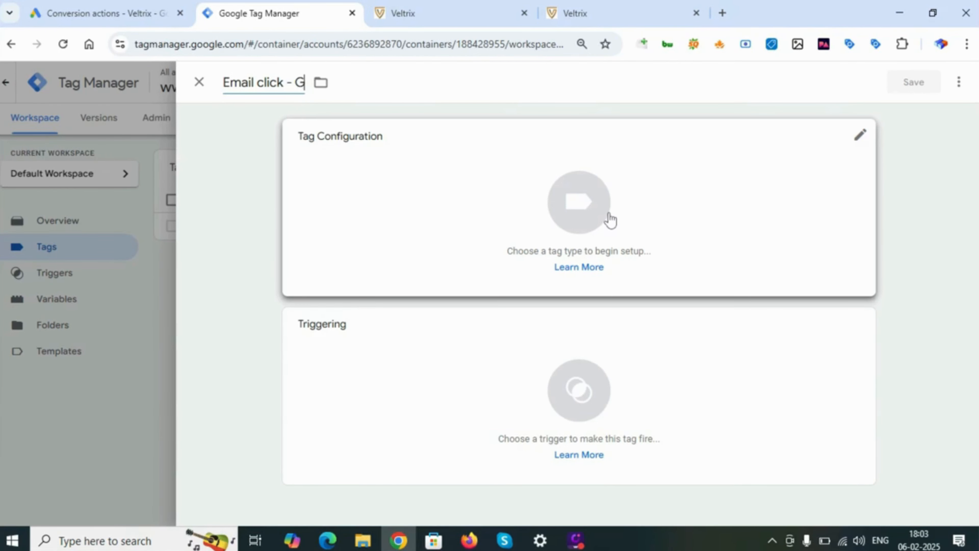
text(oogle ads)
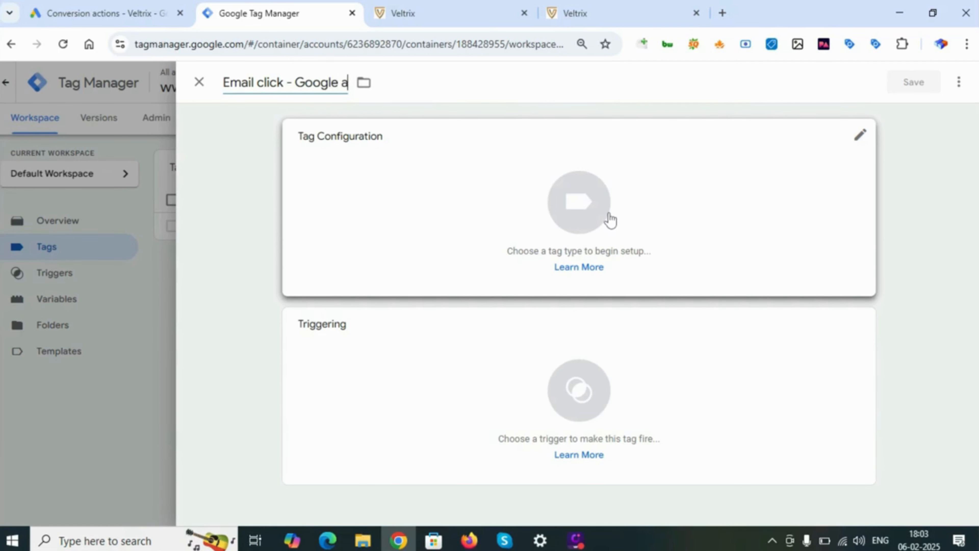
- Set the new tag's type to Google Ads Conversion Tracking and find its Conversion ID and Conversion Label fields
click(673, 191)
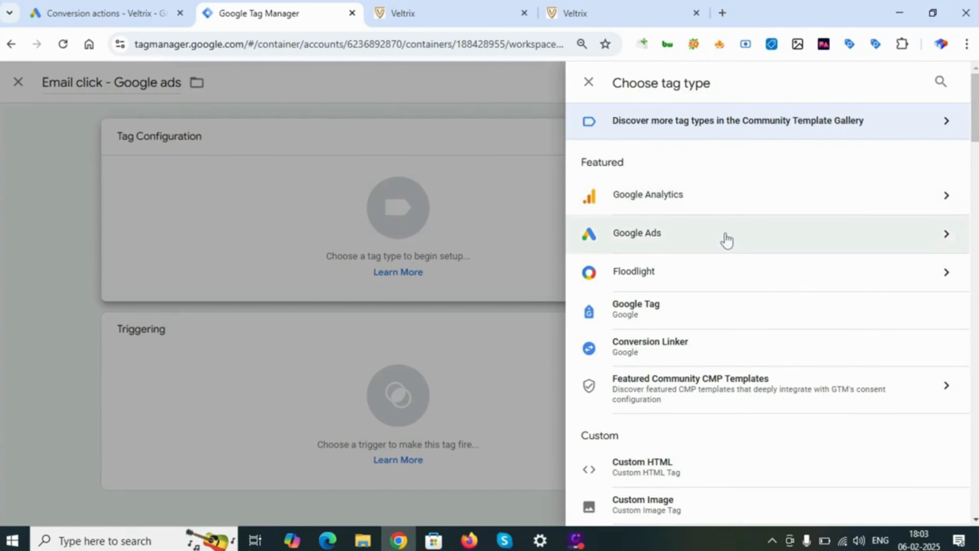
click(727, 240)
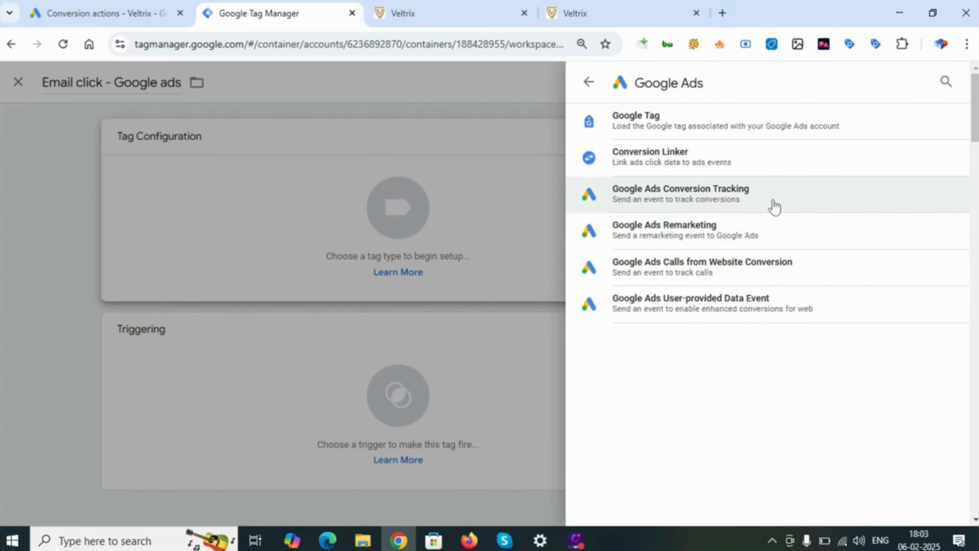
click(794, 200)
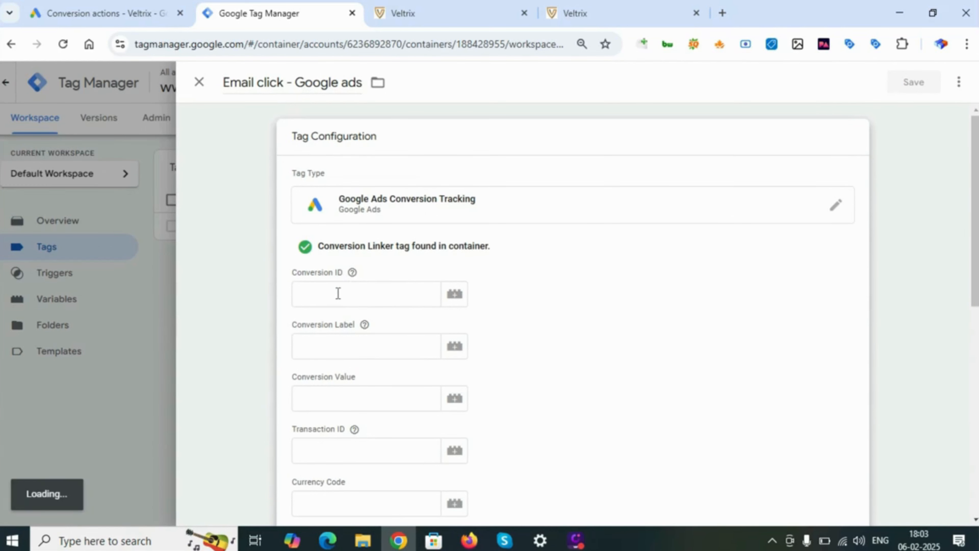
click(337, 293)
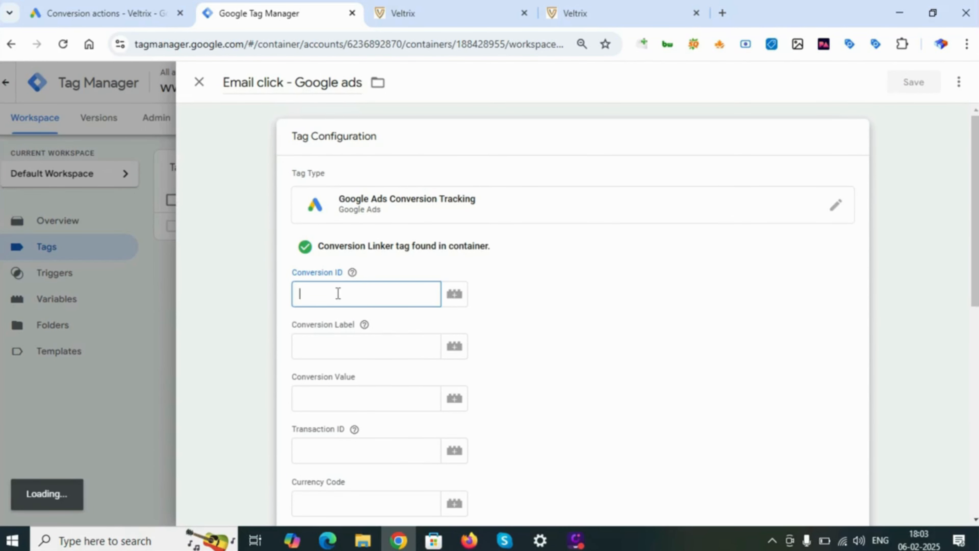
click(335, 331)
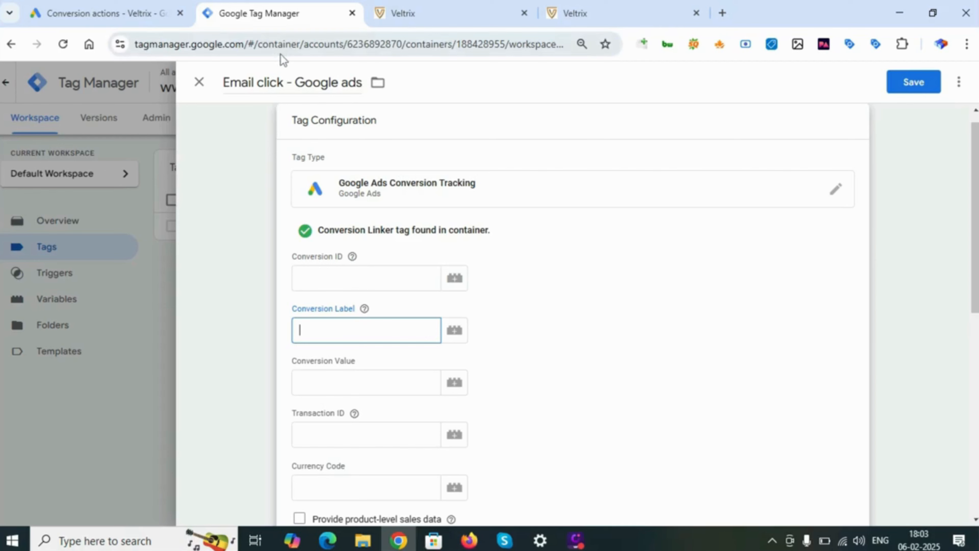
- Switch to Google Ads and open the details of the Email click (1) conversion action
click(148, 6)
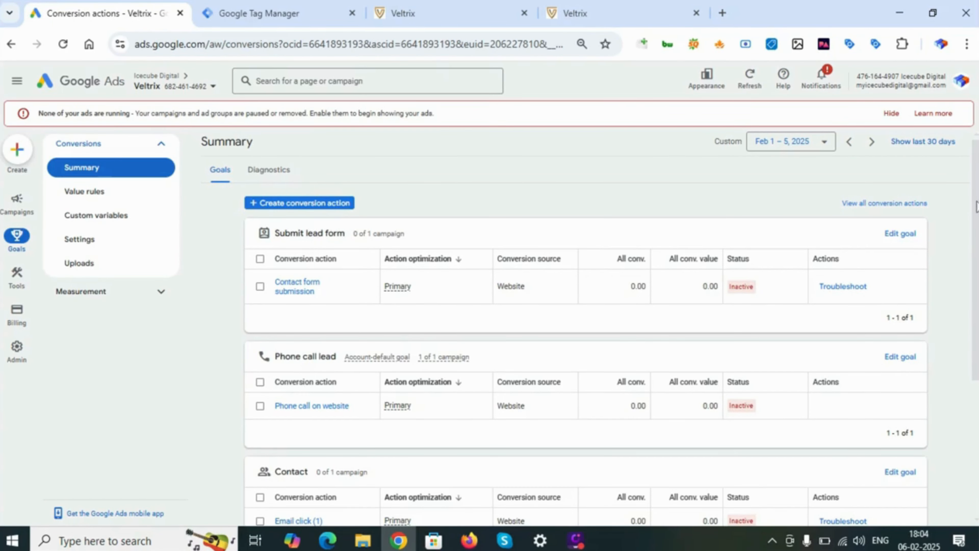
drag(975, 241, 974, 313)
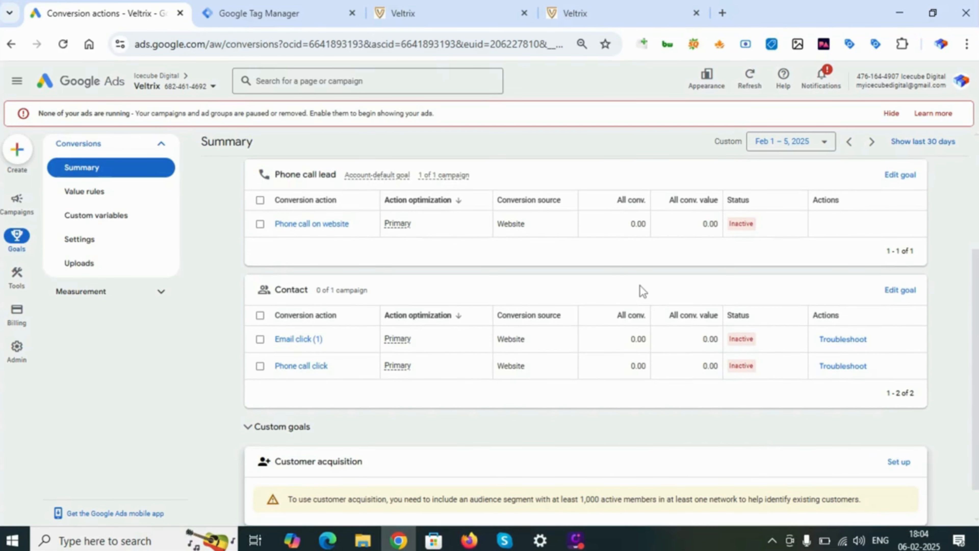
click(300, 339)
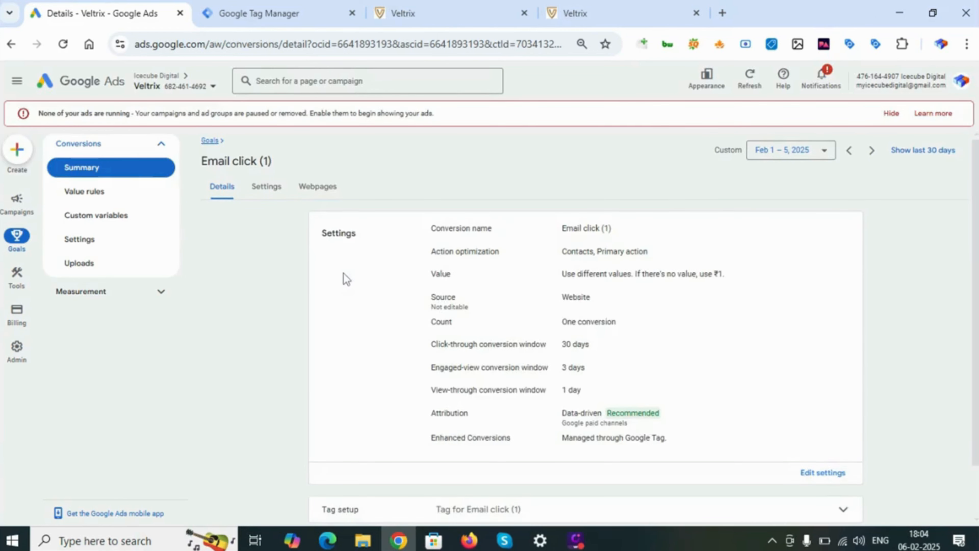
- Show the Google Tag Manager instructions in the Email click (1) tag setup and copy the conversion ID
drag(976, 265, 977, 314)
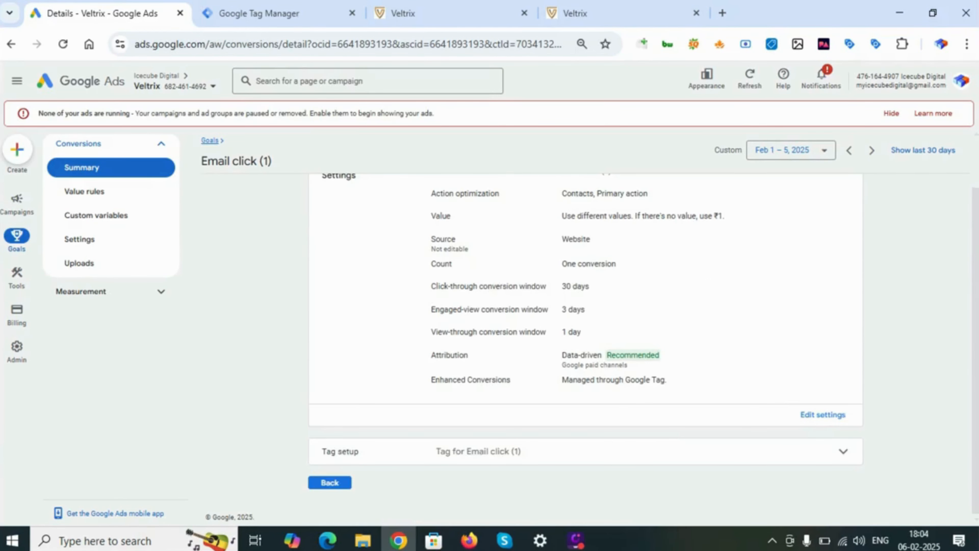
click(677, 455)
scroll(977, 320, down, 3)
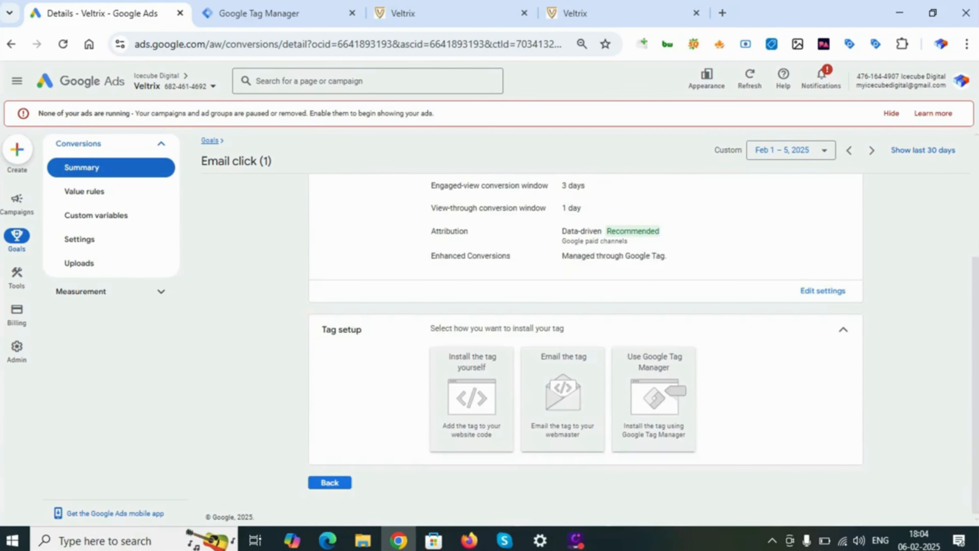
click(663, 369)
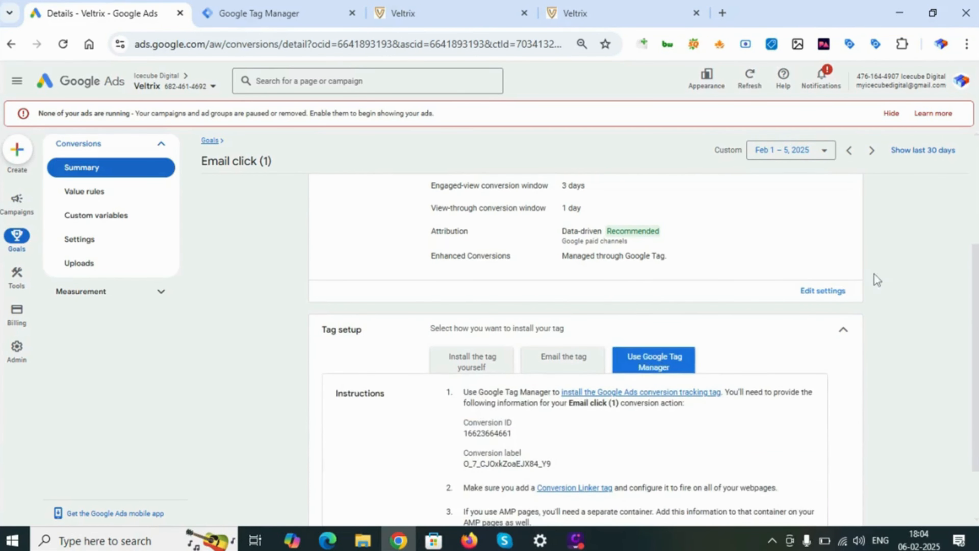
scroll(977, 302, down, 2)
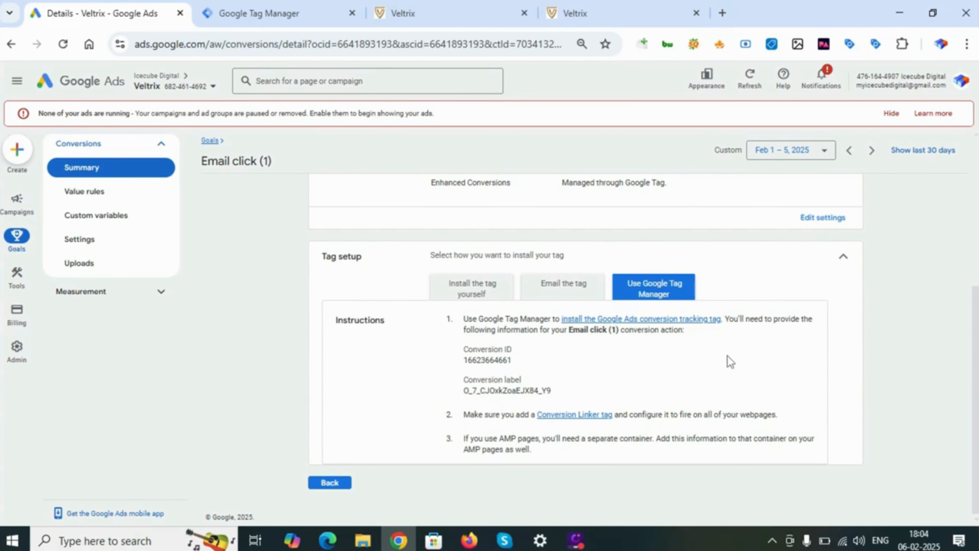
double_click(492, 359)
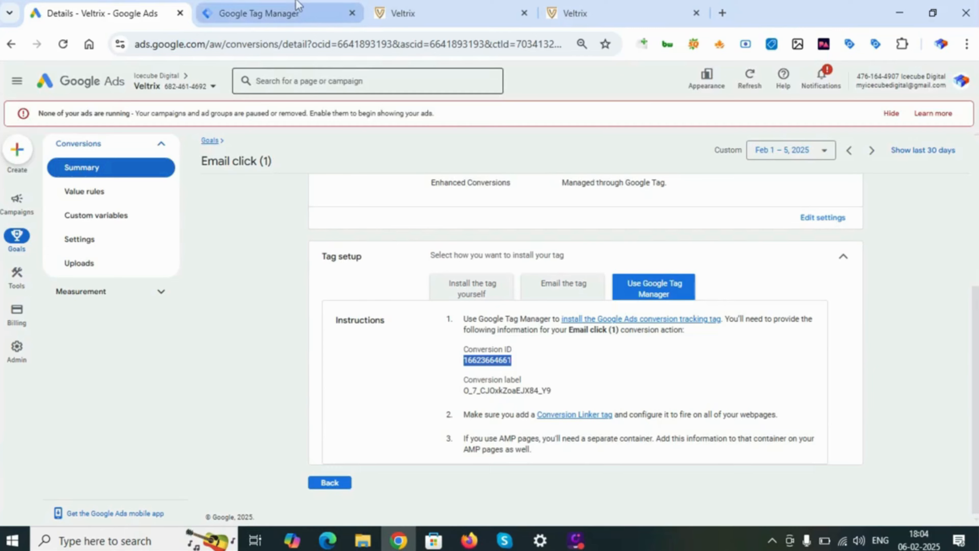
- Return to Google Tag Manager and paste the copied conversion ID into the email click tag
click(270, 13)
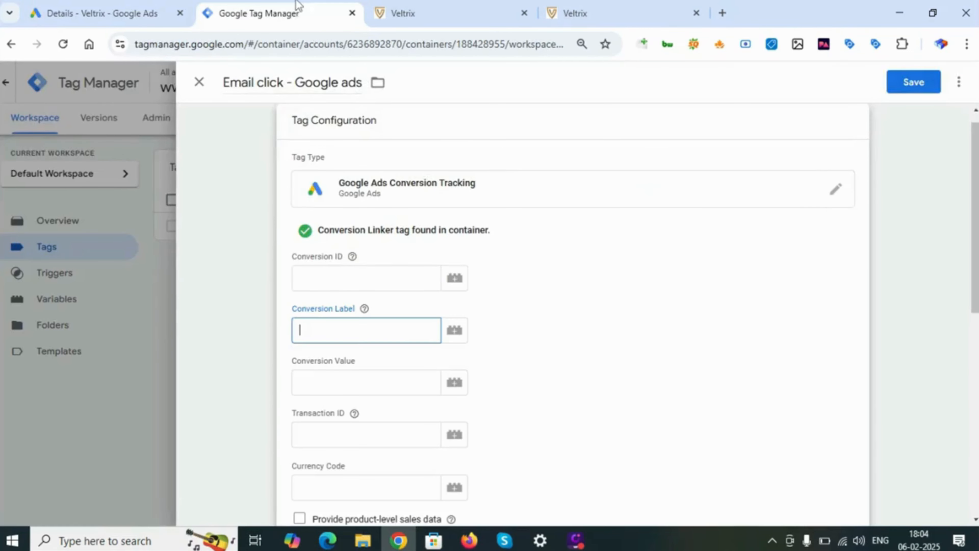
click(376, 282)
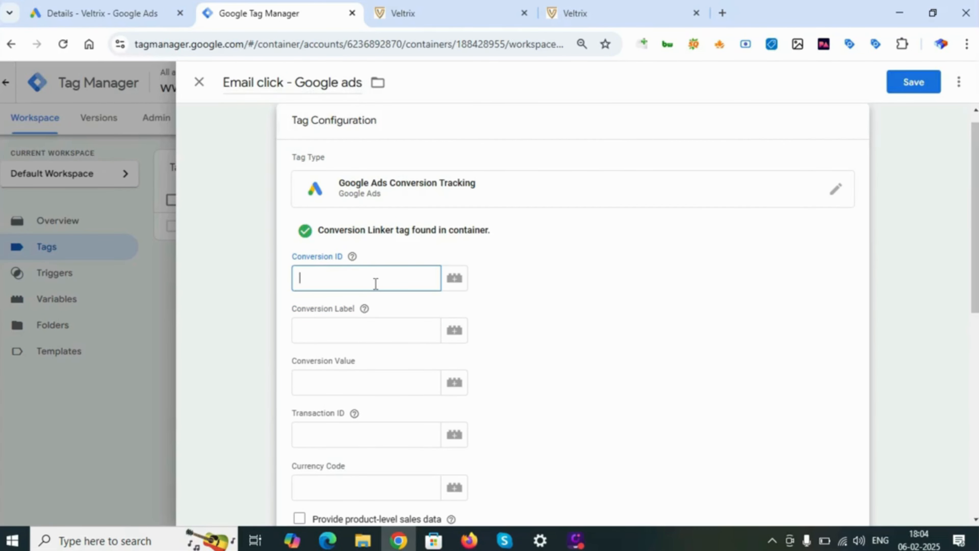
key(ctrl+v)
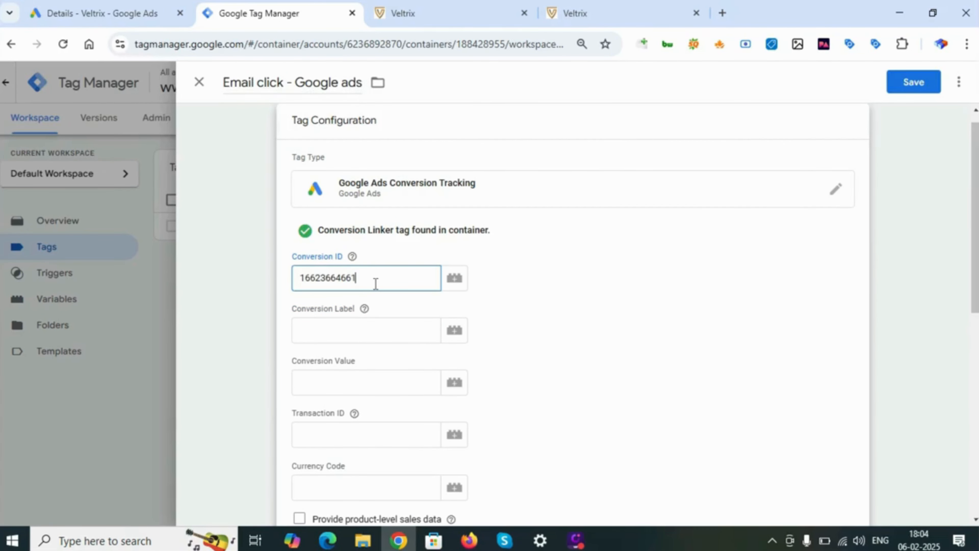
- Copy the Email click (1) conversion label from Google Ads and paste it into the Conversion Label of the Tag Manager tag
click(173, 5)
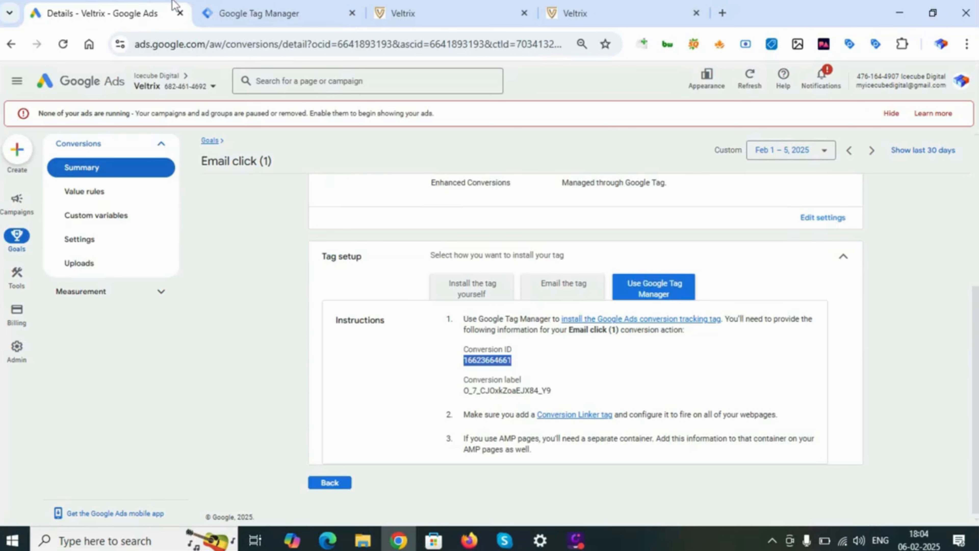
double_click(495, 390)
key(ctrl+c)
key(ctrl+Tab)
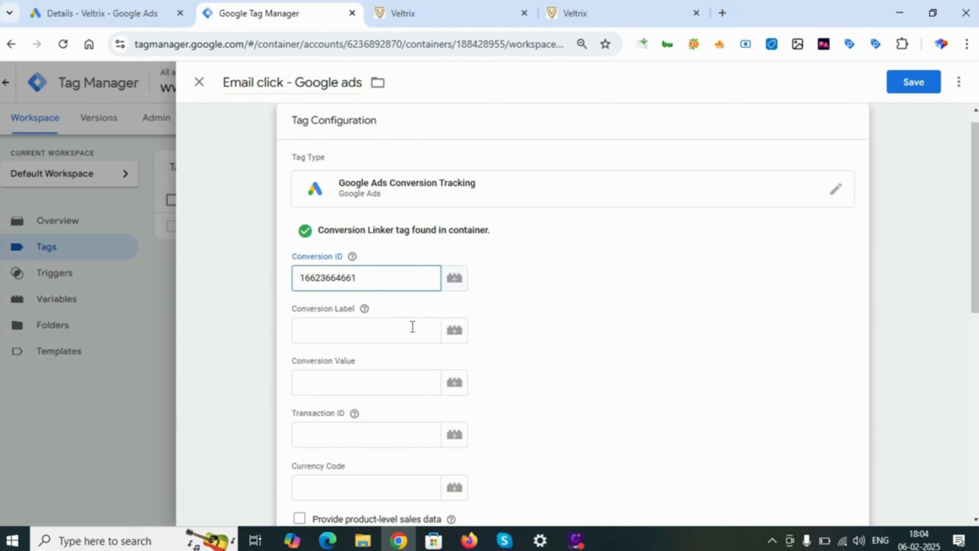
click(372, 327)
key(ctrl+v)
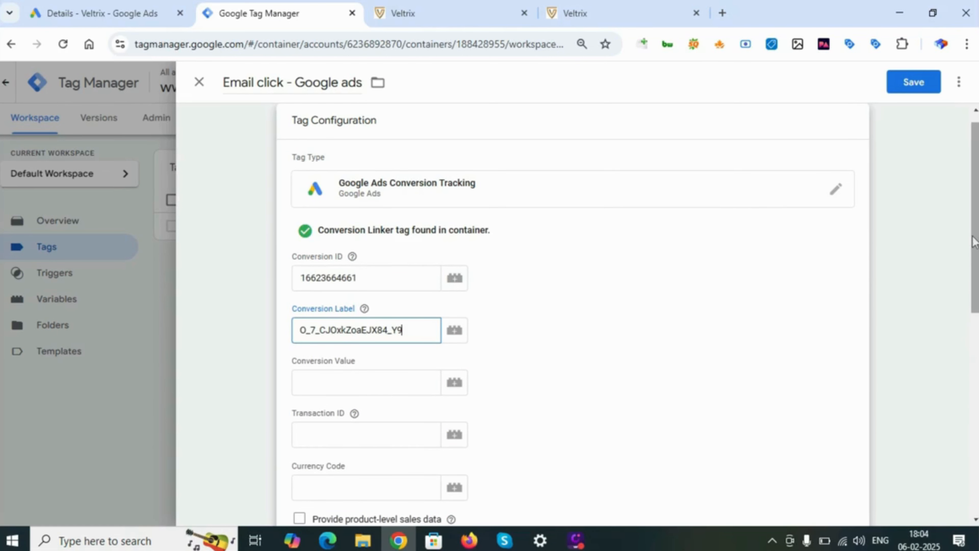
- Start a new trigger for the email click tag and name it "Email click"
drag(976, 273, 977, 453)
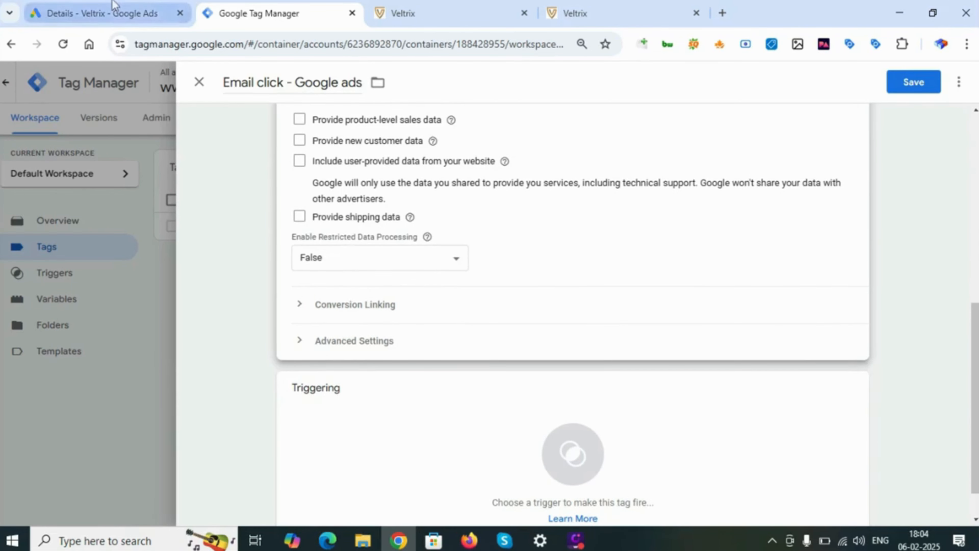
click(114, 8)
click(254, 12)
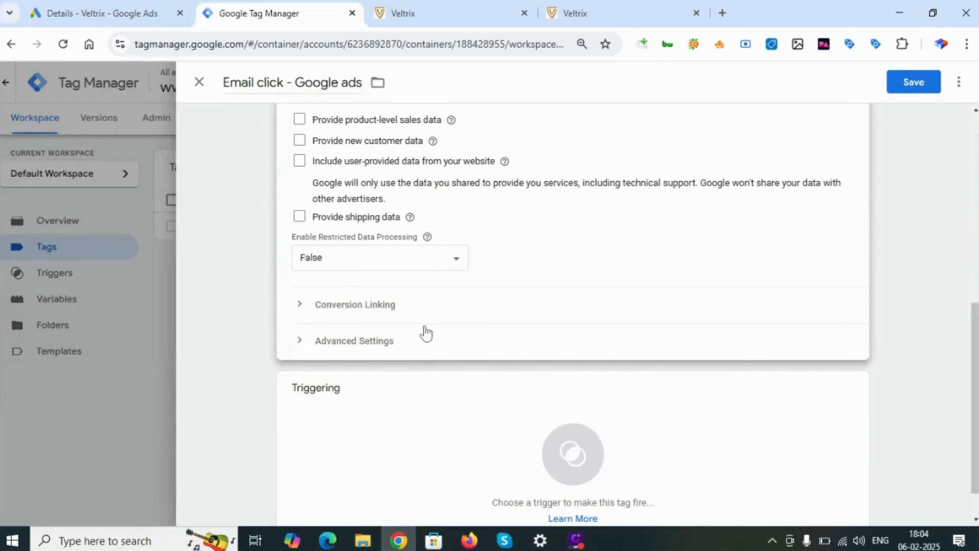
click(503, 451)
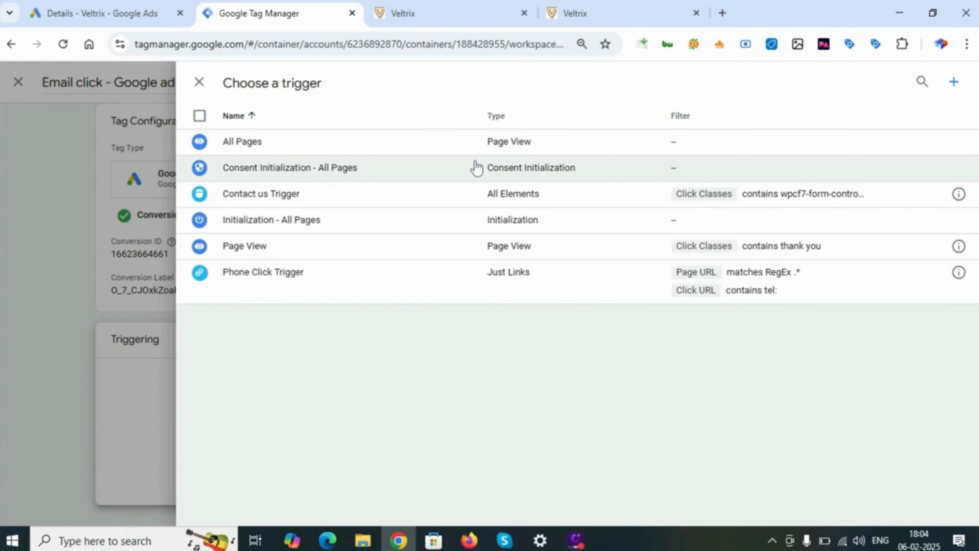
click(954, 86)
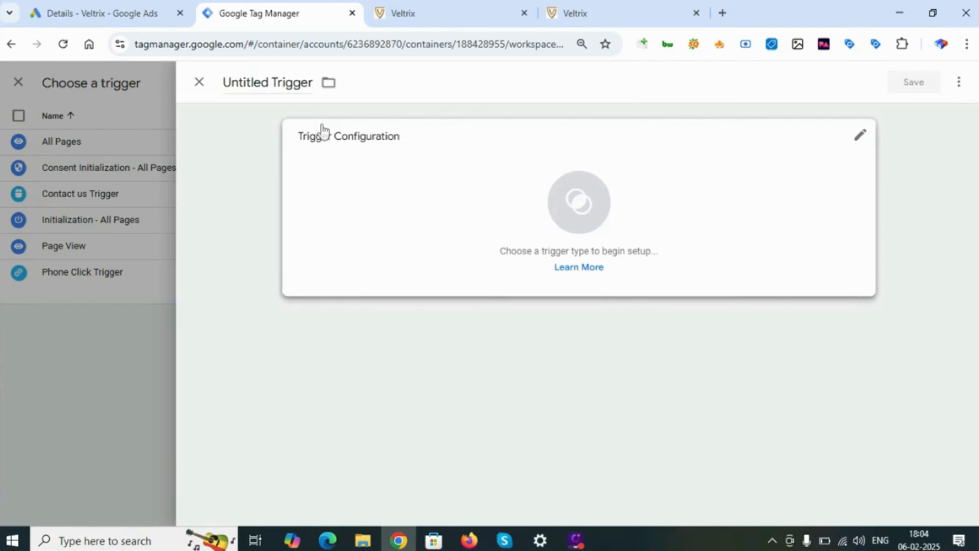
click(278, 84)
text(E)
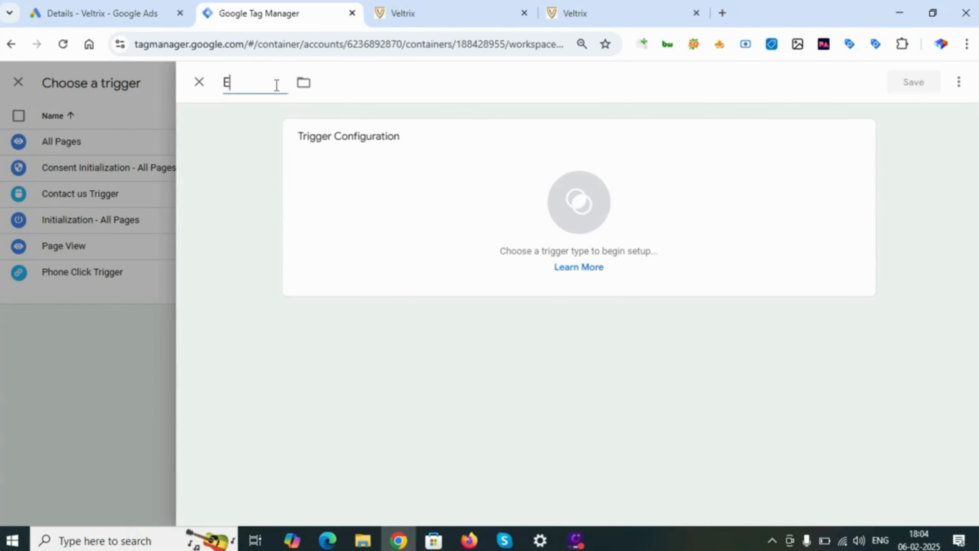
text(mail click)
- Set the trigger type to Click - Just Links and make it fire on Some Link Clicks
click(642, 189)
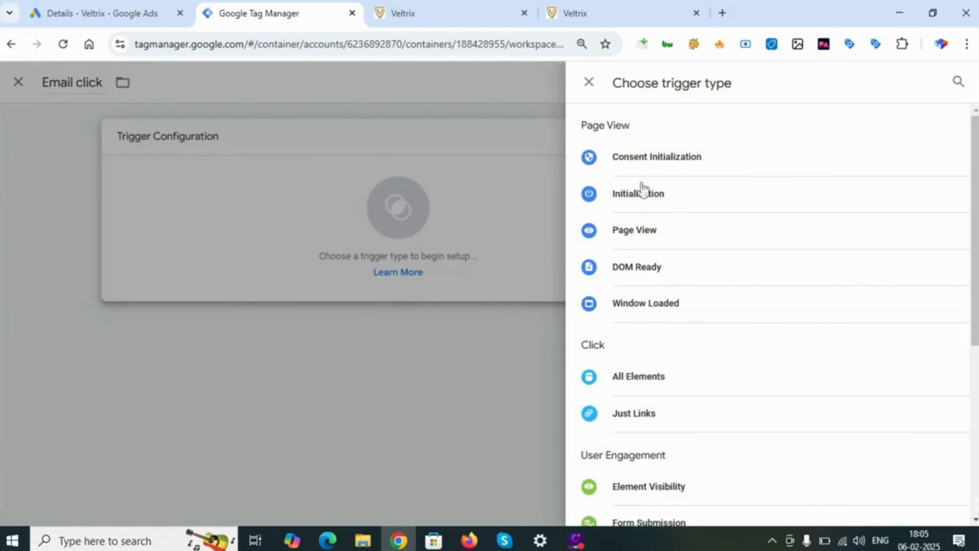
click(701, 424)
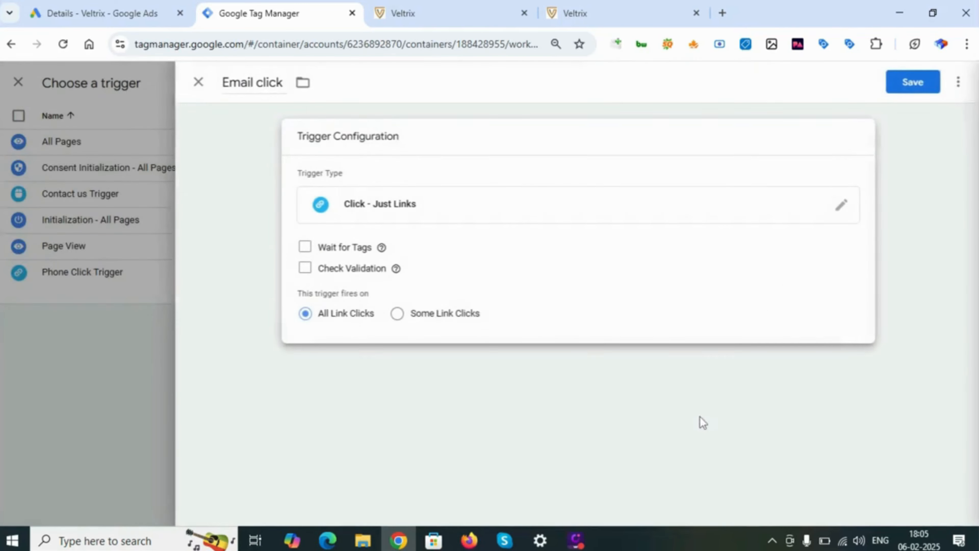
click(430, 324)
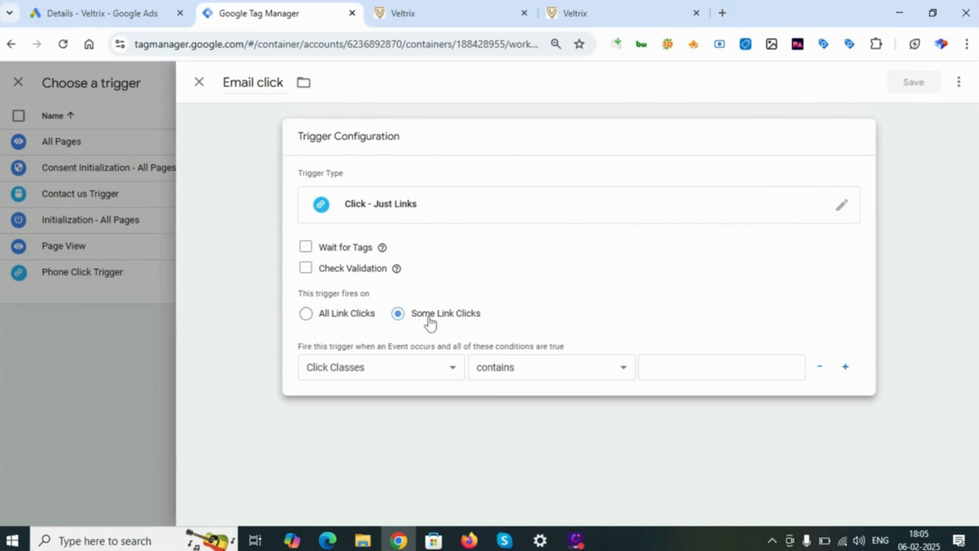
- Set the trigger's firing condition to Click URL contains "mailto:"
click(413, 366)
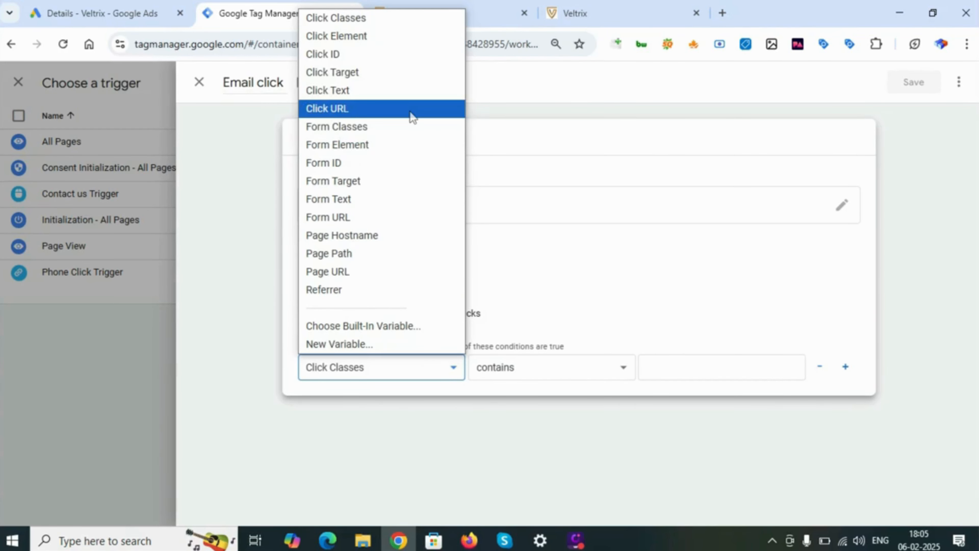
click(411, 111)
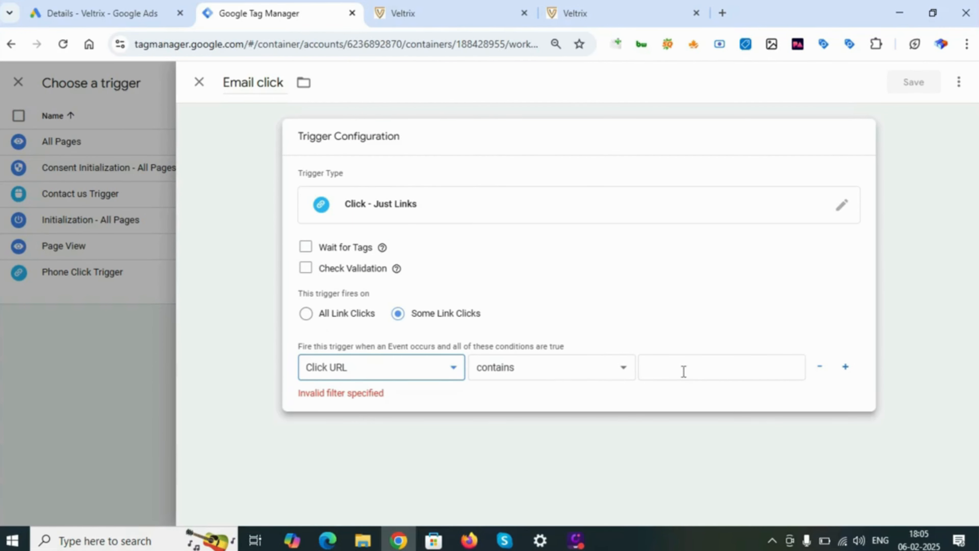
click(614, 369)
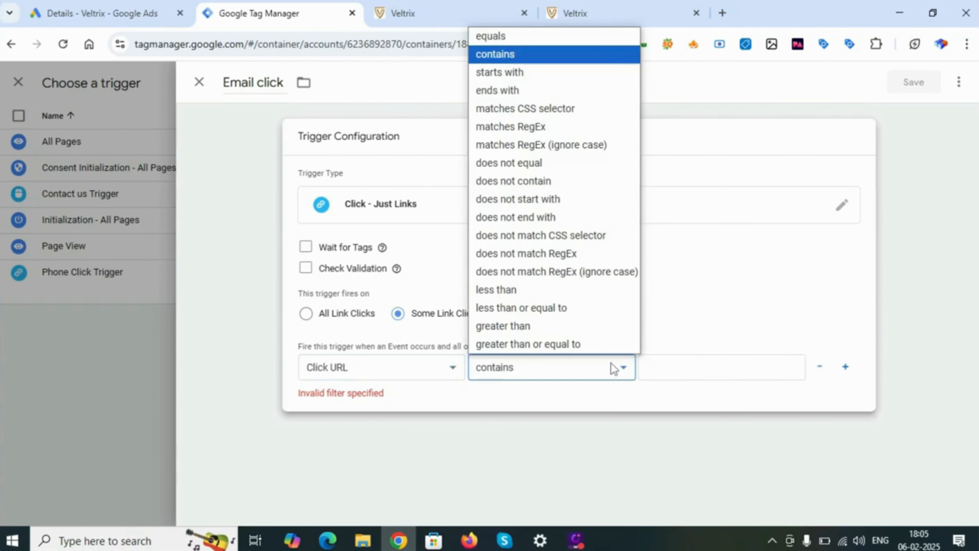
click(689, 358)
click(689, 358)
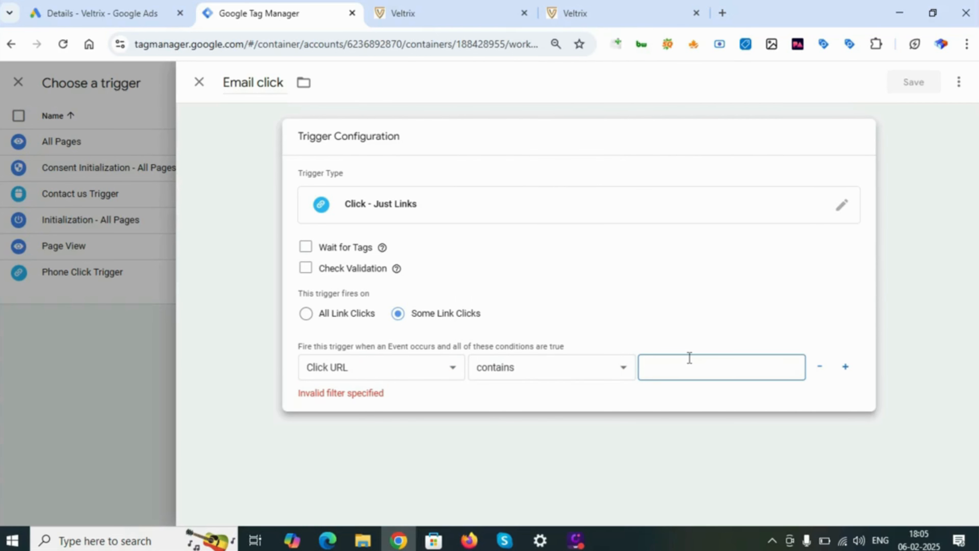
text(mail)
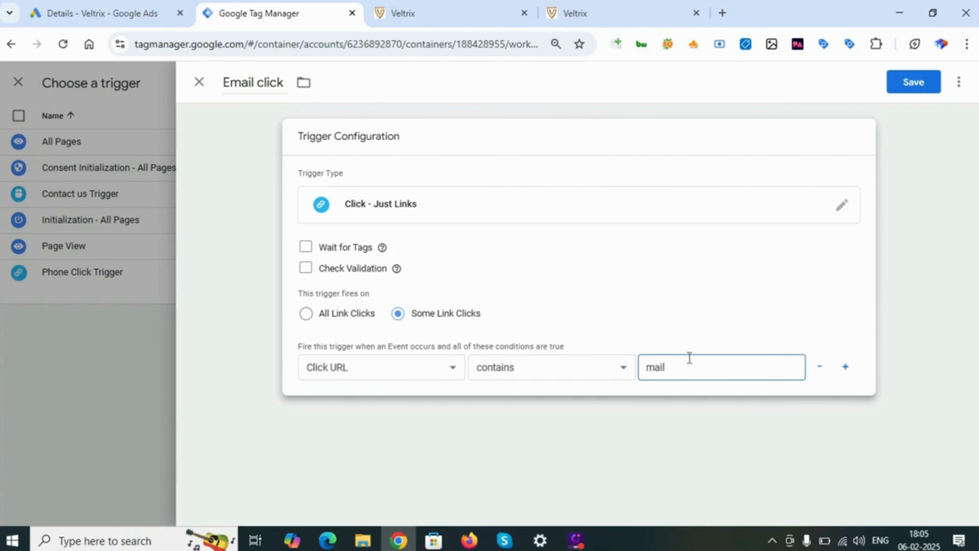
text(to:)
- Save the Email click trigger and the Email click - Google ads tag
click(914, 83)
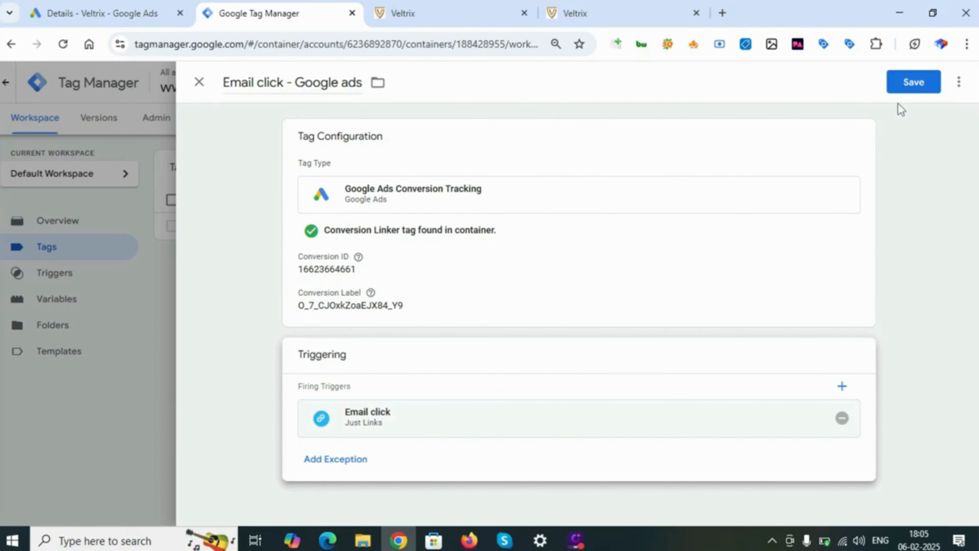
click(913, 83)
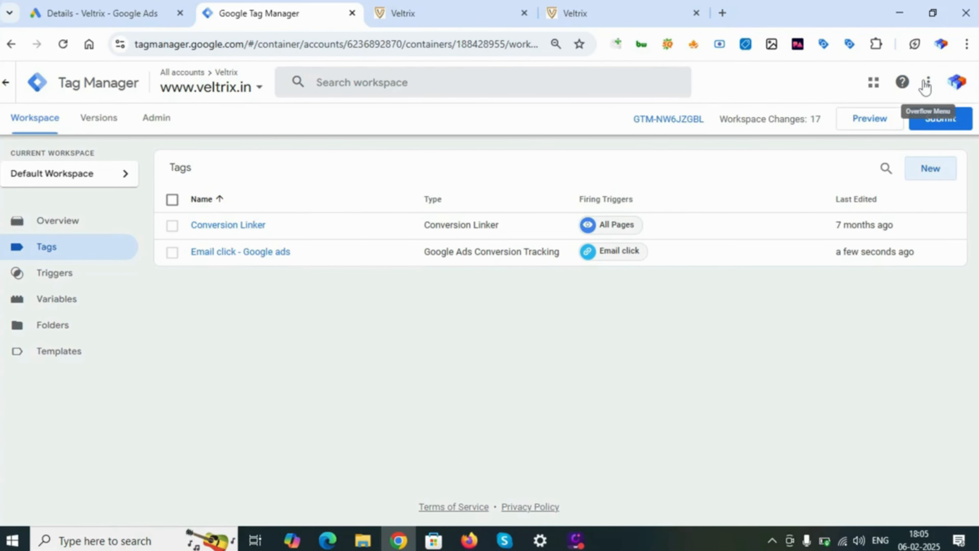
click(924, 80)
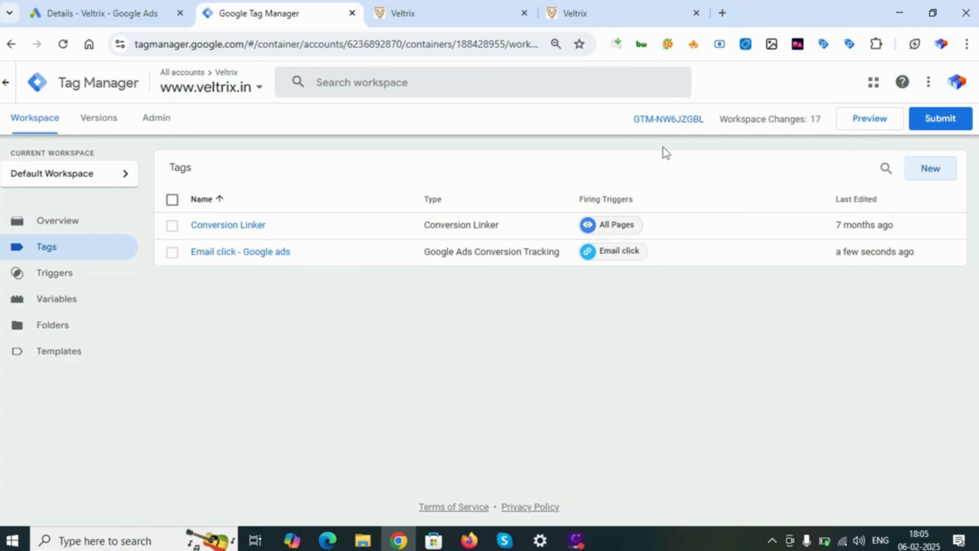
- Create a new tag and name it "Phone click - Google ads"
click(930, 169)
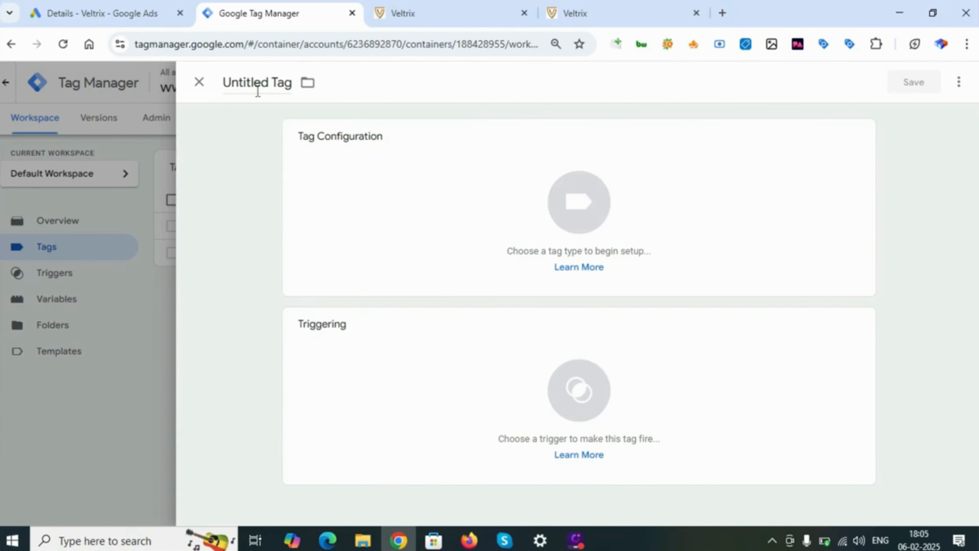
double_click(258, 89)
triple_click(258, 89)
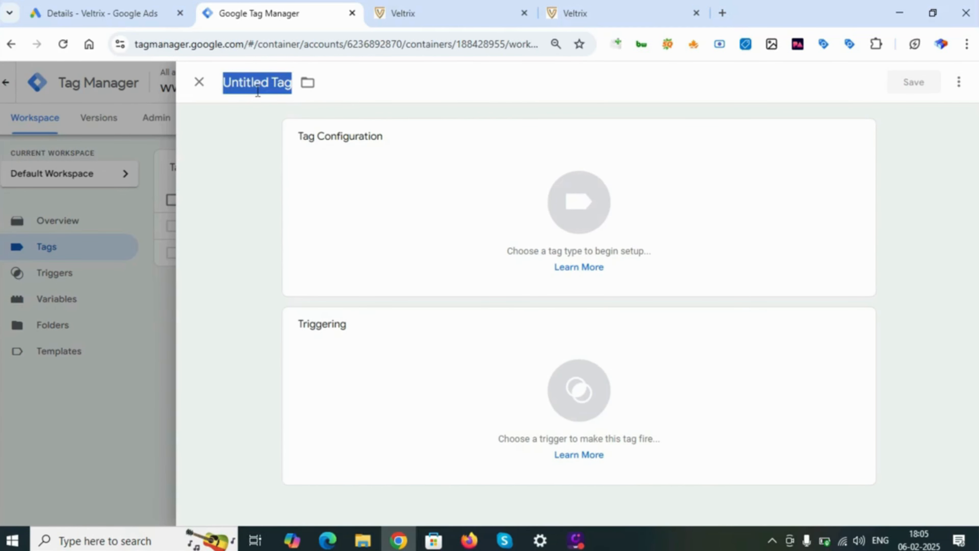
text(Phone c)
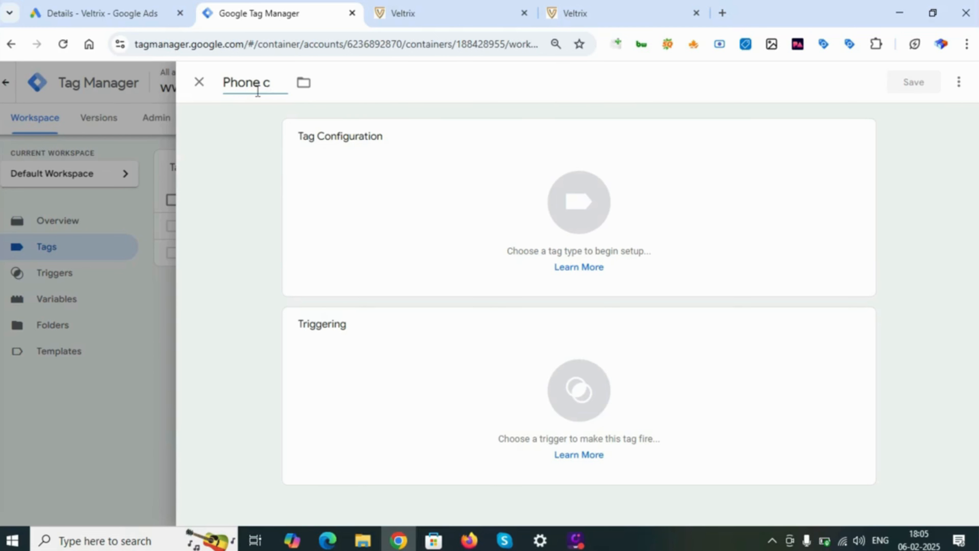
text(lick - Google)
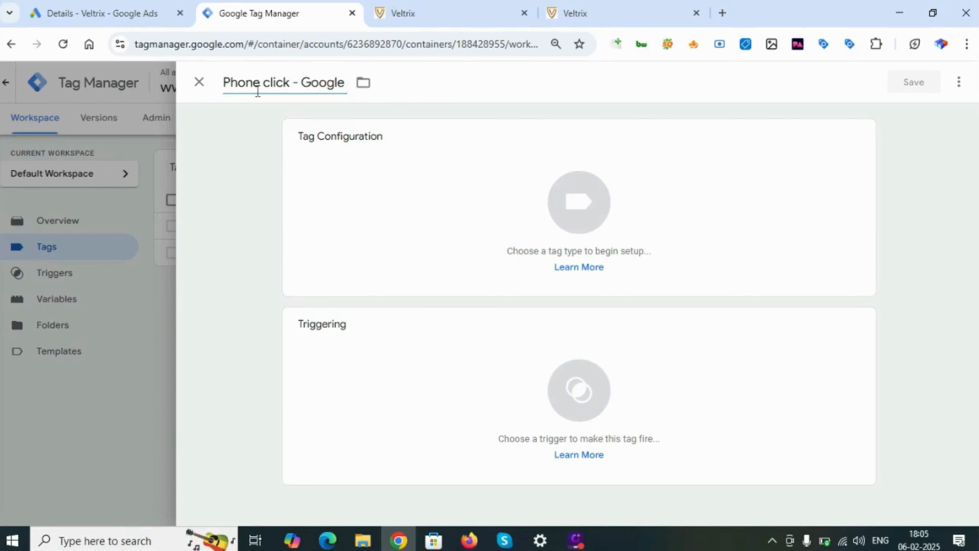
text( ta)
key(BackSpace)
key(BackSpace)
text(ads)
- Set the phone click tag's type to Google Ads Conversion Tracking and go to its Conversion ID field
click(548, 176)
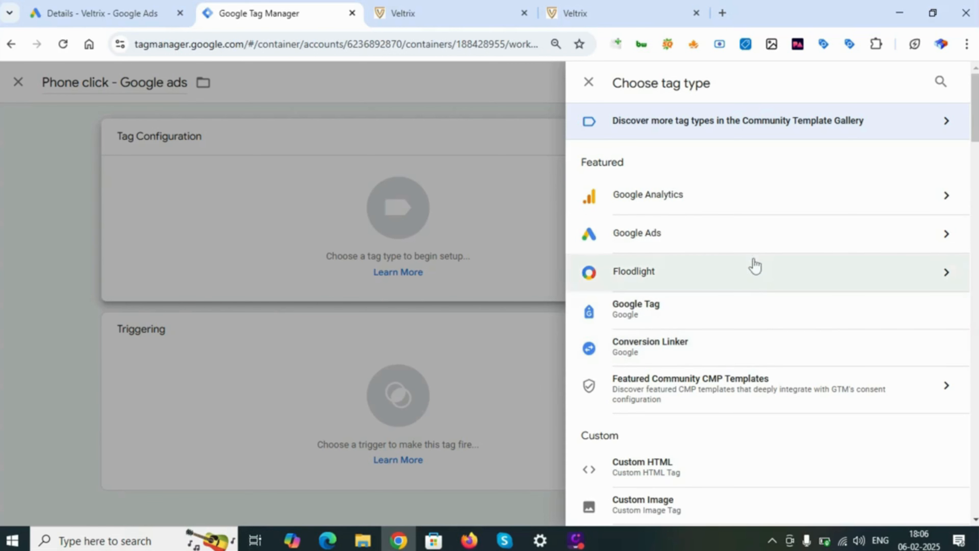
click(766, 238)
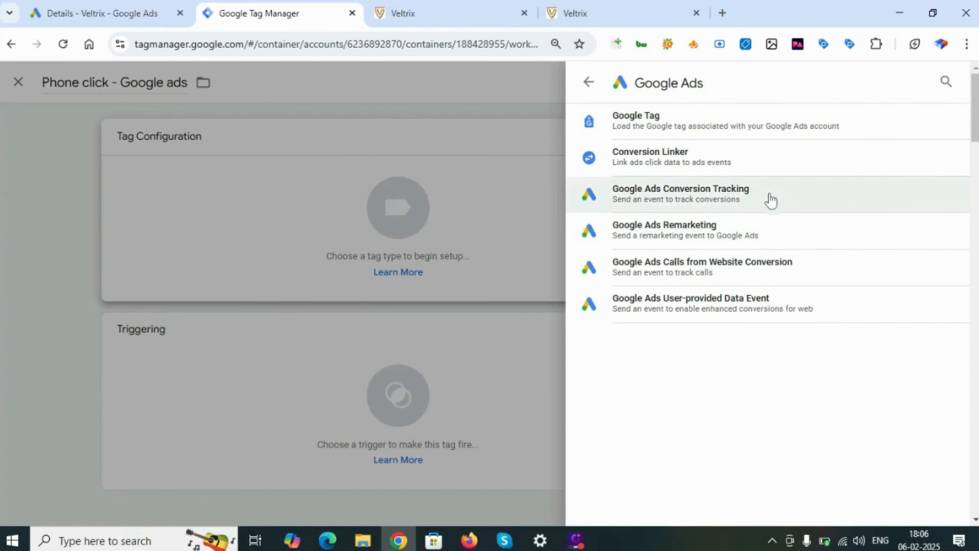
click(584, 176)
click(367, 293)
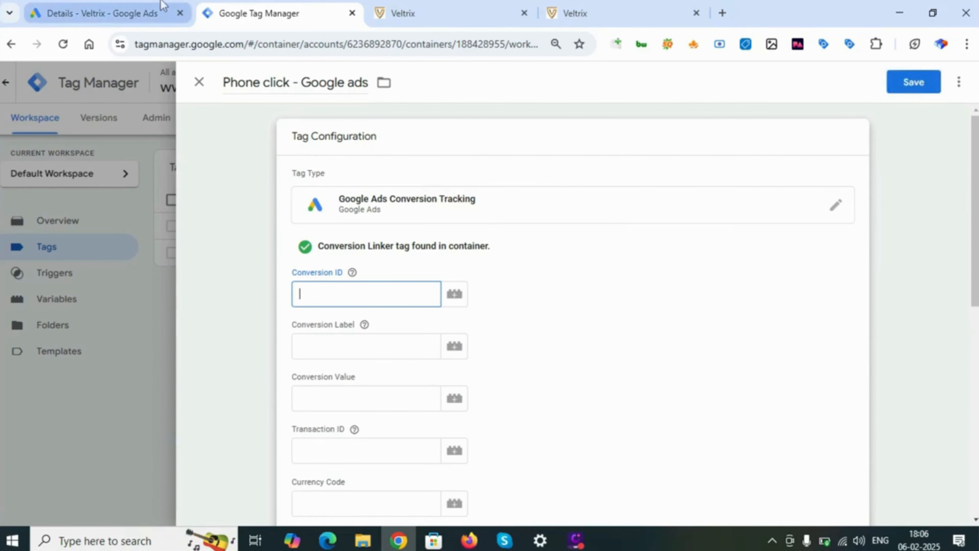
- Switch to Google Ads and open the details of the Phone call click conversion action
click(102, 13)
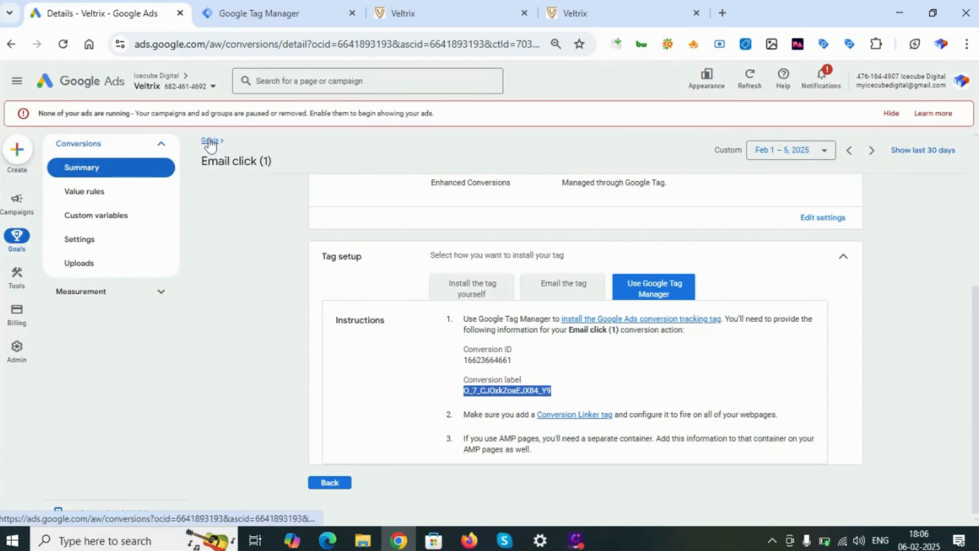
click(210, 141)
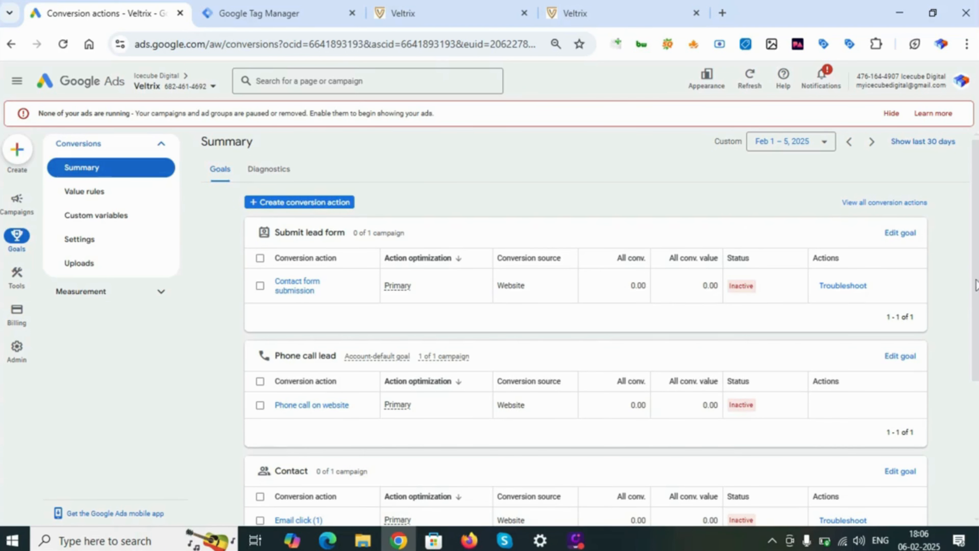
scroll(975, 335, down, 3)
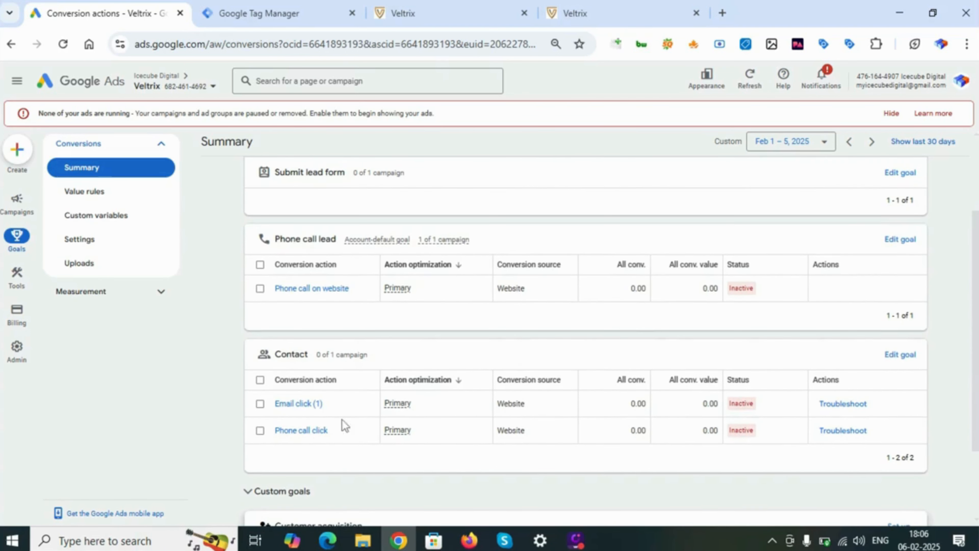
click(316, 430)
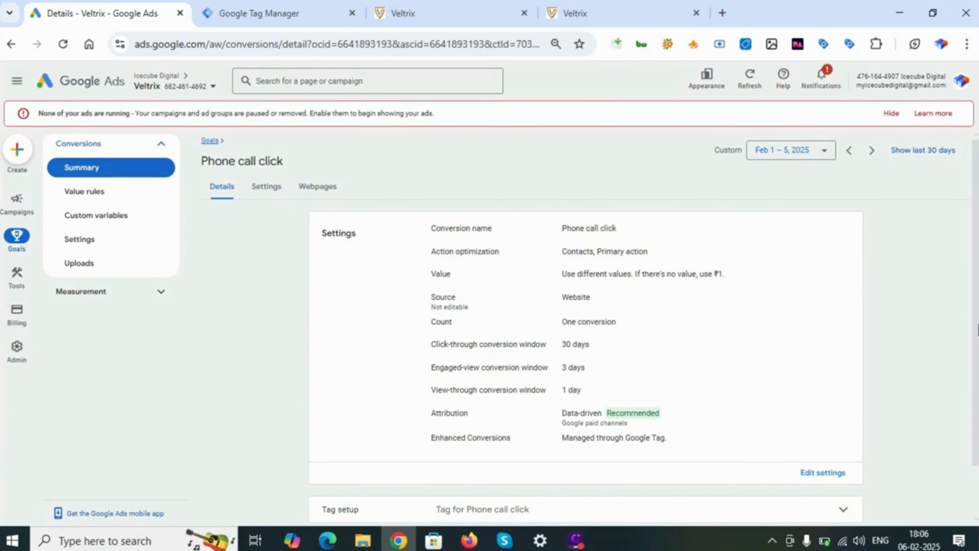
- Show the Google Tag Manager instructions in the Phone call click tag setup and copy the conversion ID
scroll(976, 485, down, 2)
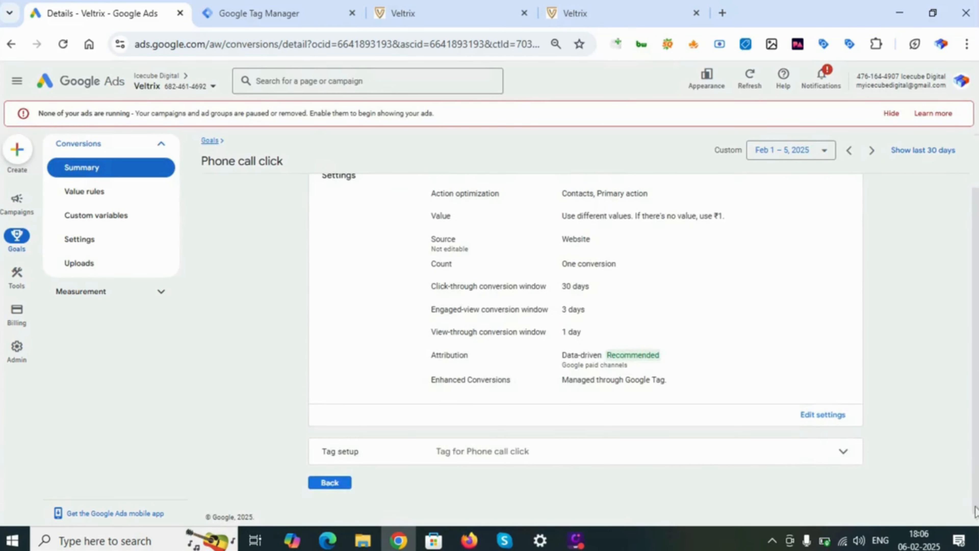
click(795, 455)
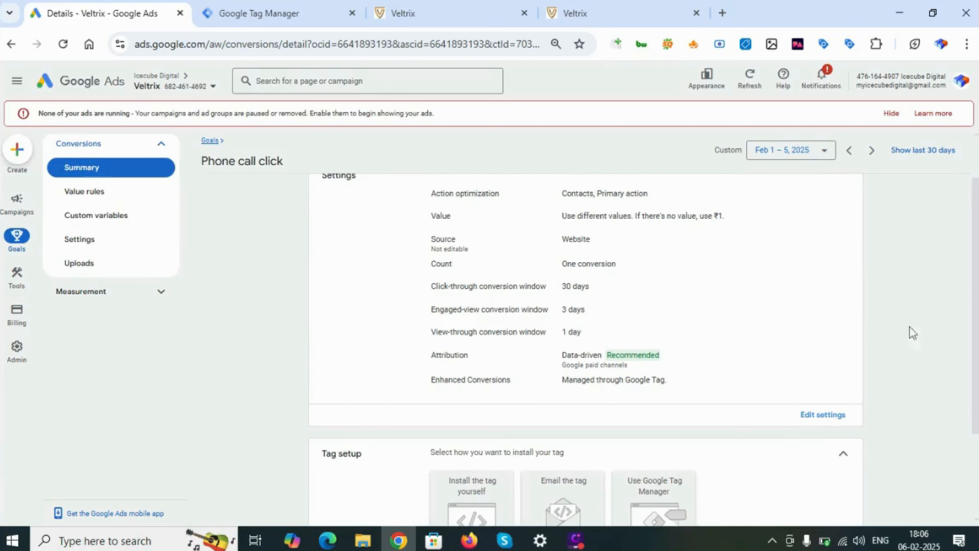
scroll(975, 297, down, 3)
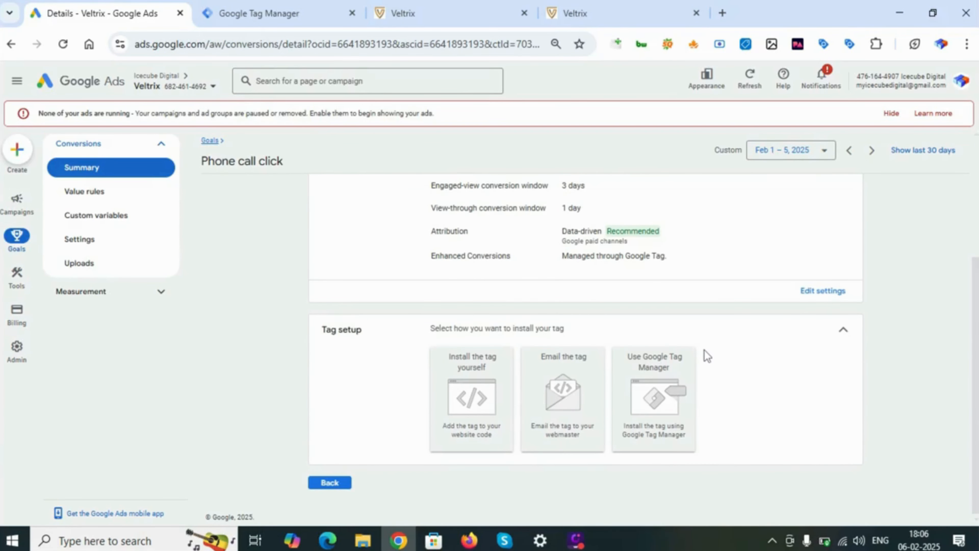
click(667, 372)
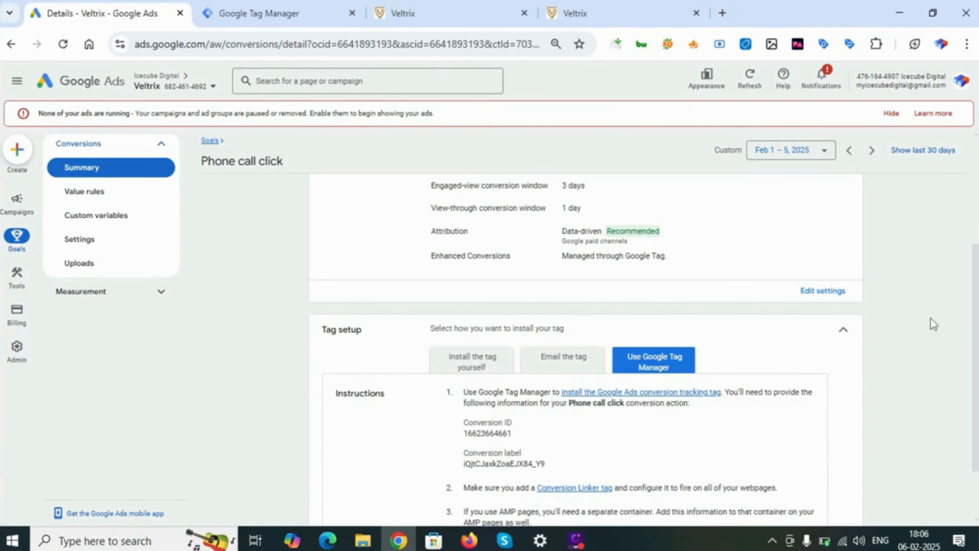
double_click(489, 432)
key(ctrl+c)
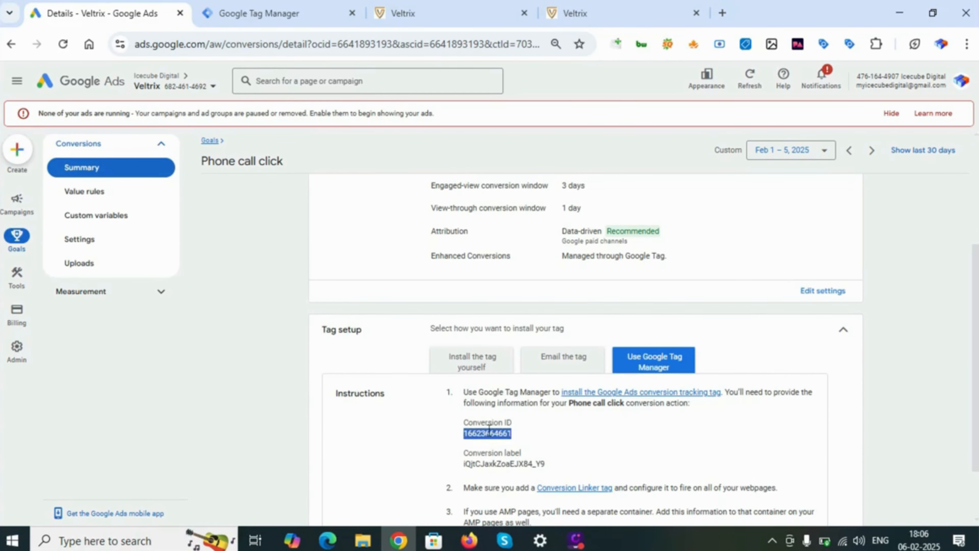
- Switch to Google Tag Manager and paste the copied conversion ID into the Conversion ID field of the phone click tag
key(ctrl+Tab)
click(389, 295)
scroll(387, 325, down, 1)
click(381, 315)
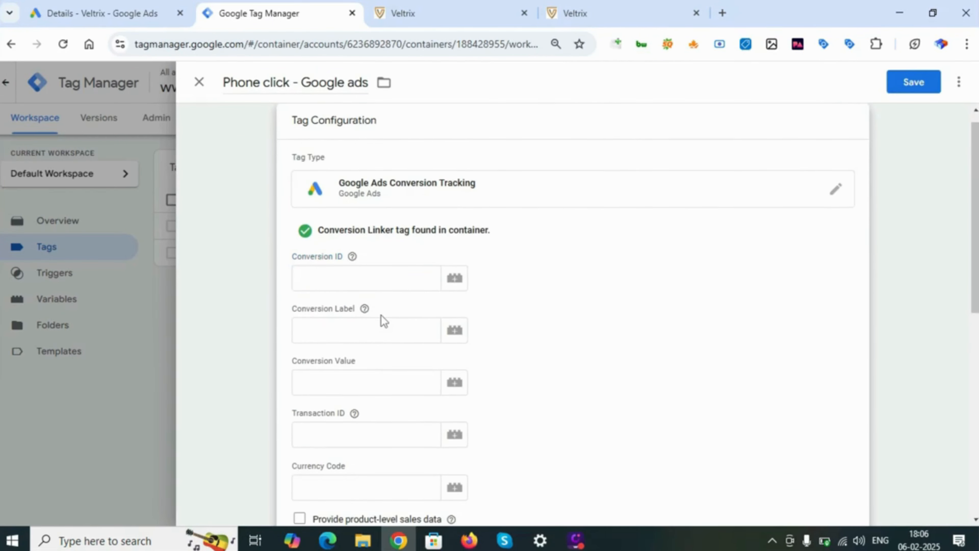
click(380, 284)
key(ctrl+v)
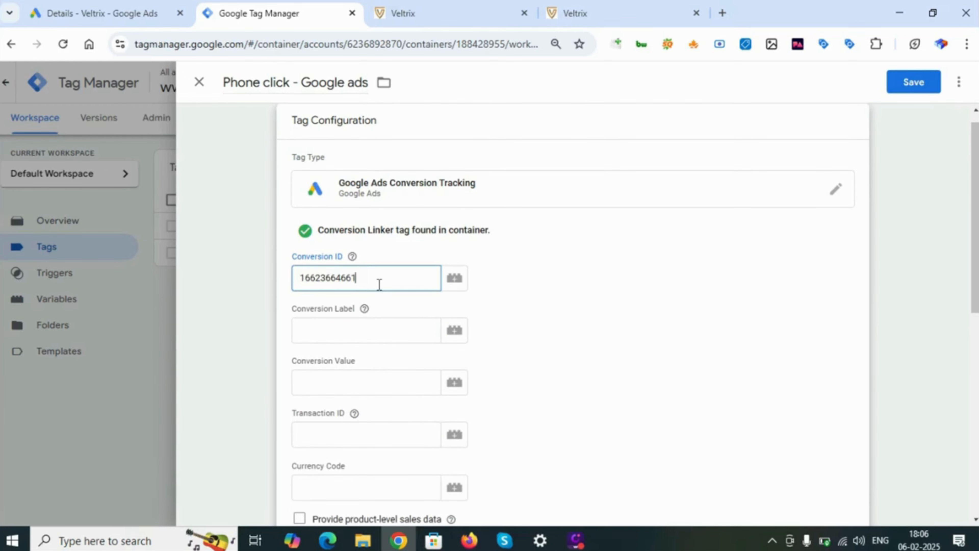
- Copy the conversion label of Phone call click from Google Ads into the phone click tag's Conversion Label in Google Tag Manager
click(73, 5)
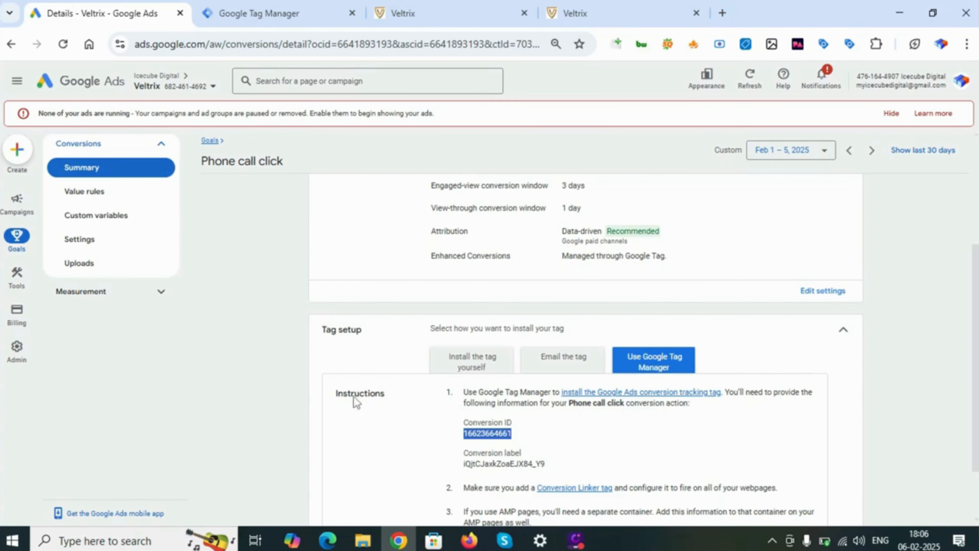
double_click(498, 464)
key(ctrl+c)
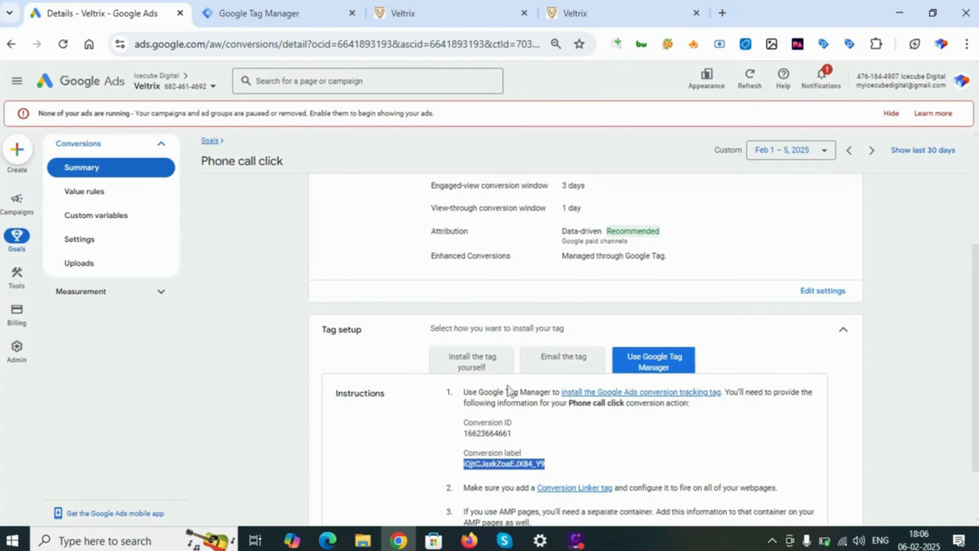
key(ctrl+Tab)
click(393, 341)
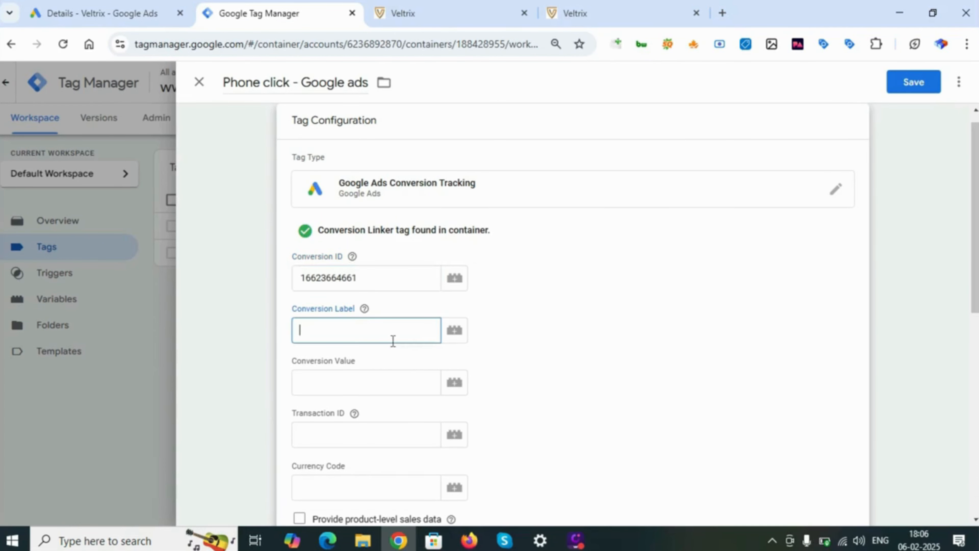
key(ctrl+v)
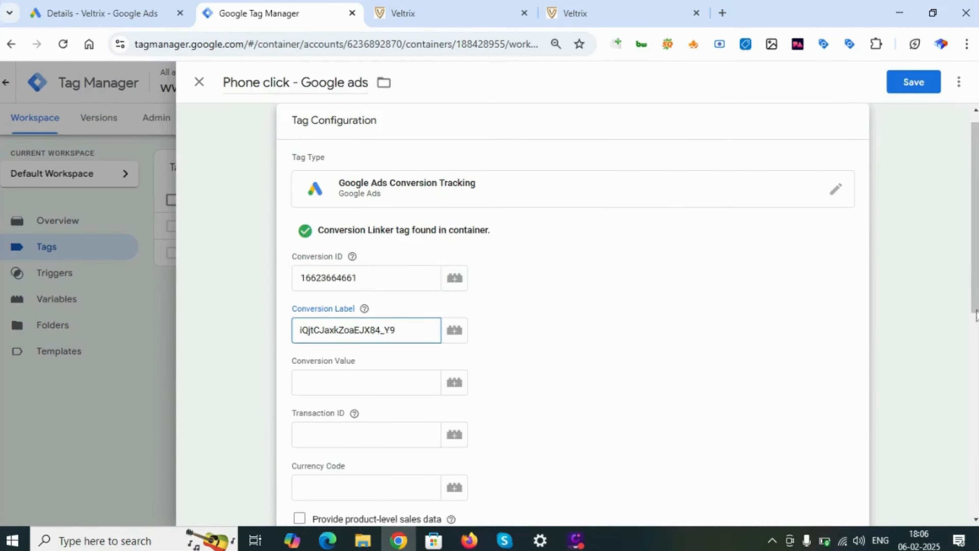
- Assign Phone Click Trigger as the firing trigger of the phone click tag
click(974, 439)
click(974, 440)
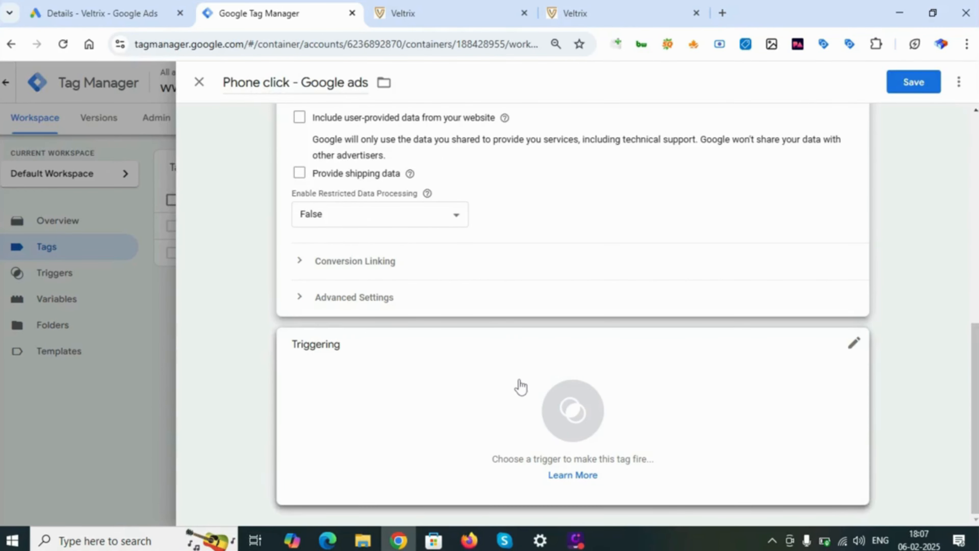
click(519, 386)
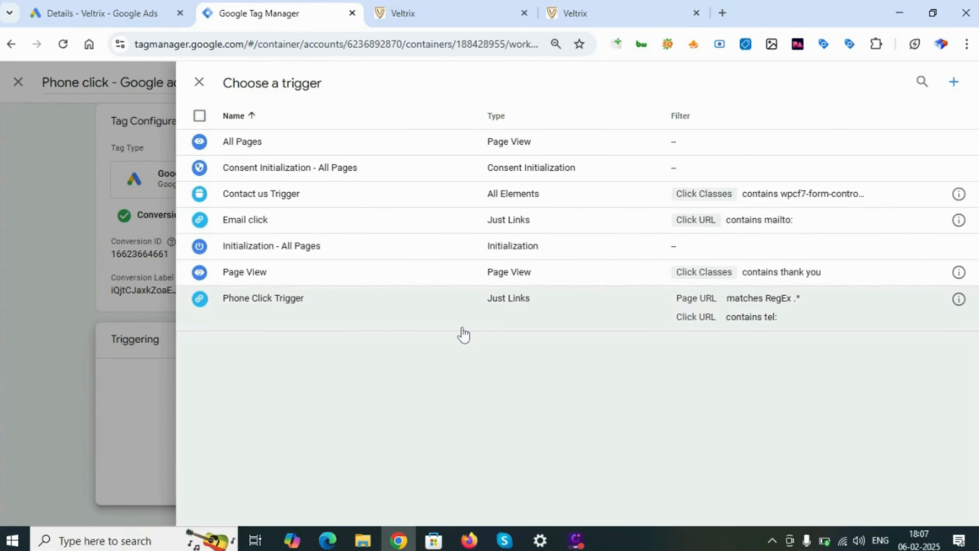
click(449, 322)
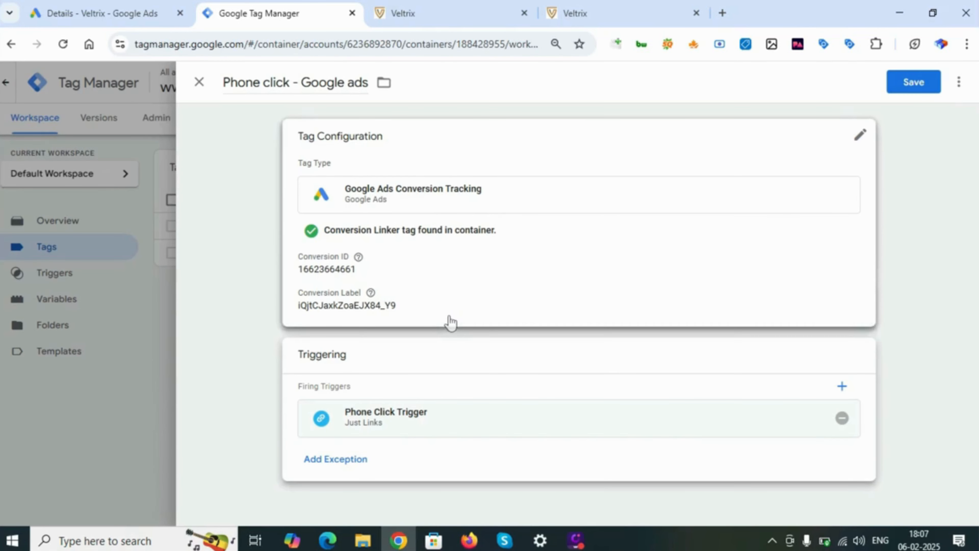
- Remove the Page URL matches RegEx condition from Phone Click Trigger, then save both the trigger and the phone click tag
click(733, 420)
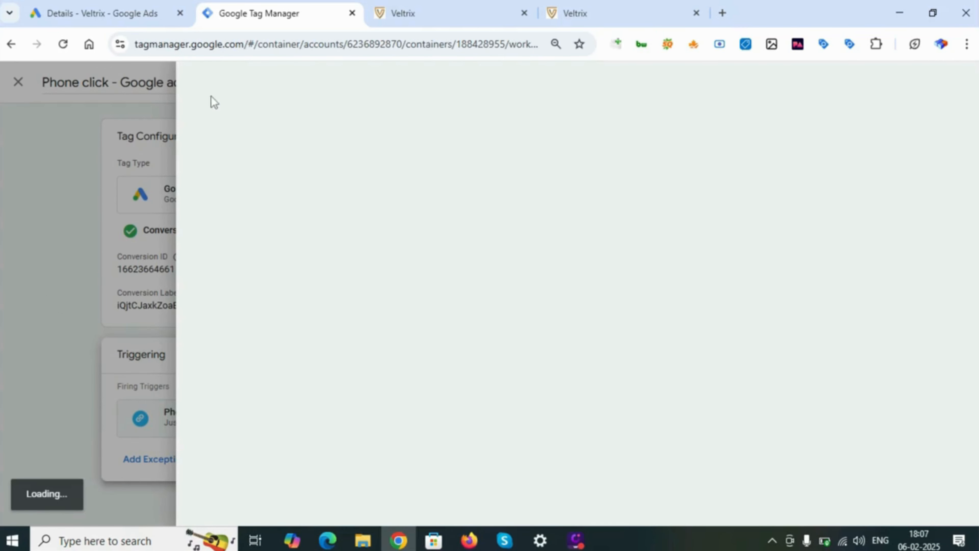
click(198, 82)
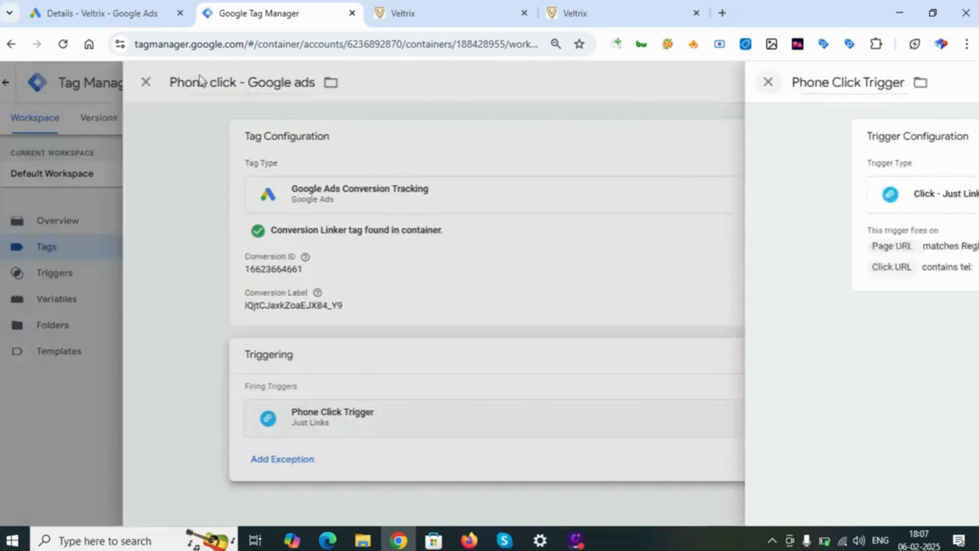
click(601, 432)
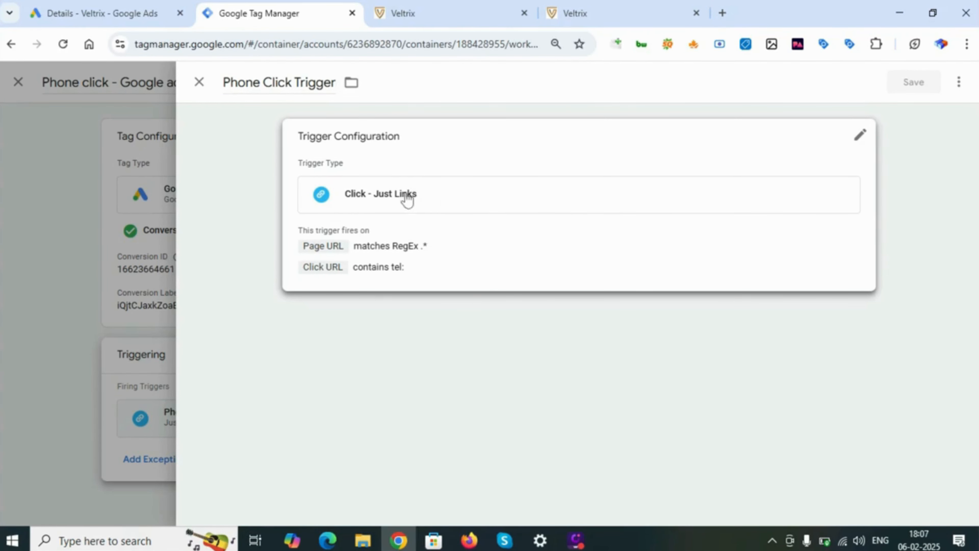
click(579, 204)
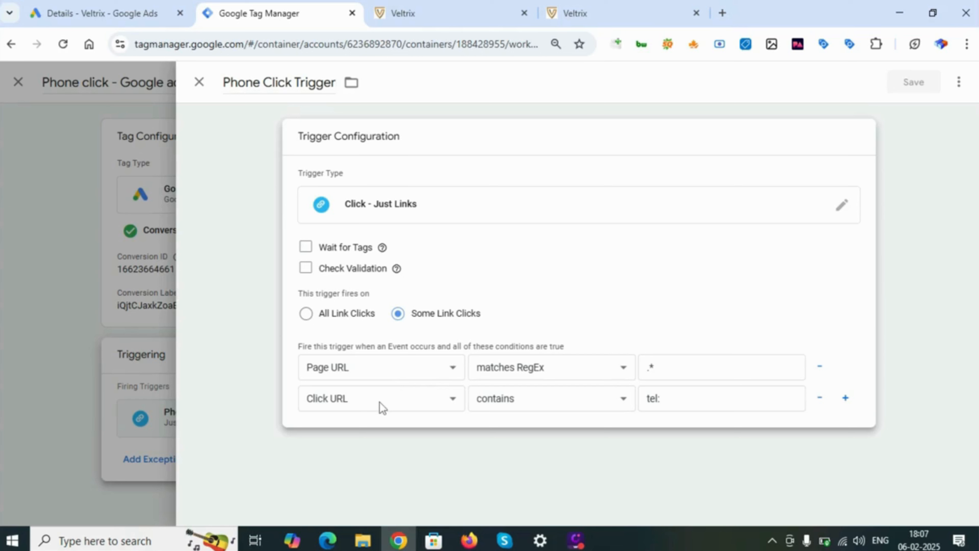
click(550, 404)
click(668, 403)
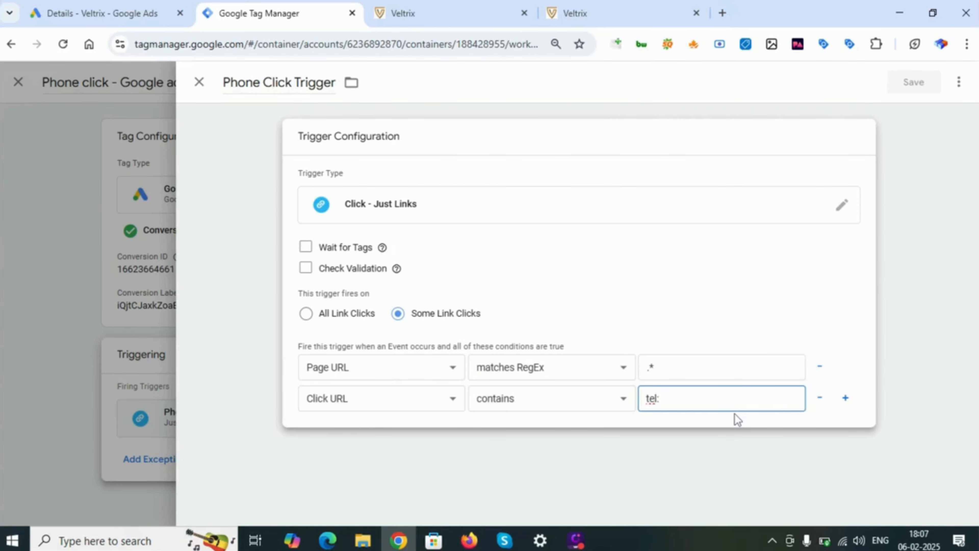
click(737, 418)
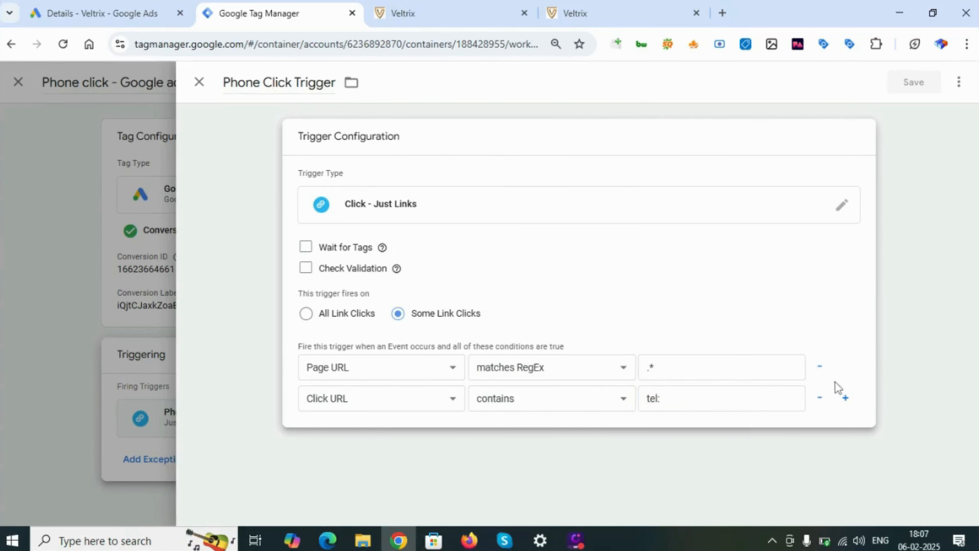
click(821, 367)
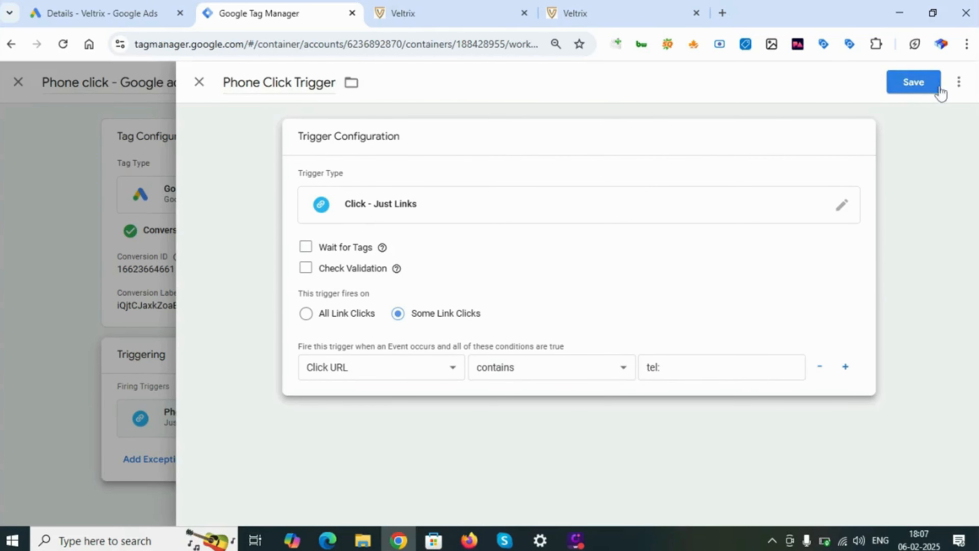
click(916, 85)
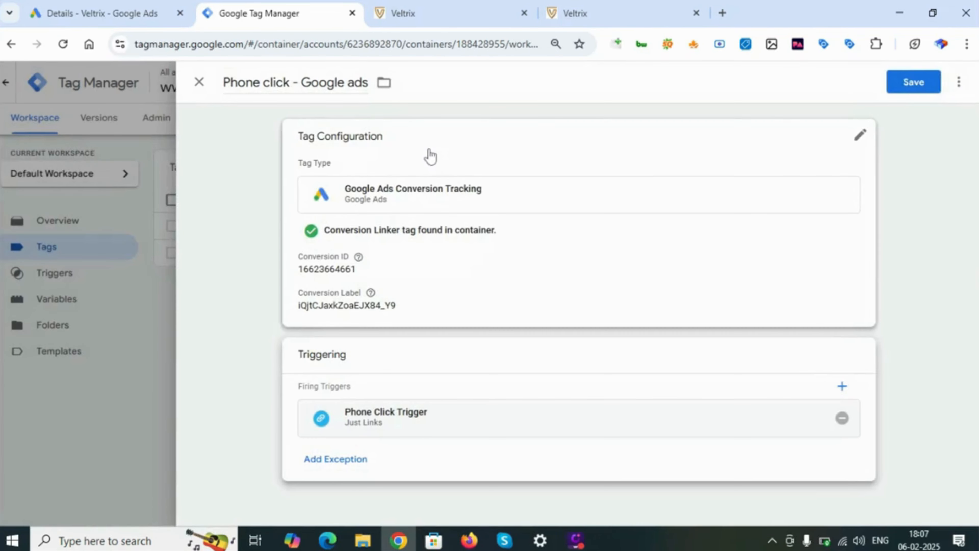
click(924, 83)
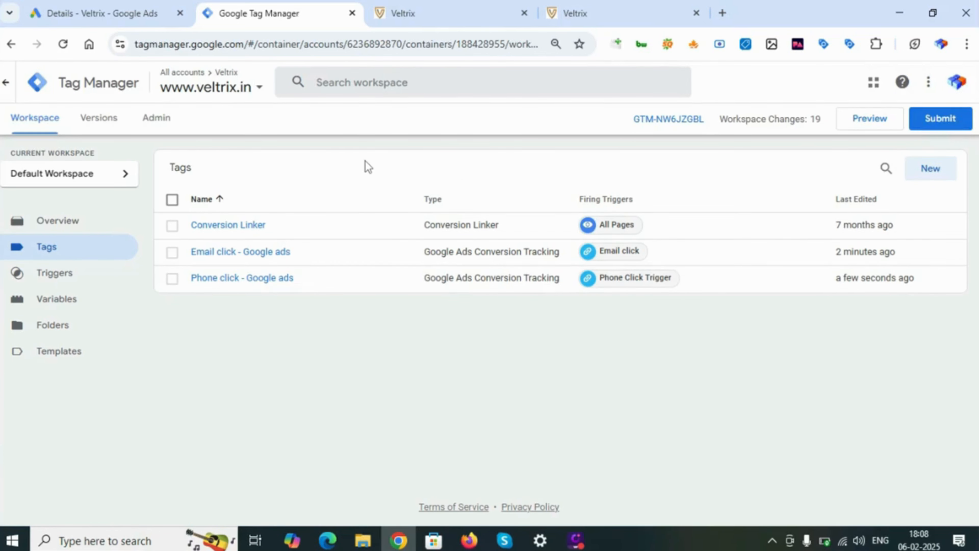
- Create a new tag and name it "Form Submit - Google ads"
click(930, 170)
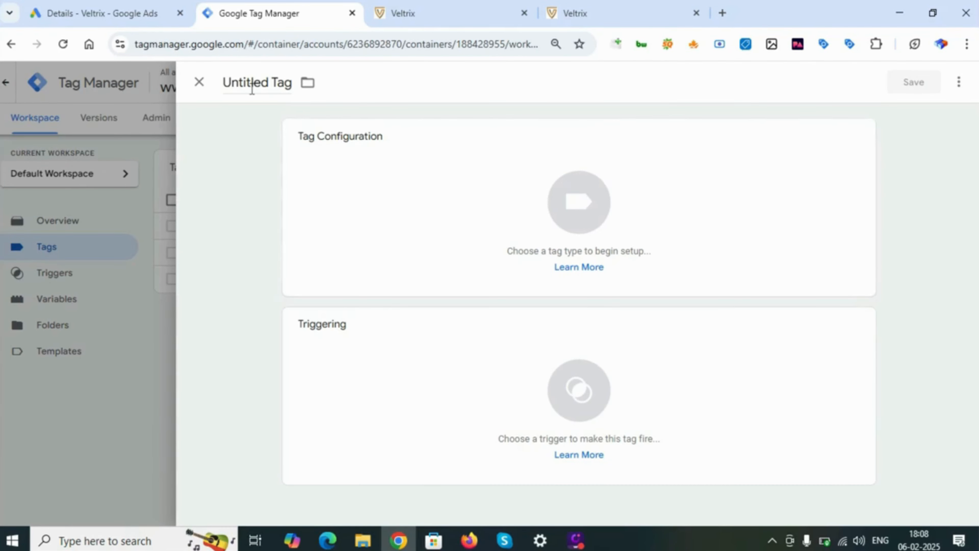
click(252, 88)
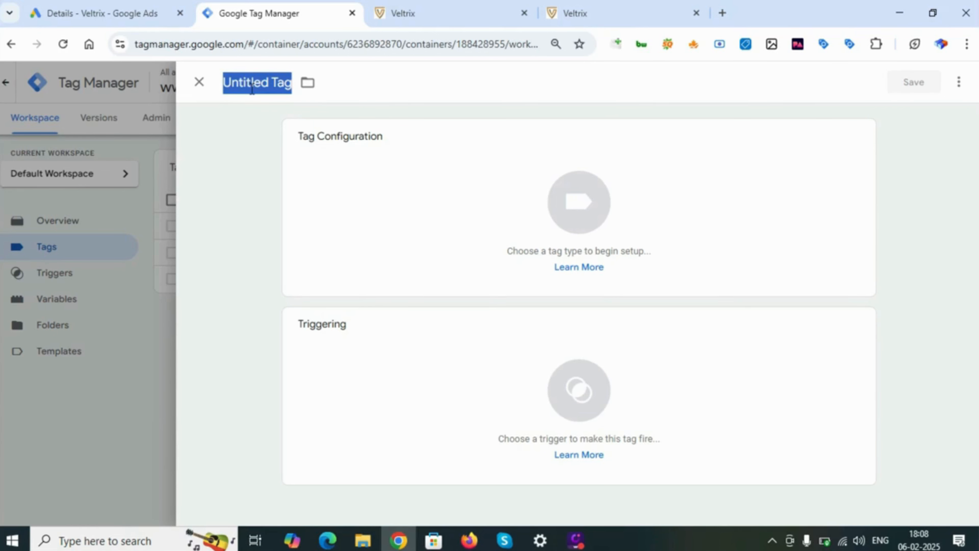
text(Form Submit)
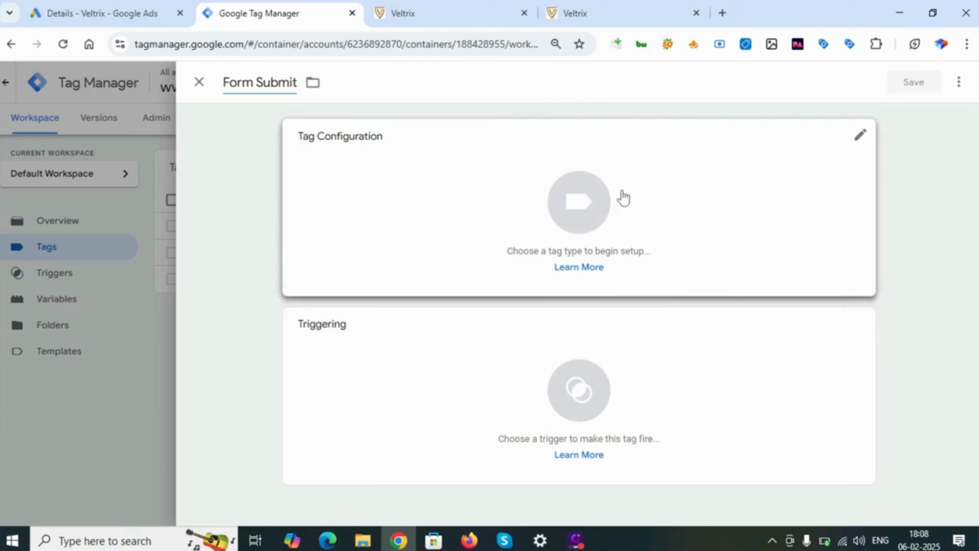
text( - Google ads)
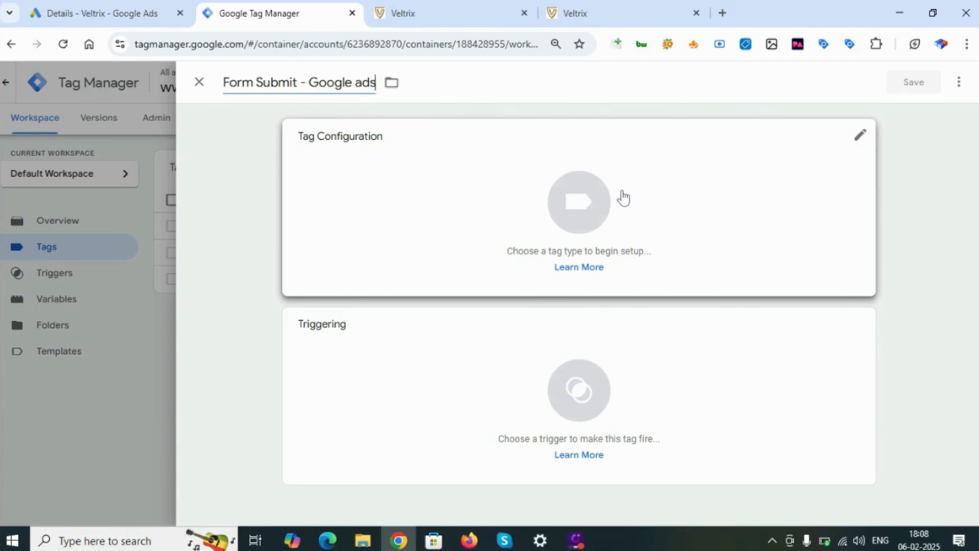
- Set the form submit tag's type to Google Ads Conversion Tracking and go to its Conversion ID field
click(655, 209)
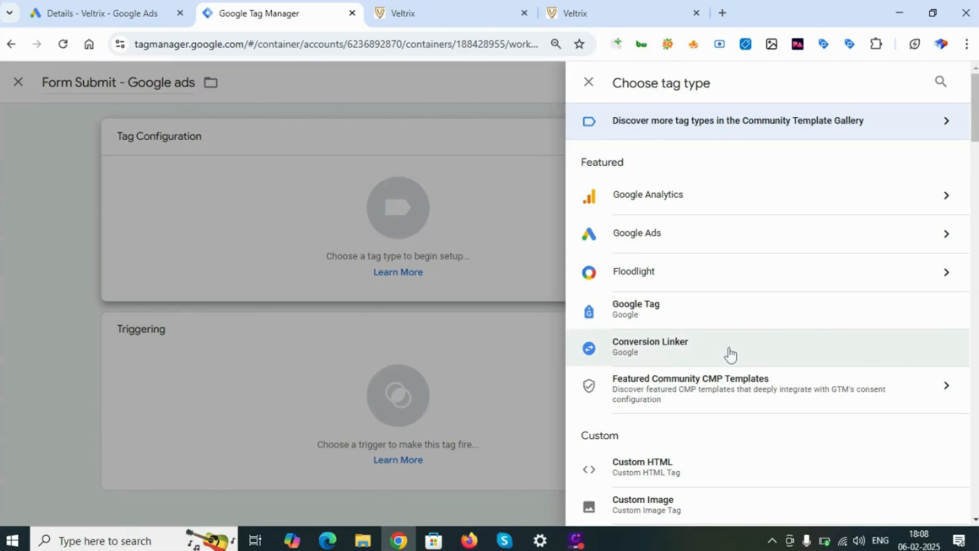
click(778, 254)
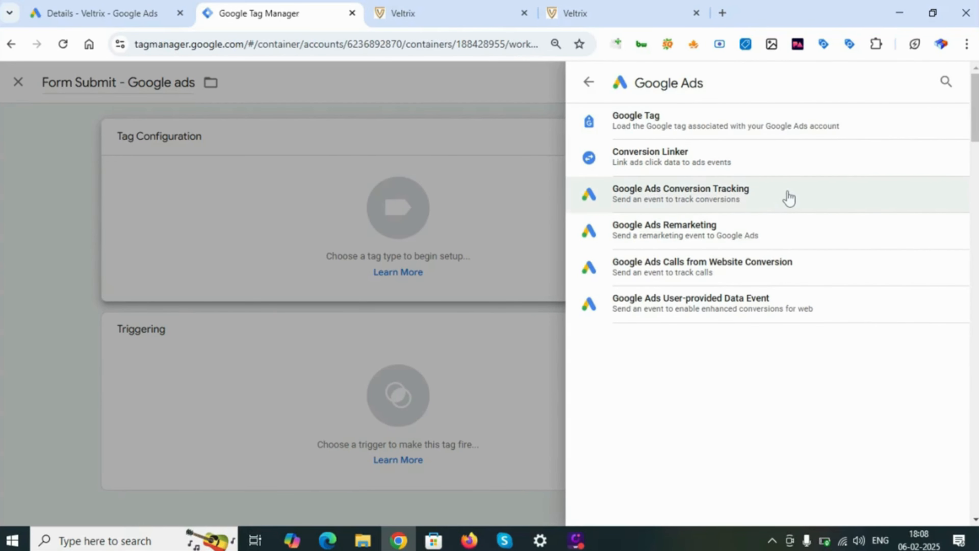
click(789, 198)
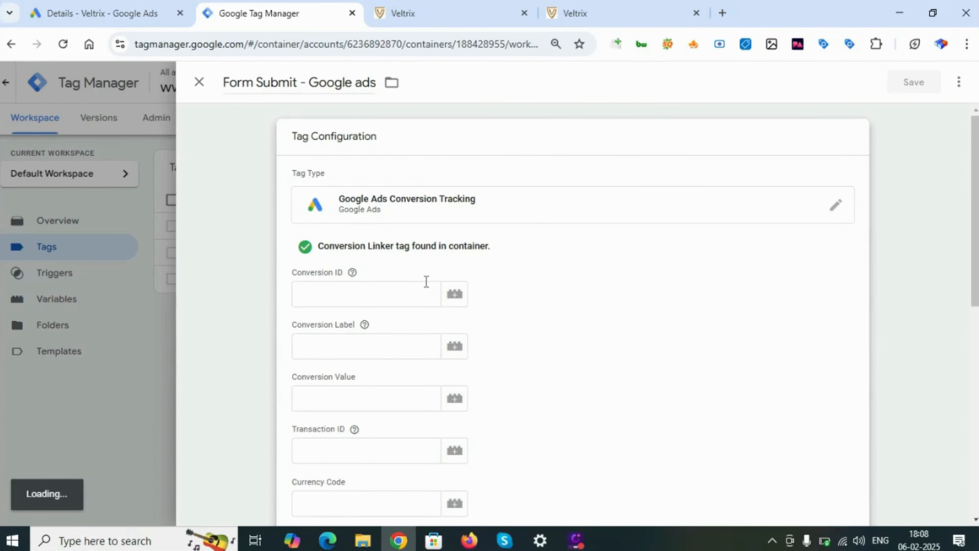
click(426, 285)
- Switch to Google Ads and open the details of the Contact form submission conversion action from the goals summary
click(111, 4)
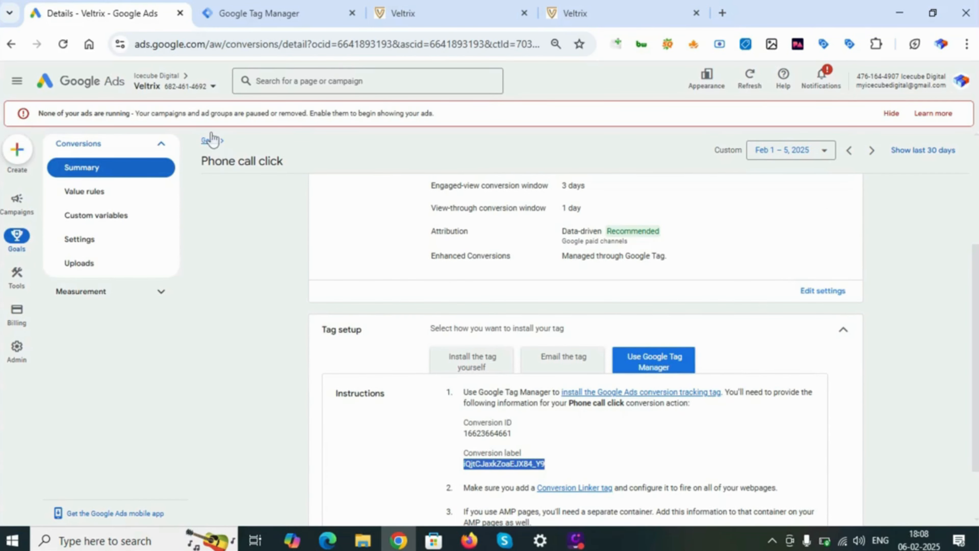
click(214, 139)
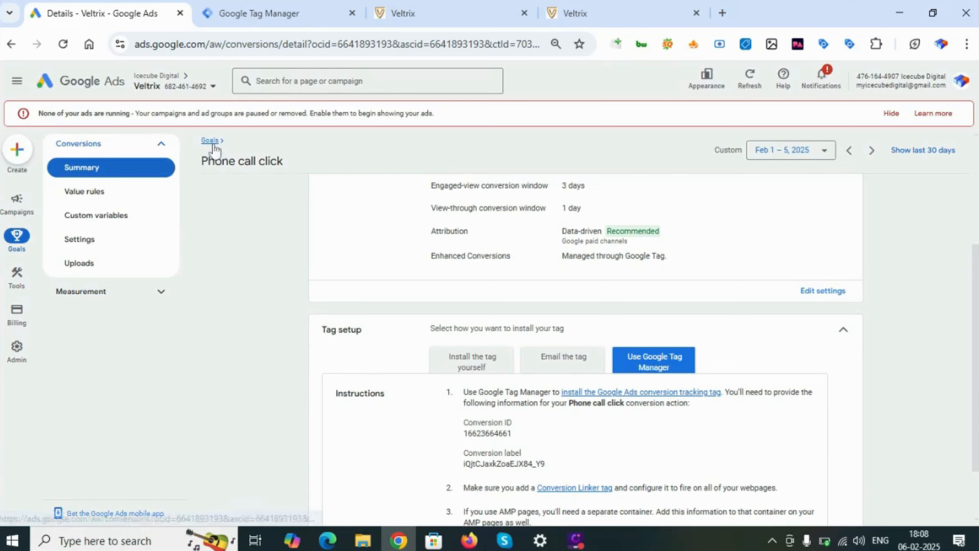
click(212, 142)
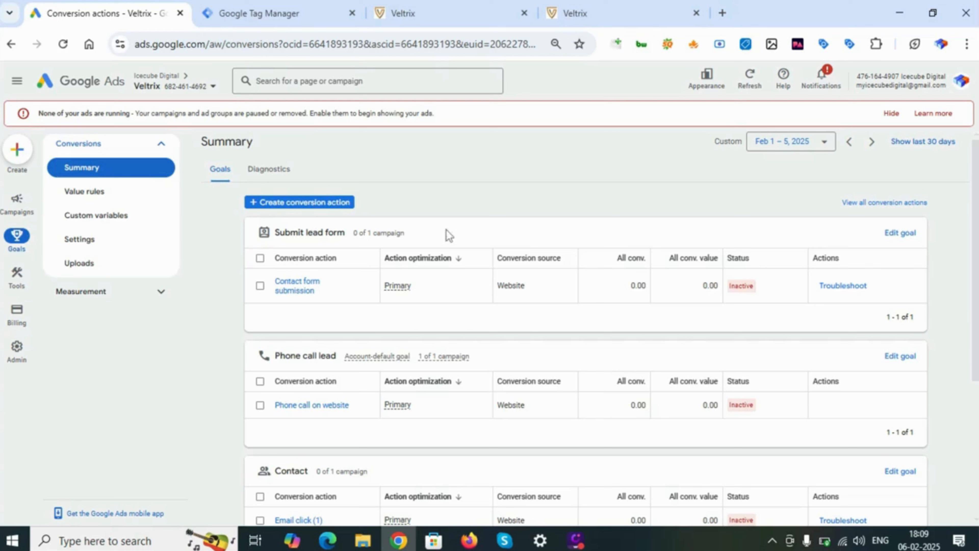
click(290, 289)
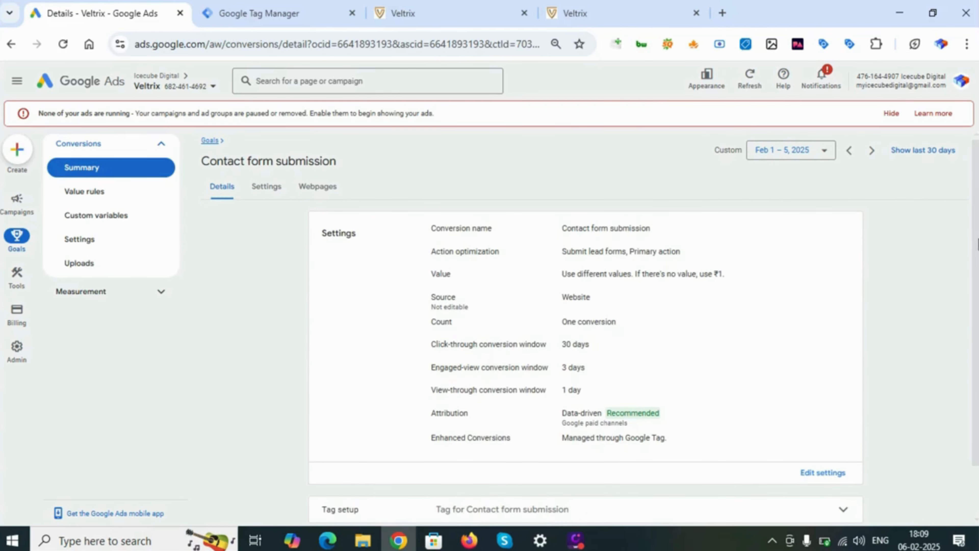
- Show the Google Tag Manager instructions in the Contact form submission tag setup, copy the conversion ID and return to the form submit tag
scroll(977, 244, down, 2)
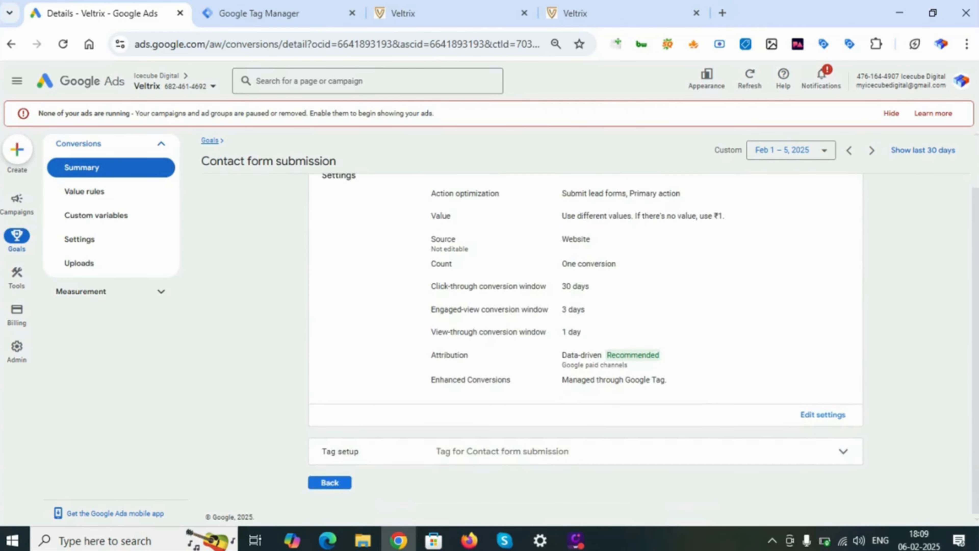
click(833, 446)
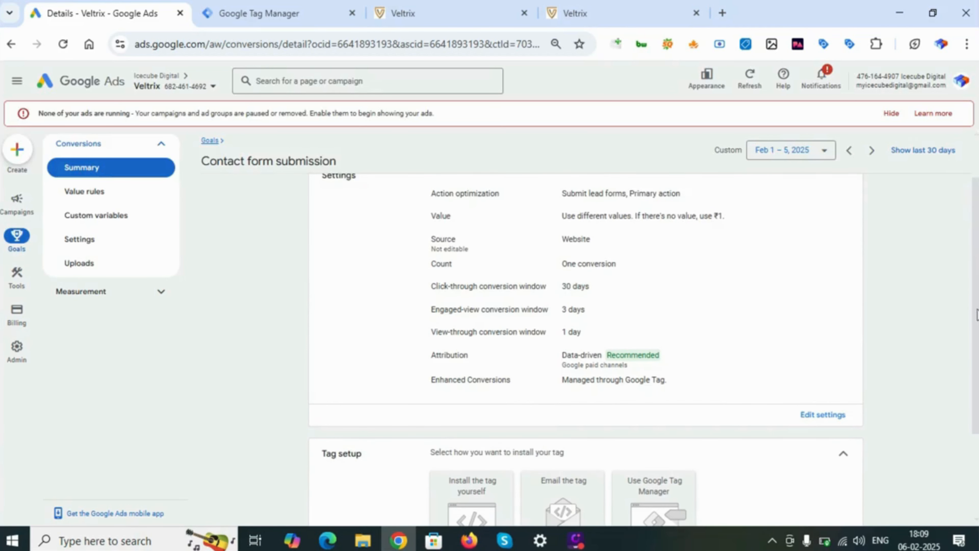
scroll(699, 396, down, 4)
click(659, 386)
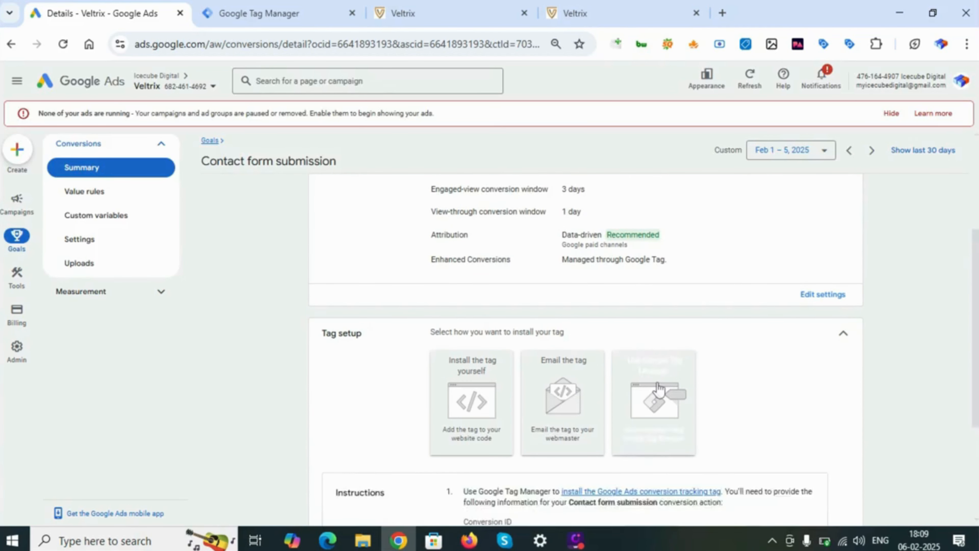
scroll(772, 349, down, 2)
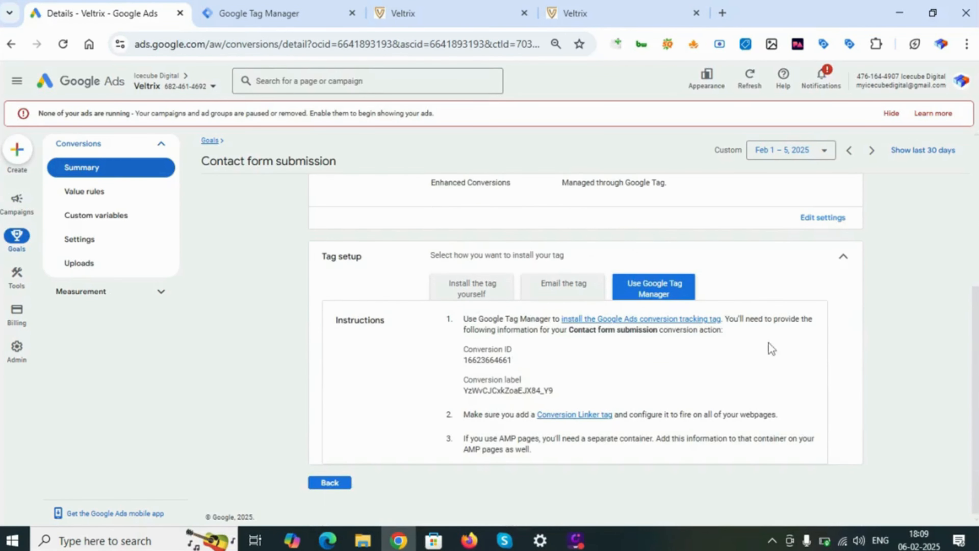
double_click(479, 360)
key(ctrl+c)
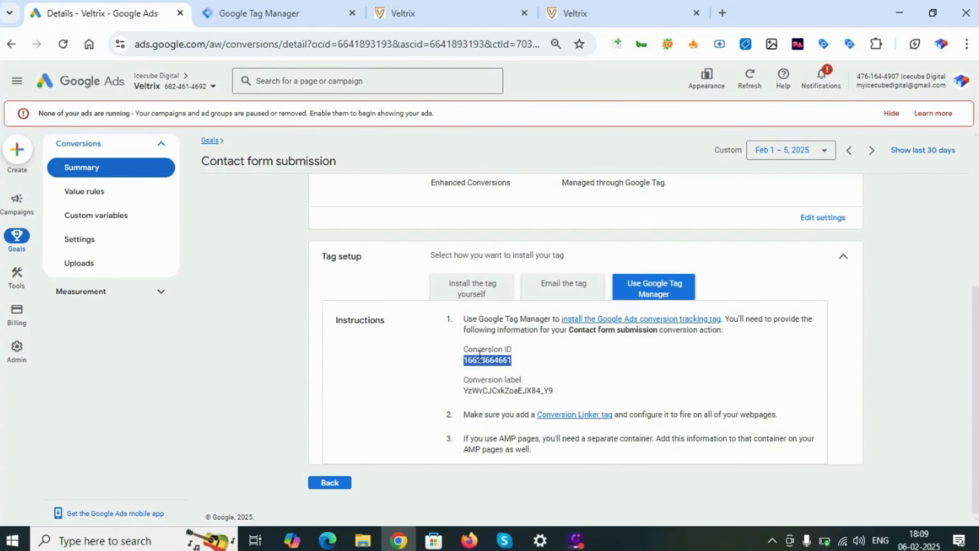
key(ctrl+Tab)
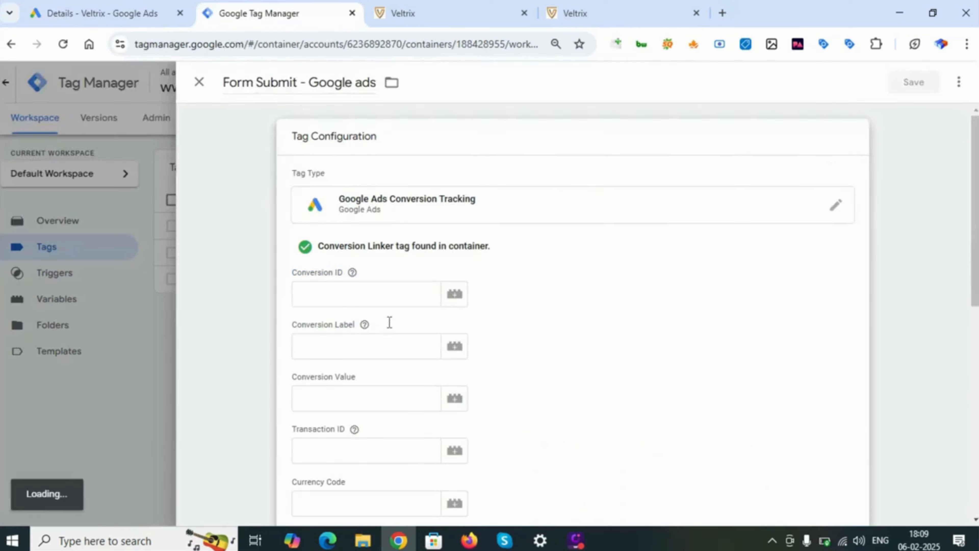
- Paste the Conversion ID into the form submit tag and fill in its Conversion Label copied from the Contact form submission setup in Google Ads
click(326, 288)
key(ctrl+v)
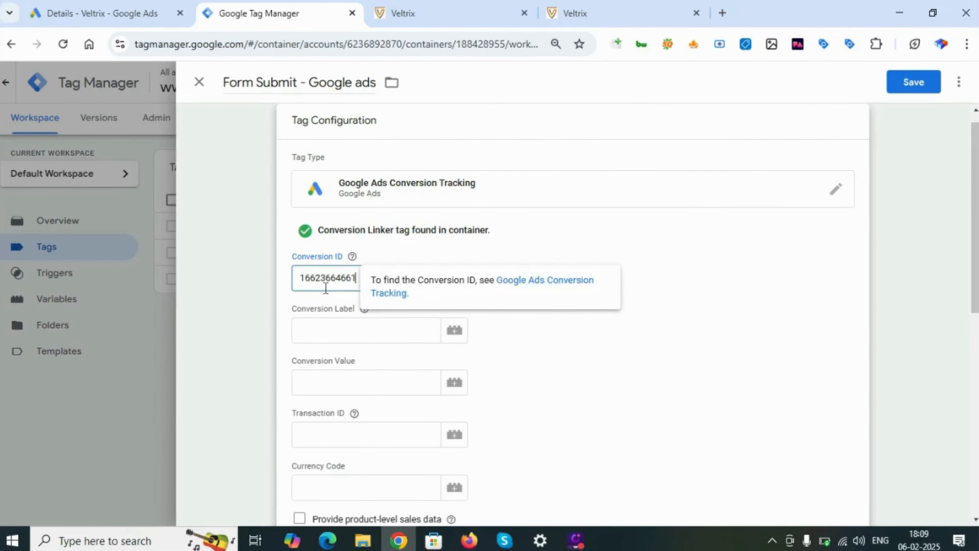
click(326, 333)
click(128, 5)
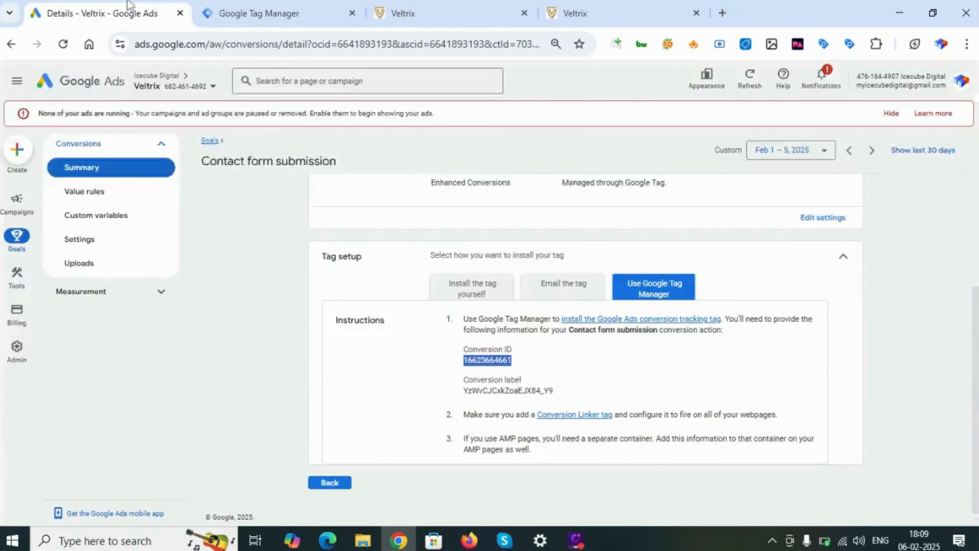
double_click(498, 391)
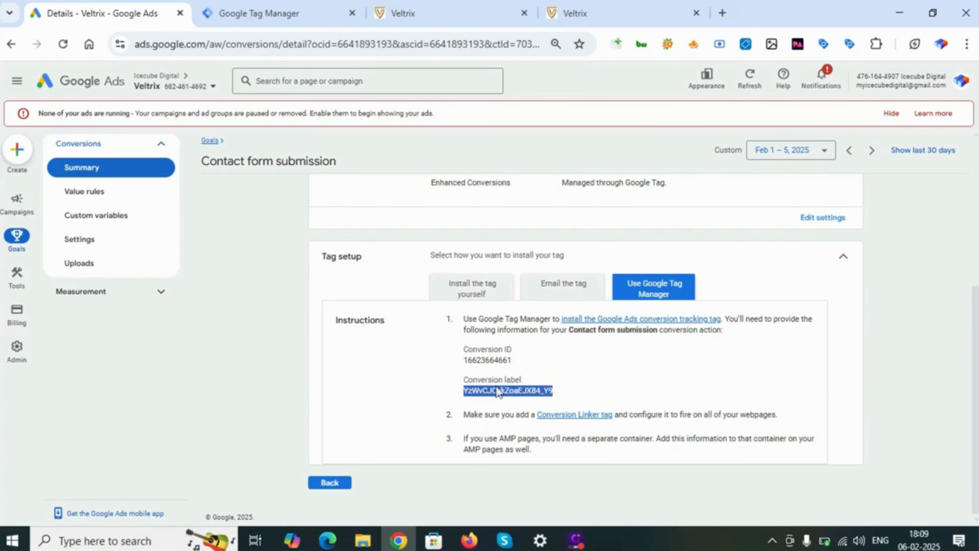
key(ctrl+c)
key(ctrl+Tab)
key(ctrl+v)
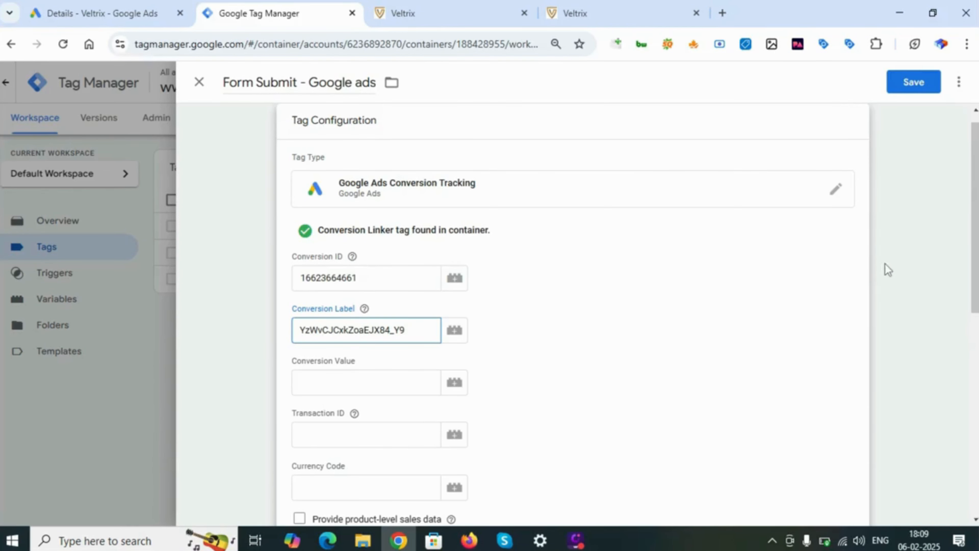
- Add the existing Page View trigger as the firing trigger of the form submit tag
drag(975, 249, 975, 408)
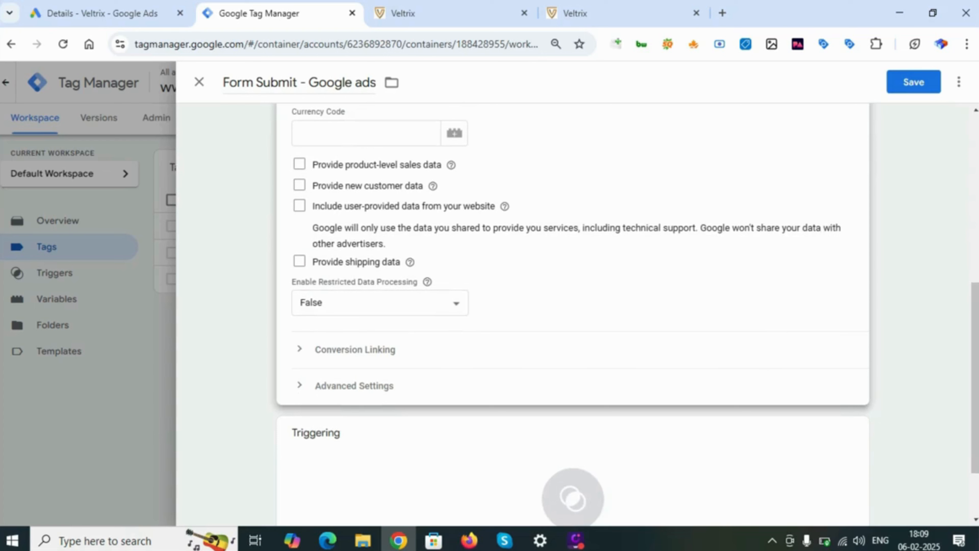
click(663, 470)
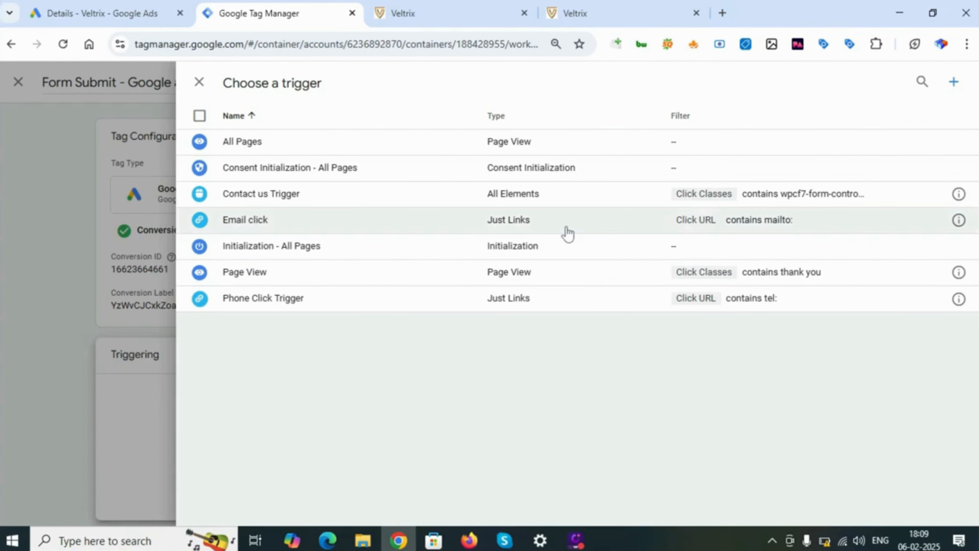
click(380, 272)
- Edit the attached Page View trigger so that it fires on page views where Page URL contains "thank-you"
click(485, 418)
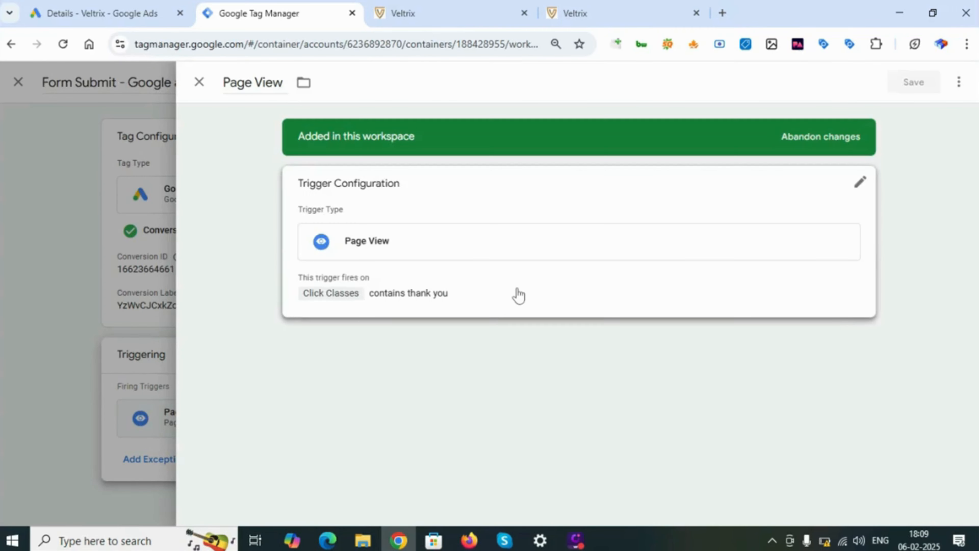
click(862, 184)
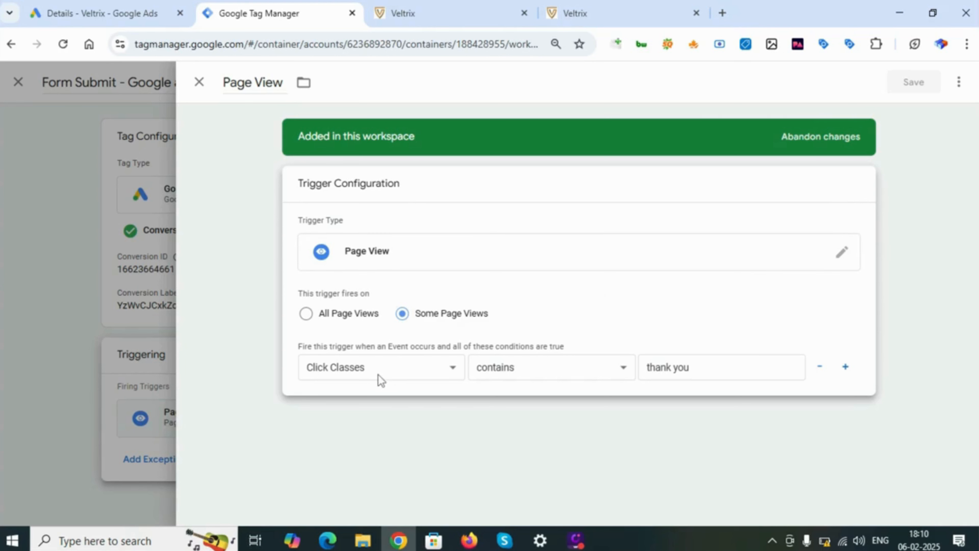
click(386, 373)
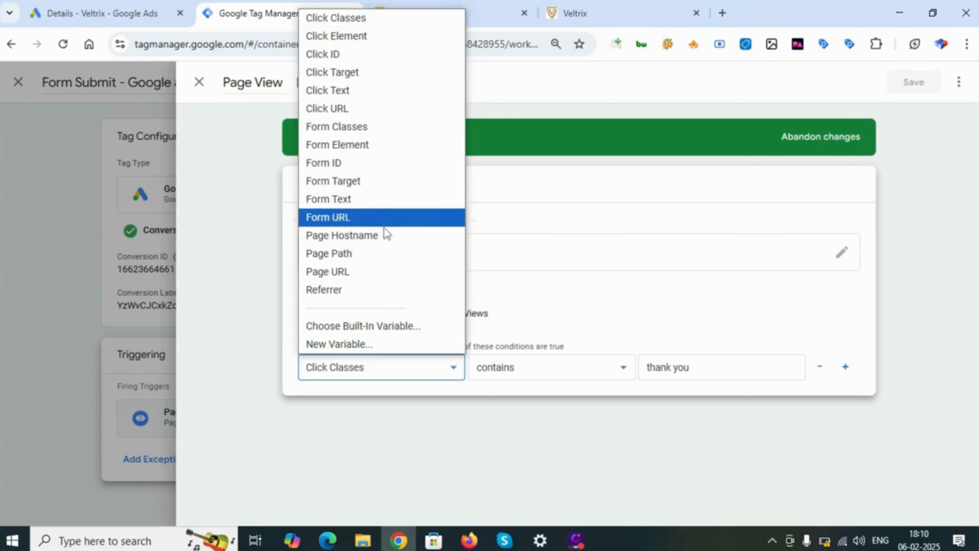
click(375, 273)
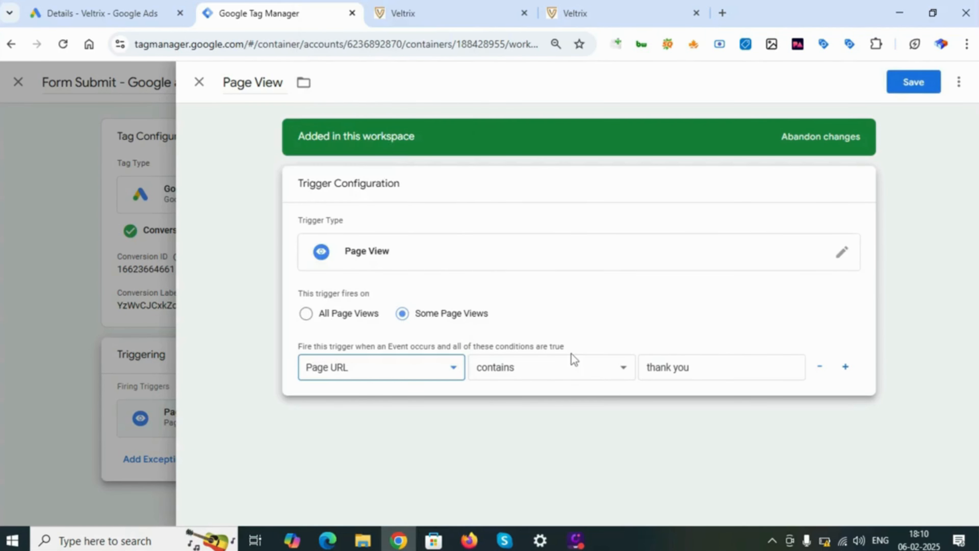
click(583, 371)
click(696, 355)
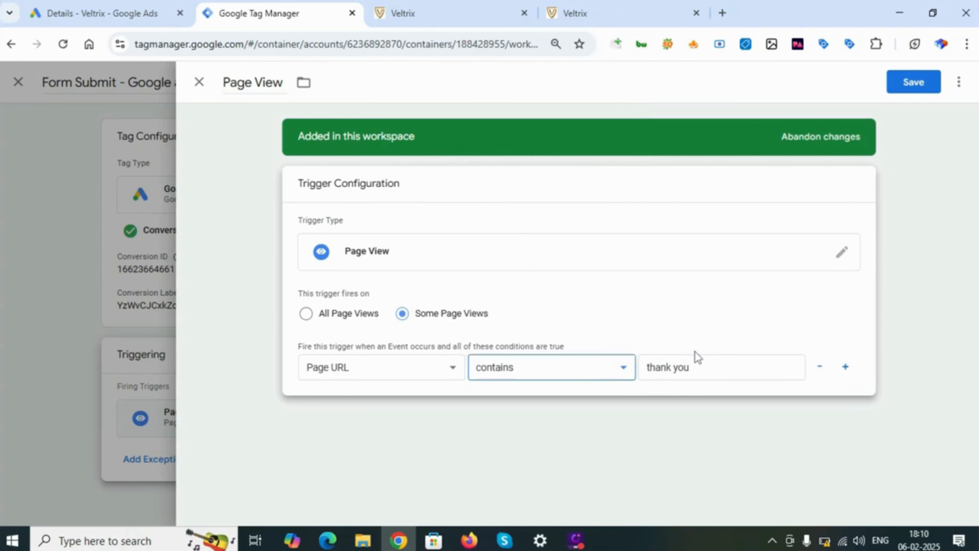
click(721, 371)
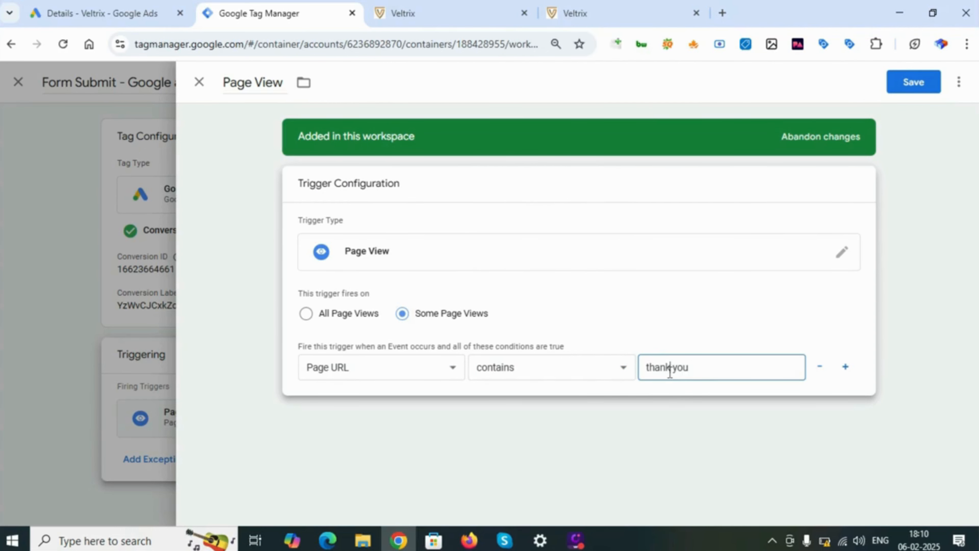
text(-)
click(724, 341)
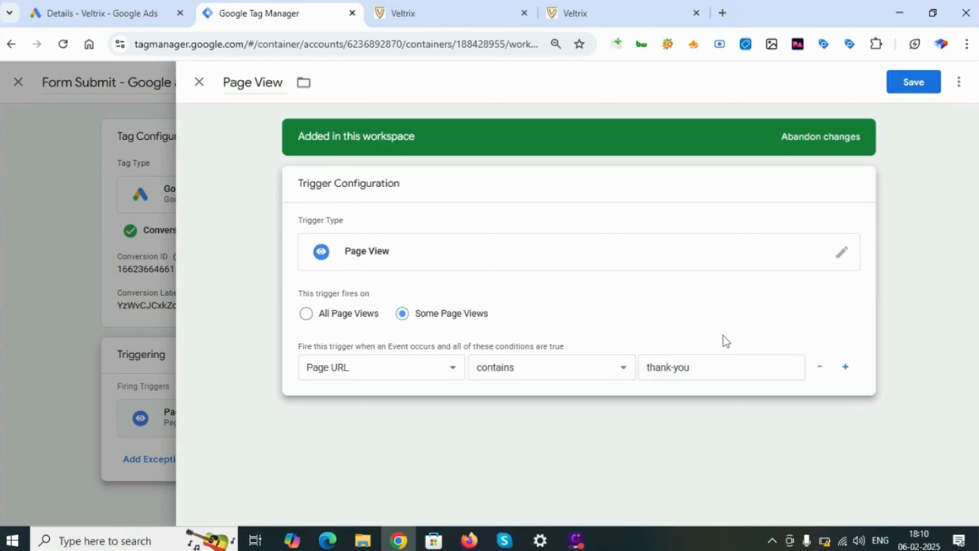
click(696, 366)
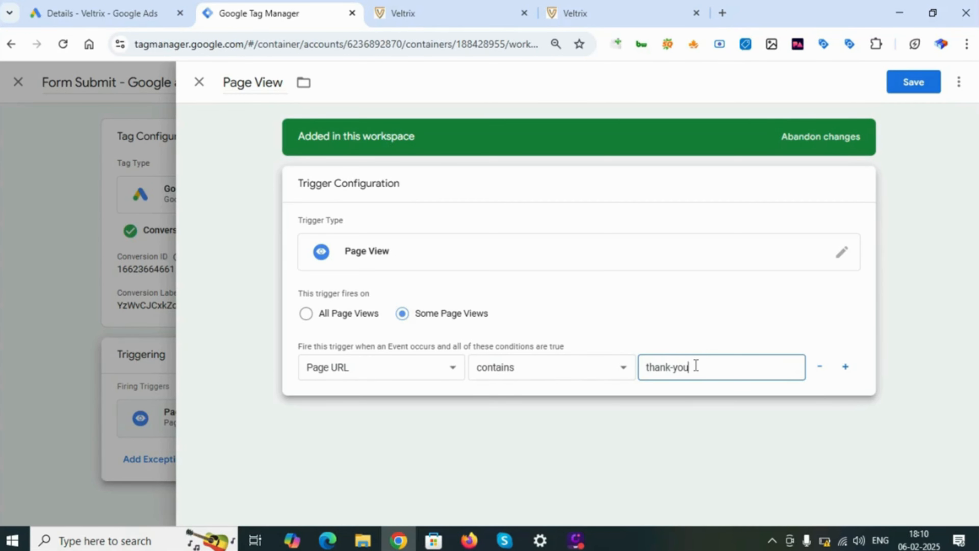
key(shift+Left)
key(shift+Left)
key(shift+Left)
key(shift+Left)
key(shift+Left)
key(shift+Left)
key(shift+Left)
key(shift+Left)
key(shift+Left)
key(Left)
- Save the edited Page View trigger and the "Form Submit - Google ads" tag
click(913, 85)
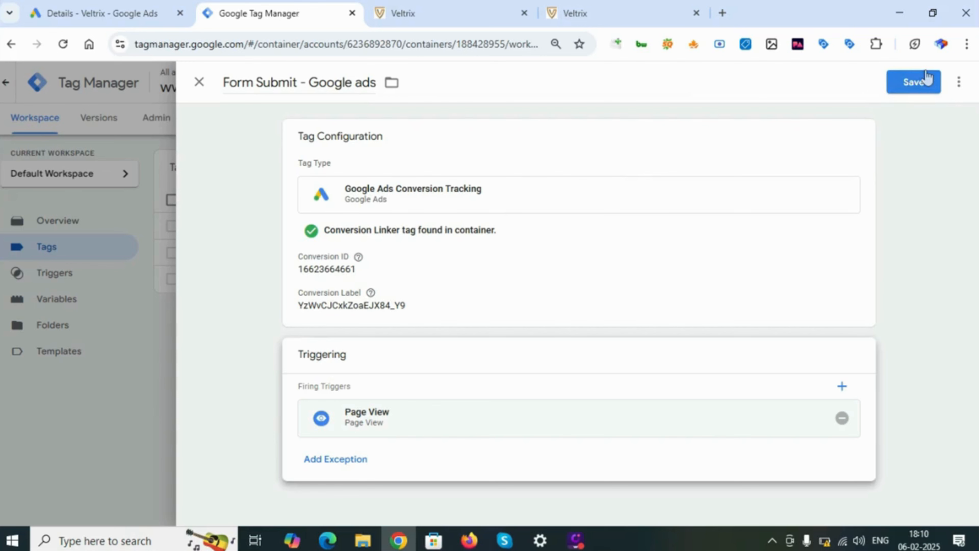
click(923, 81)
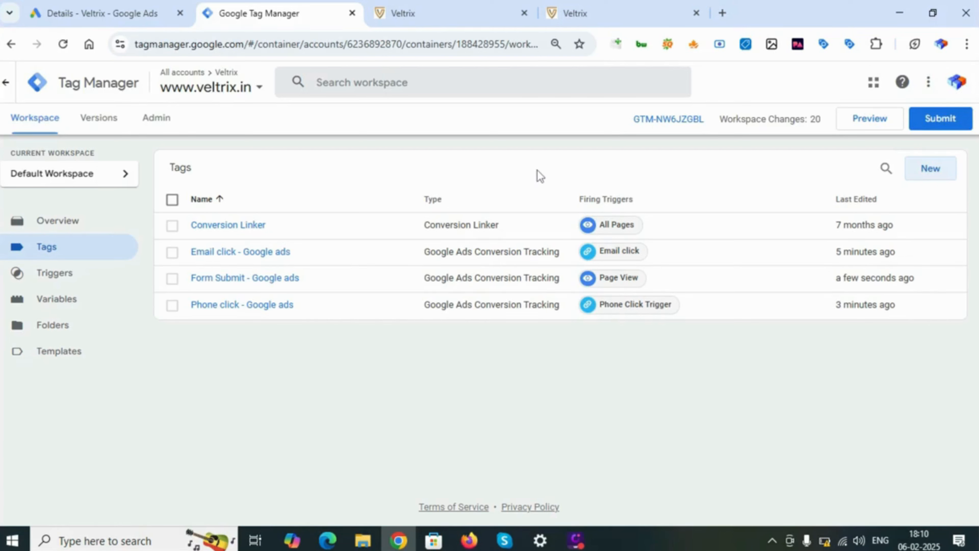
- Create a new tag and name it "Phone call on website"
click(933, 168)
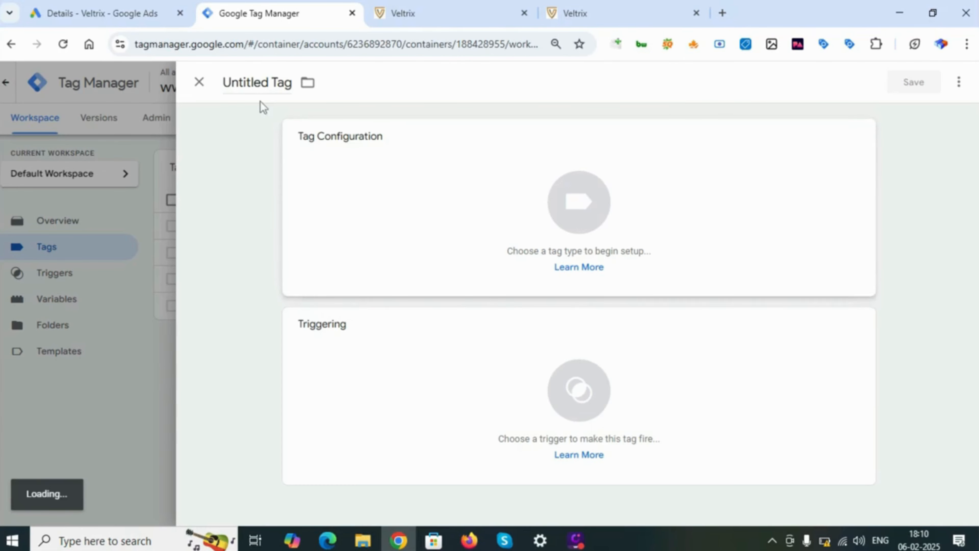
triple_click(256, 83)
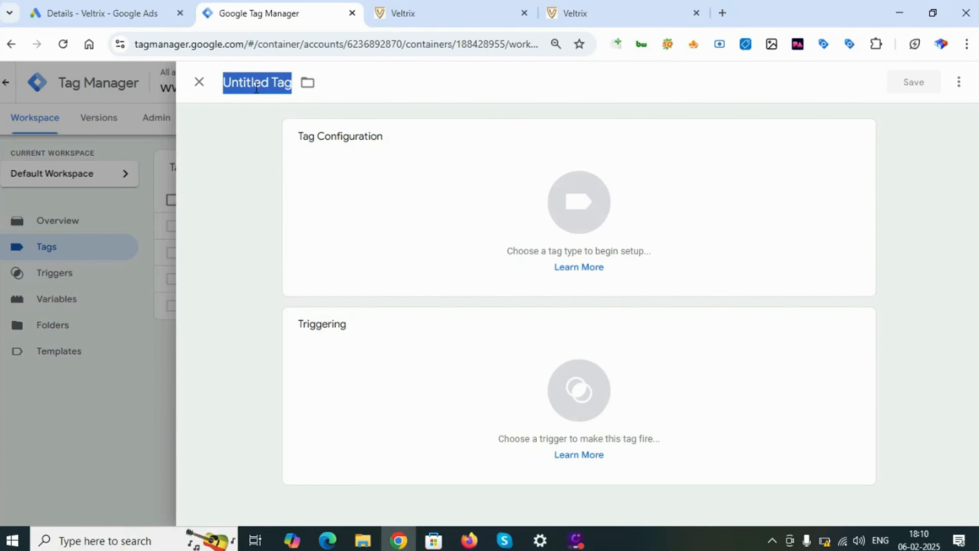
text(Phone call on webs)
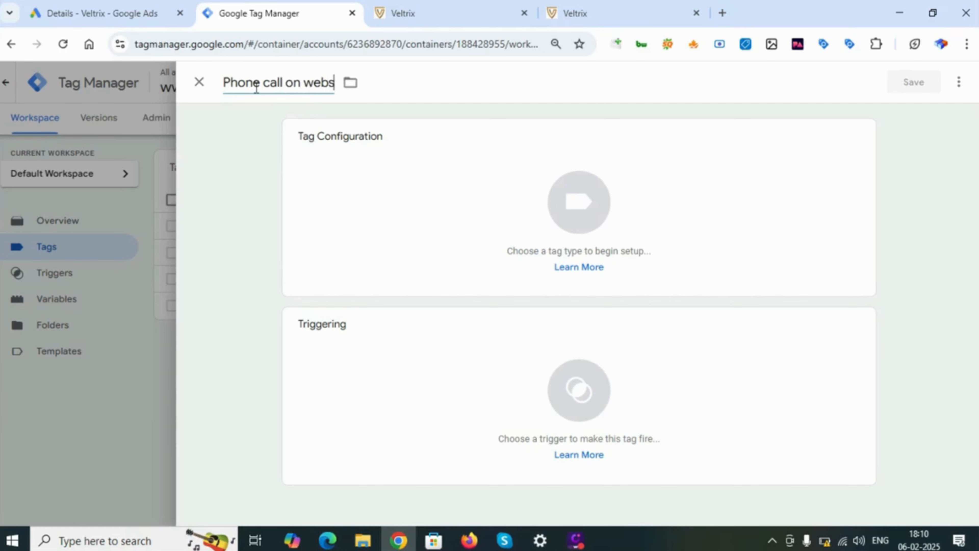
text(ite)
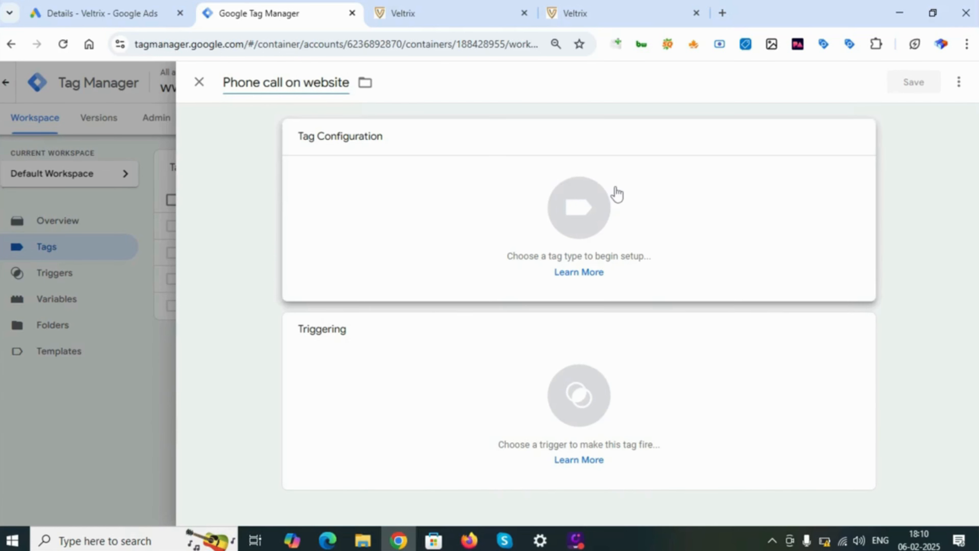
- Search the tag types for "google ads" and set the phone call tag's type to Google Ads Calls from Website Conversion
click(617, 194)
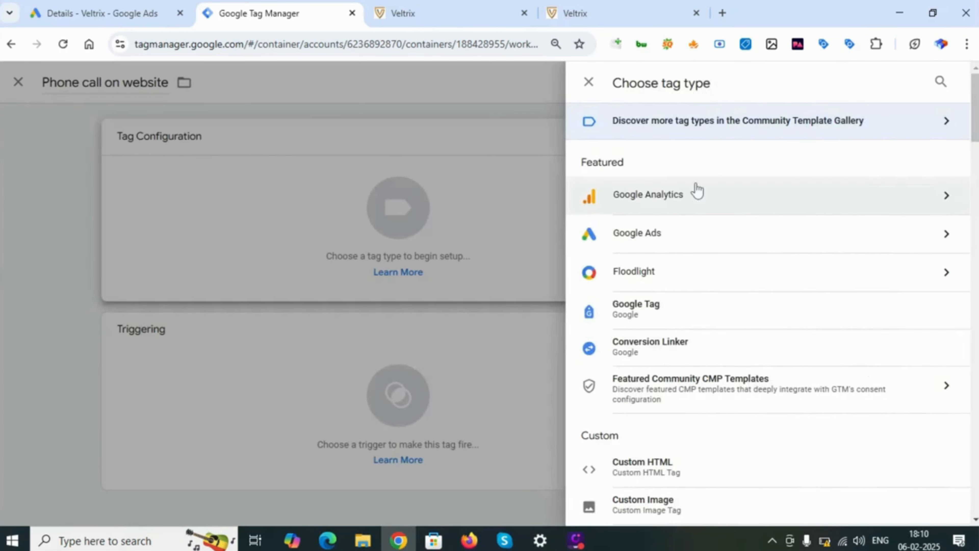
click(942, 82)
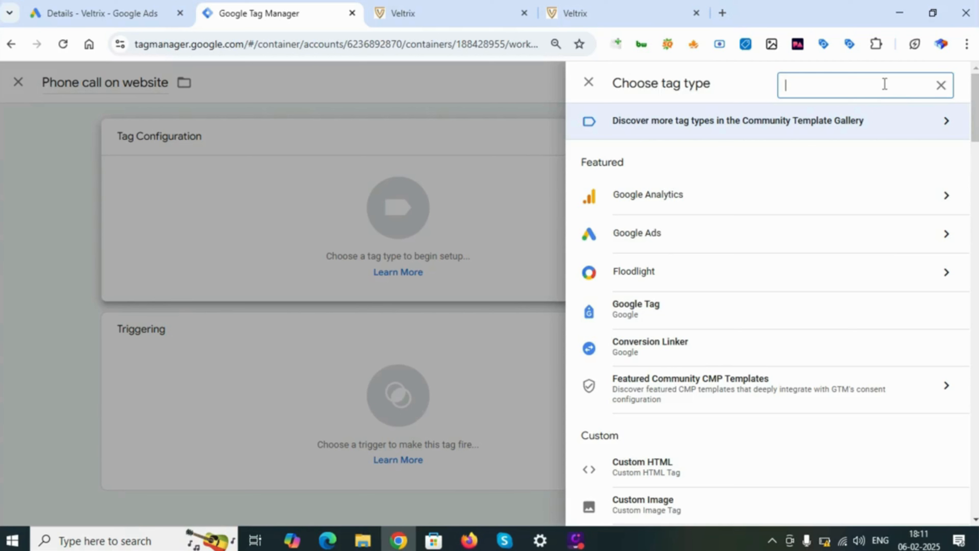
text(google ads)
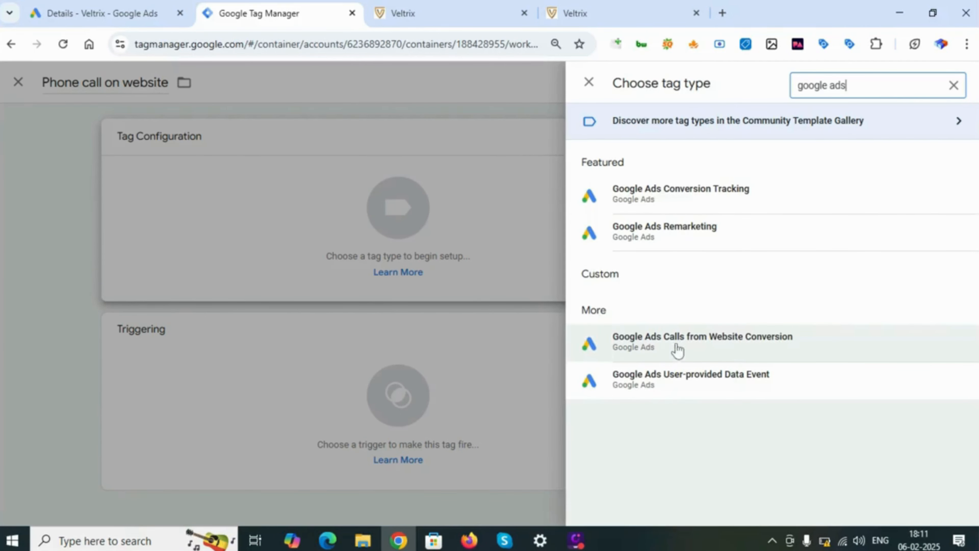
click(779, 344)
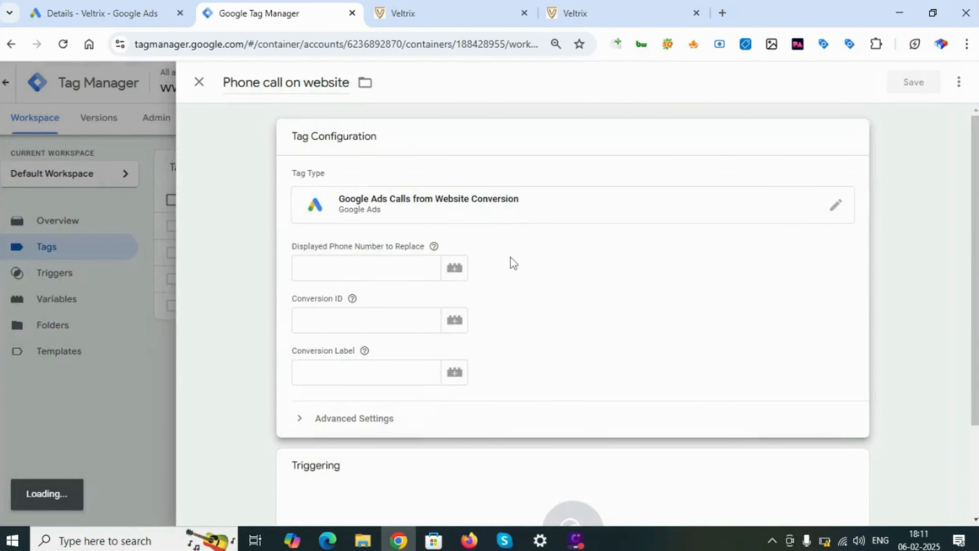
- Fill in the tag's Displayed Phone Number to Replace with the phone number copied from the Veltrix contact page
click(376, 276)
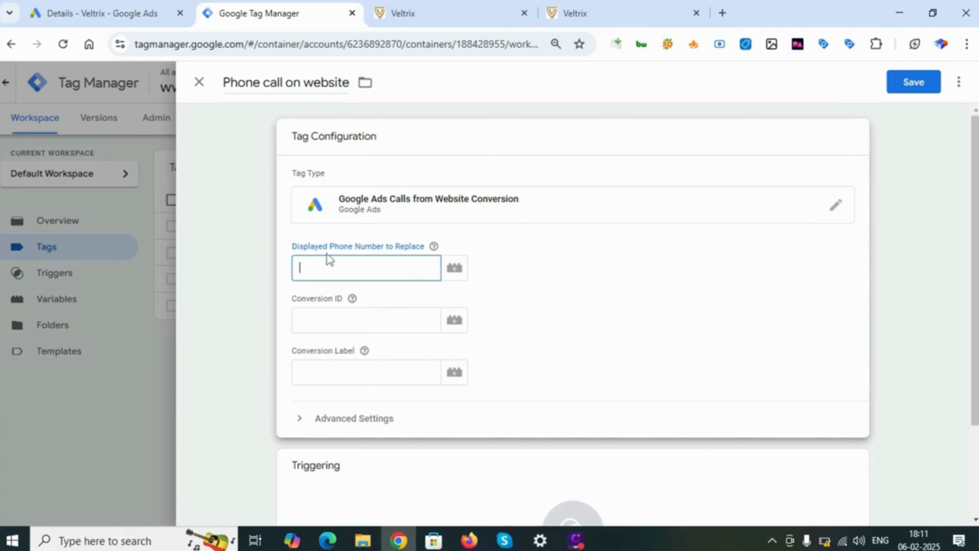
click(513, 5)
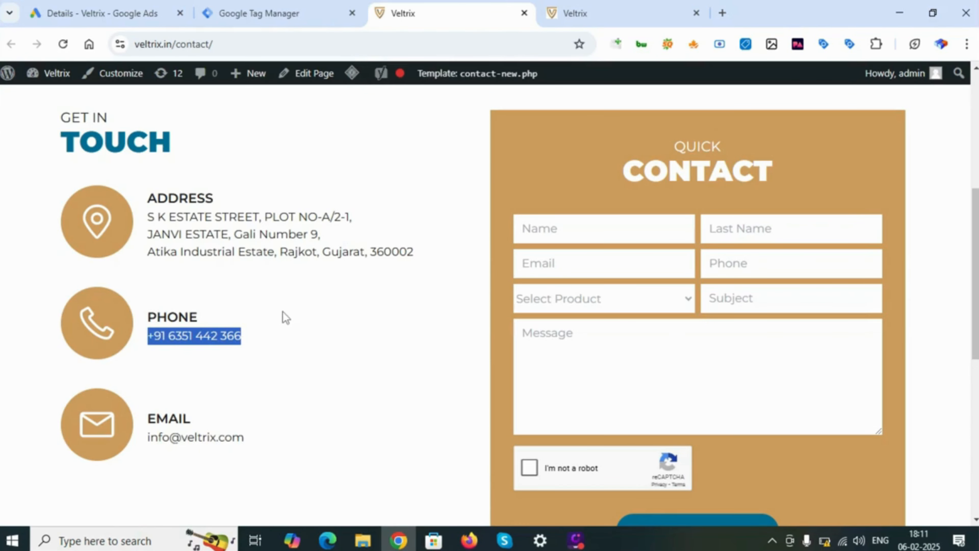
click(289, 7)
key(ctrl+v)
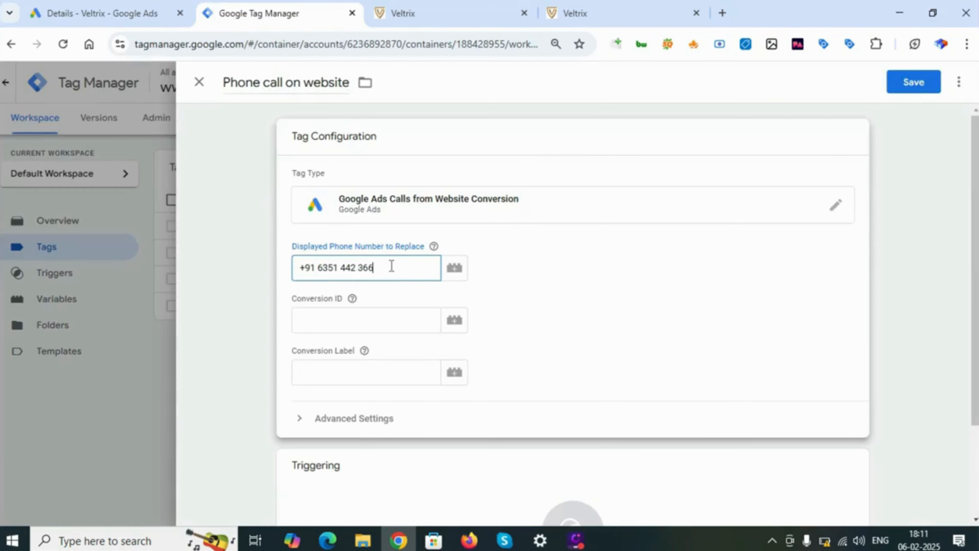
- Go to the tag's Conversion ID field, switch to Google Ads and open the Phone call on website conversion action's details from the goals summary
click(369, 326)
click(127, 5)
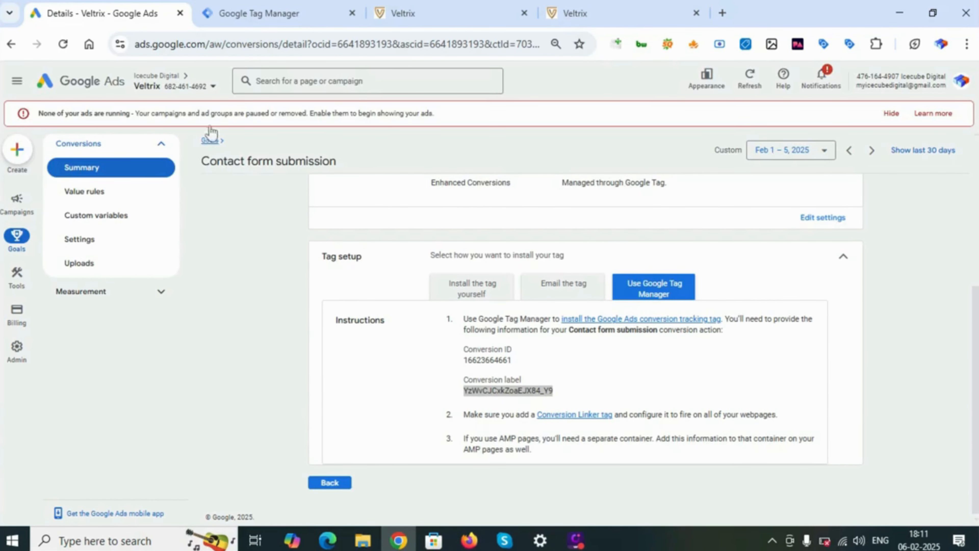
click(209, 141)
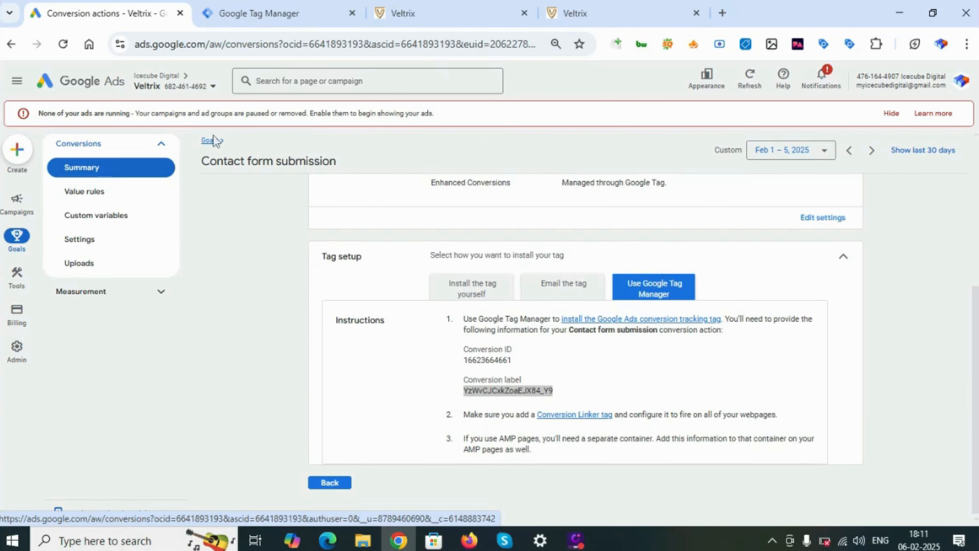
click(213, 140)
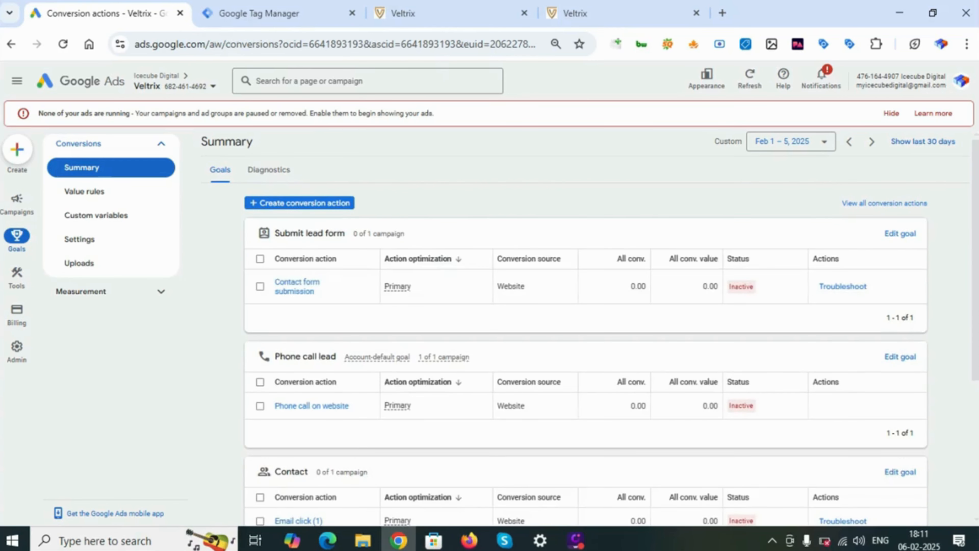
scroll(586, 339, down, 5)
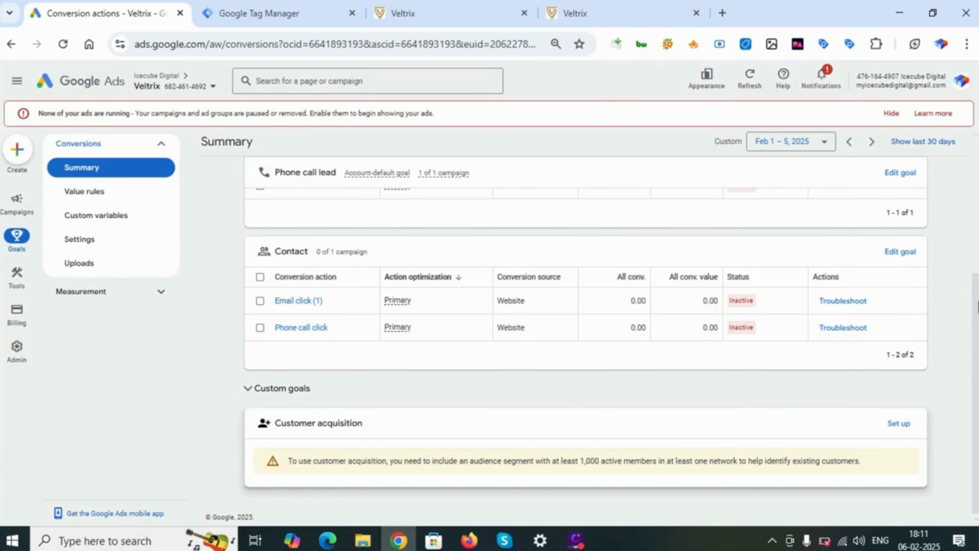
scroll(975, 255, up, 3)
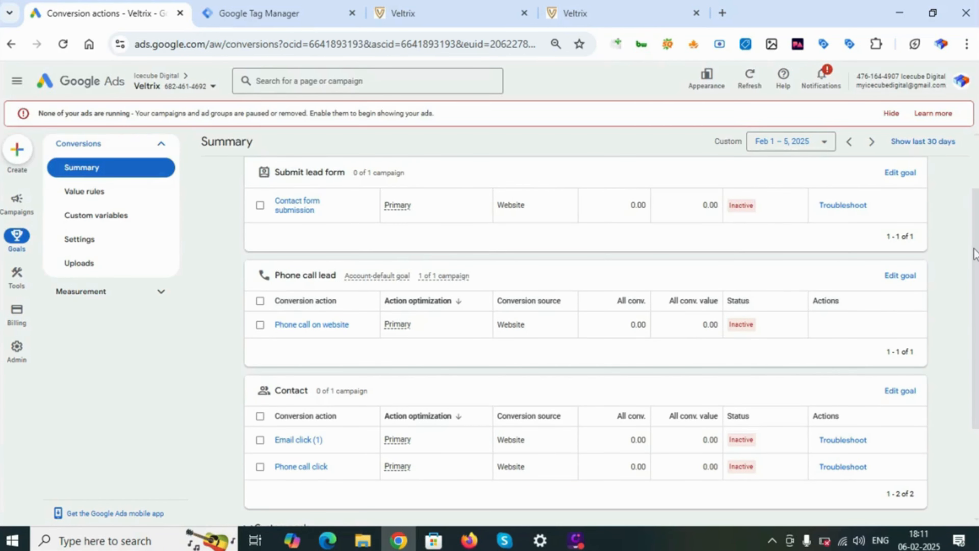
scroll(976, 255, up, 2)
scroll(975, 255, down, 2)
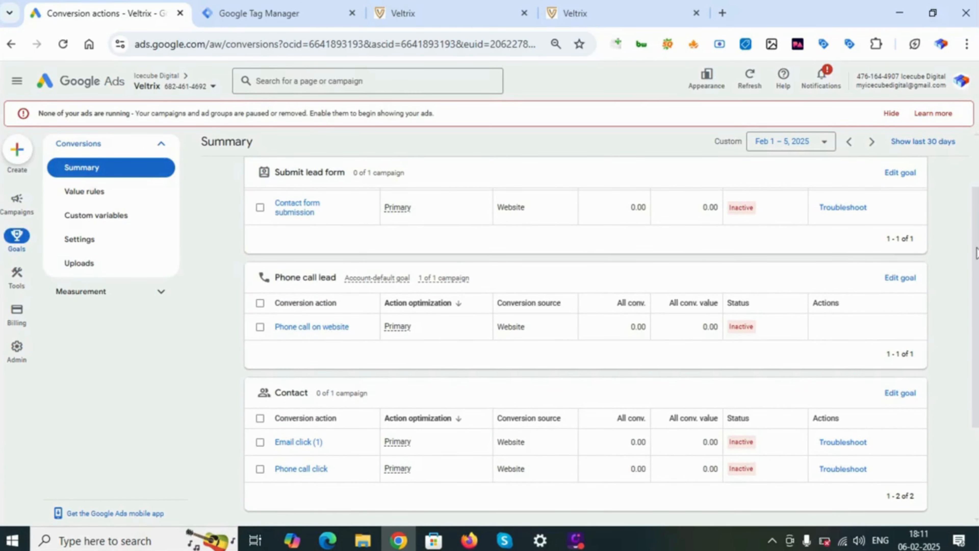
click(330, 326)
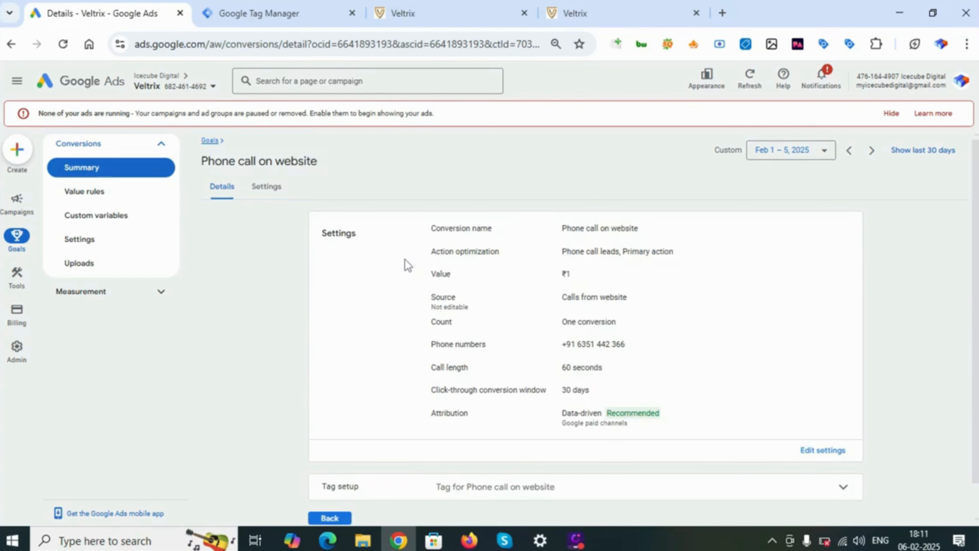
scroll(578, 308, down, 1)
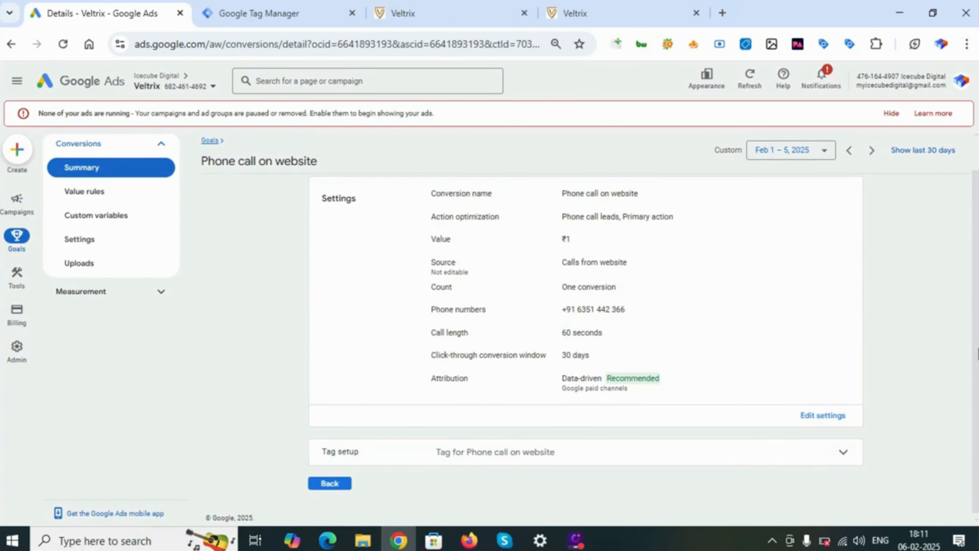
- Copy the Conversion ID from the Phone call on website action's Google Tag Manager setup instructions into the Tag Manager tag's Conversion ID
click(803, 468)
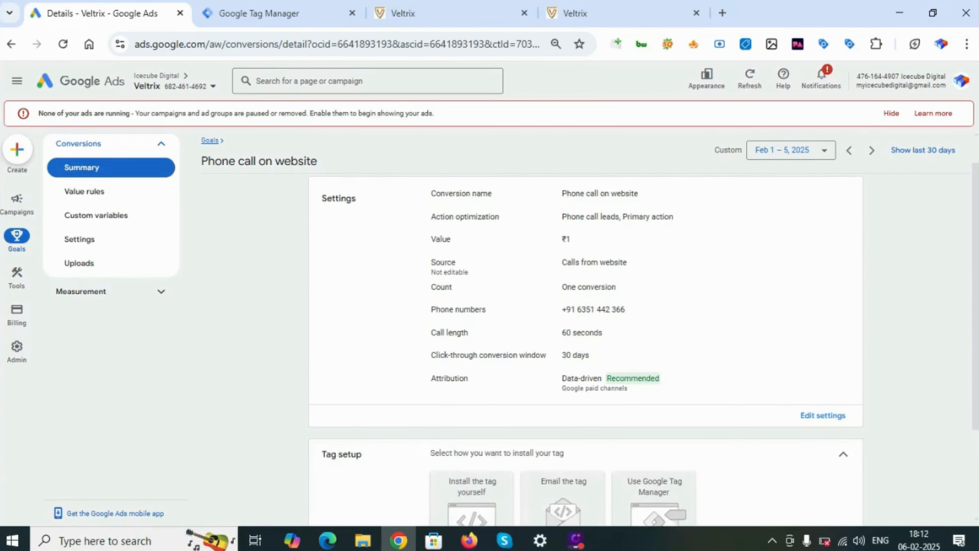
scroll(717, 378, down, 3)
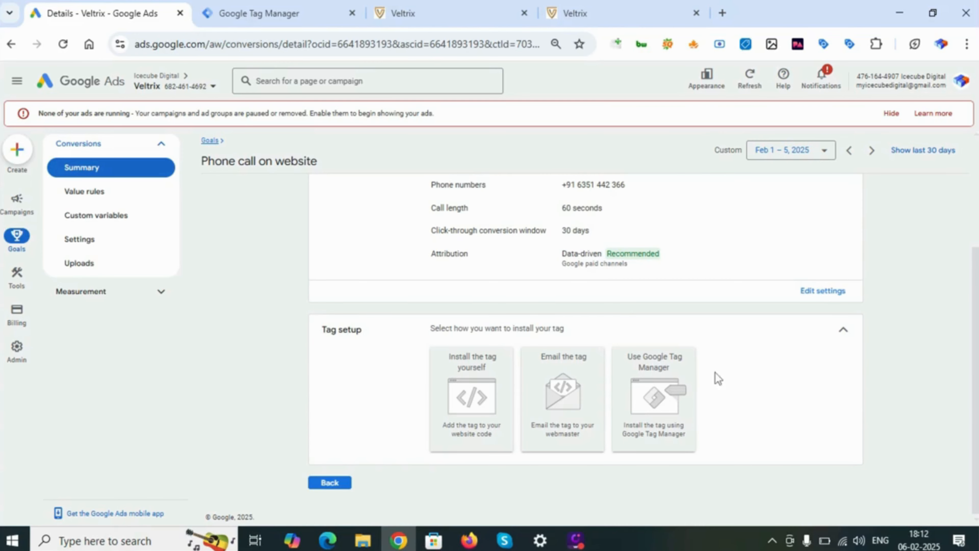
click(666, 378)
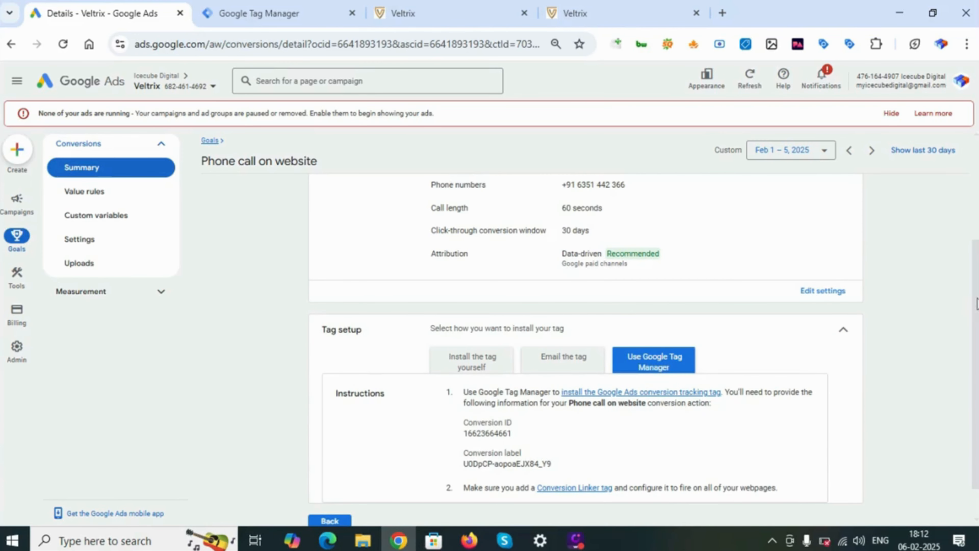
scroll(631, 367, down, 1)
double_click(488, 395)
key(ctrl+c)
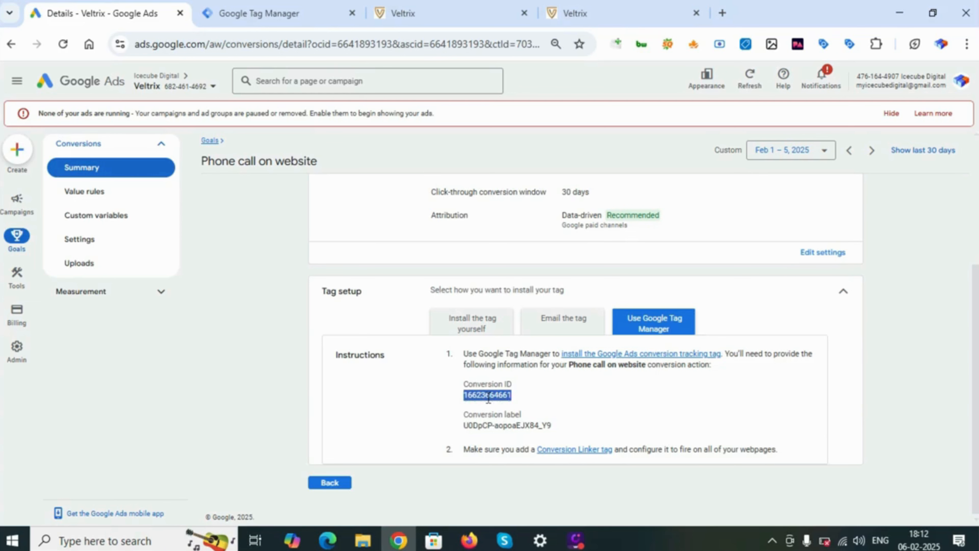
key(ctrl+Tab)
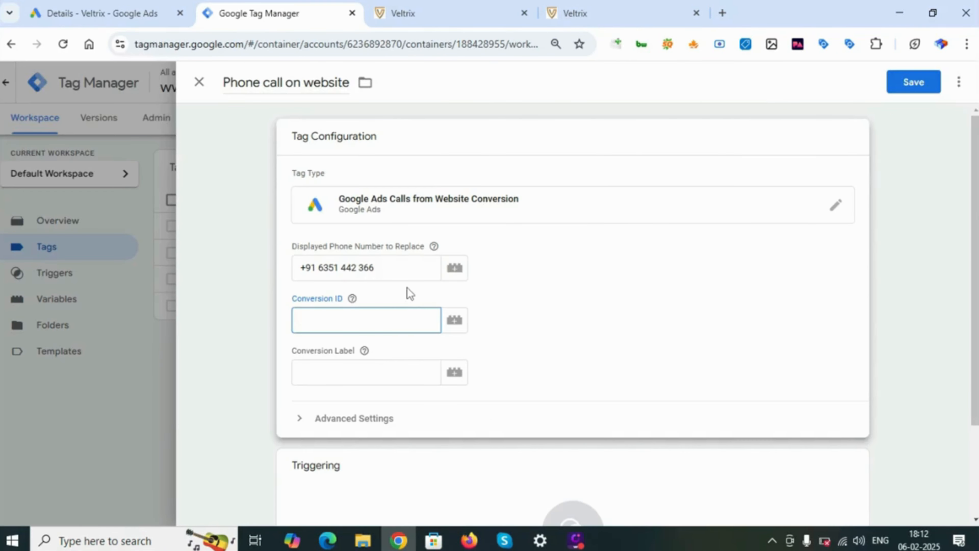
key(ctrl+v)
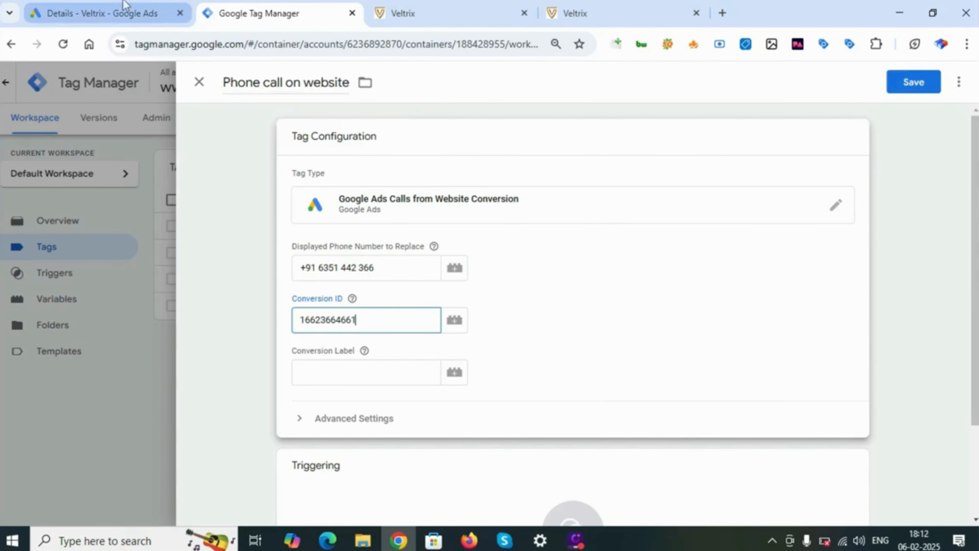
- Copy the conversion label U0DpCP-aopoaEJX84_Y9 from Google Ads into the Phone call on website tag's Conversion Label in Tag Manager
click(123, 11)
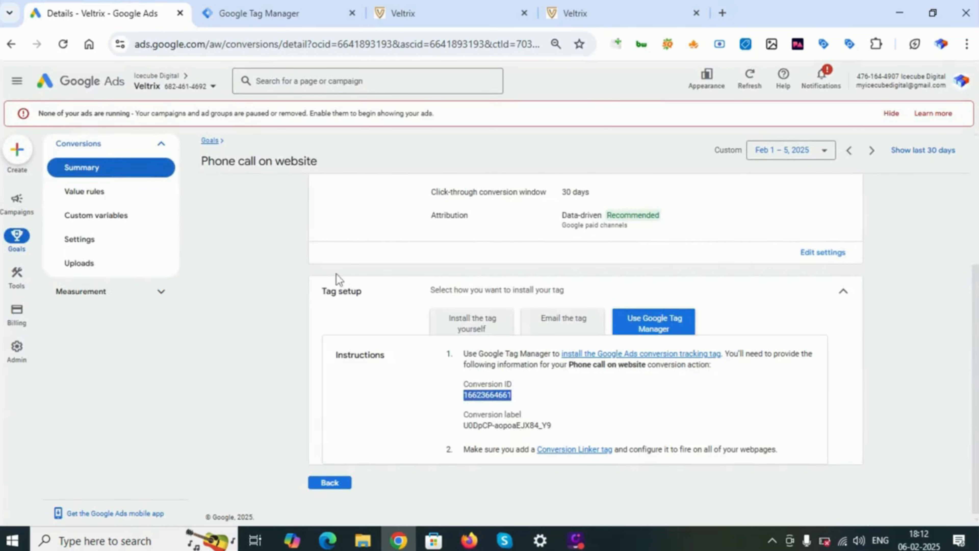
triple_click(497, 426)
key(ctrl+Tab)
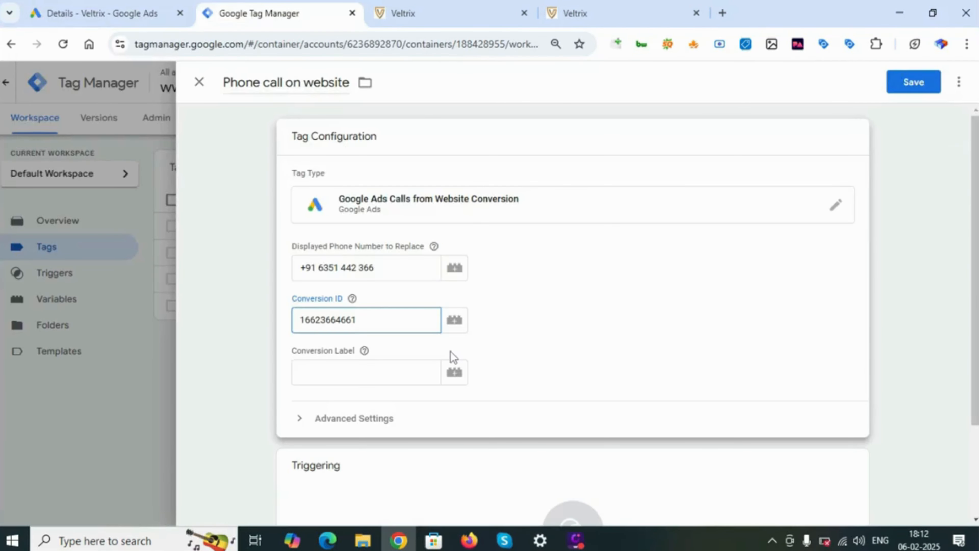
click(395, 367)
text(U0DpCP-aopoaEJX84_Y9)
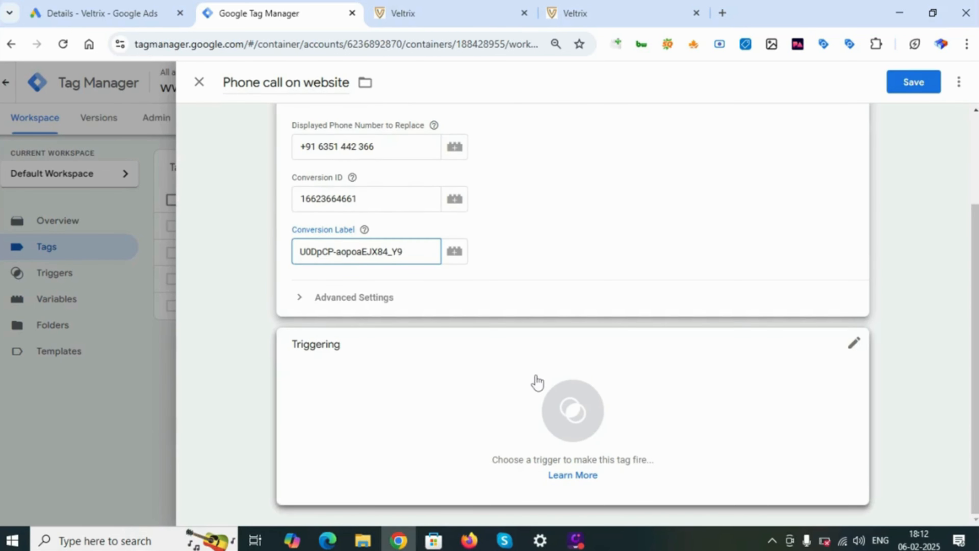
- Assign the All Pages trigger to the Phone call on website tag and save the tag
click(535, 384)
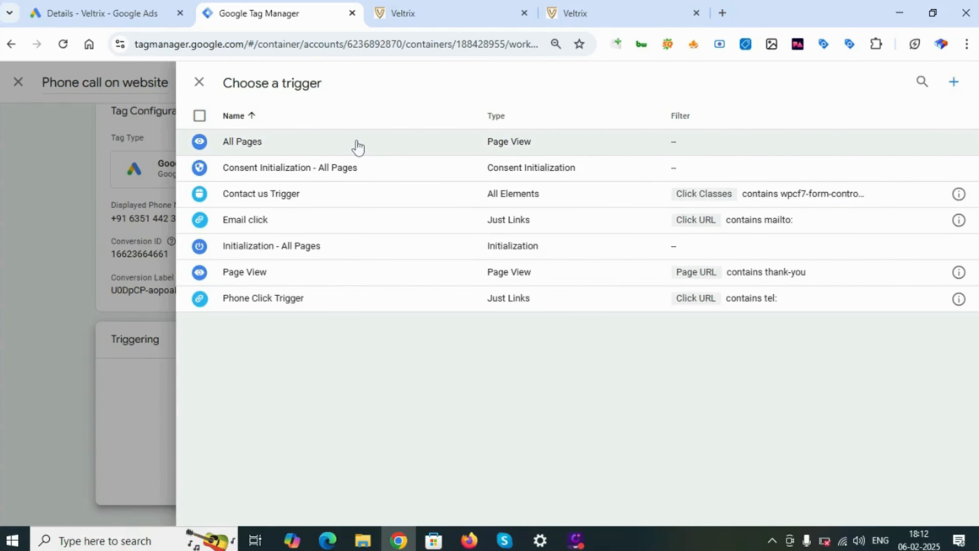
click(357, 147)
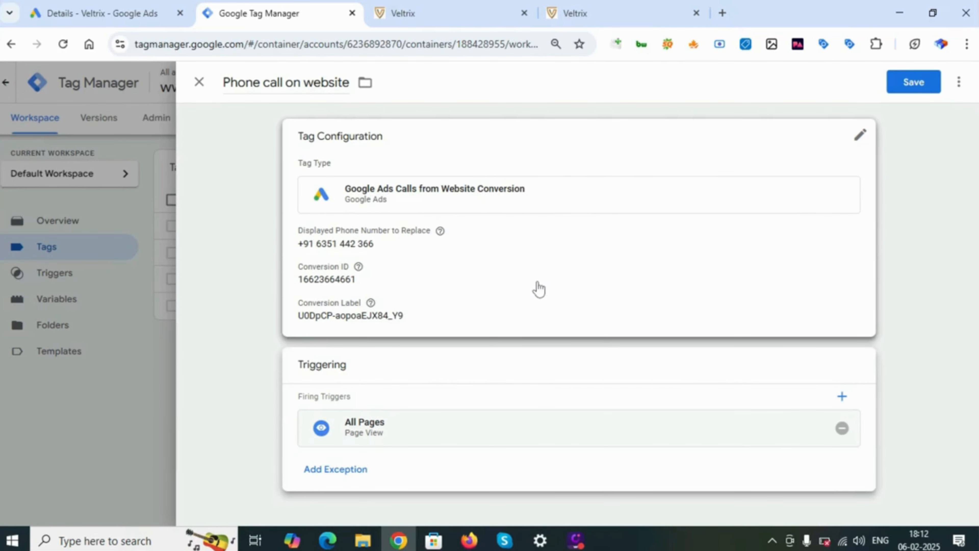
click(917, 86)
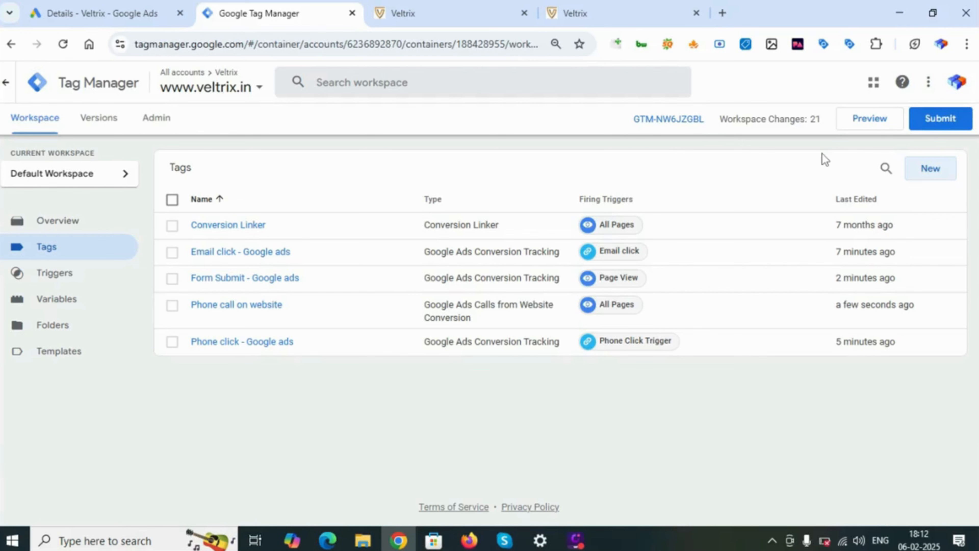
- Submit and publish the workspace changes without a version name or description, and return to the workspace overview
click(949, 120)
click(933, 84)
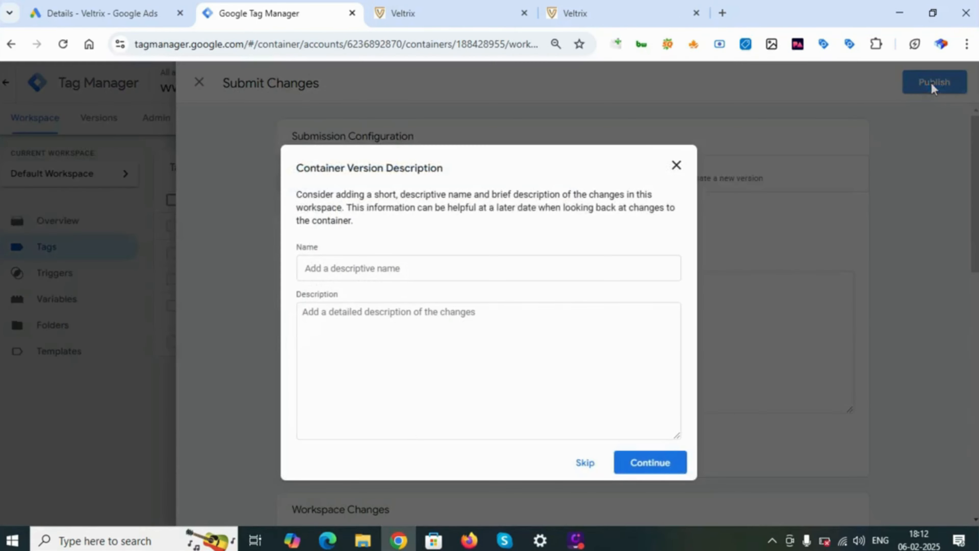
click(652, 467)
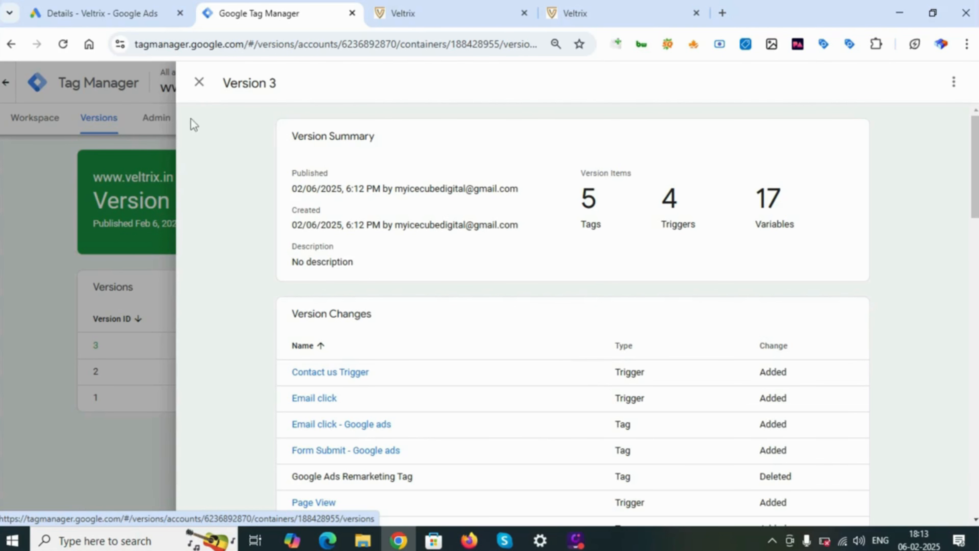
click(199, 82)
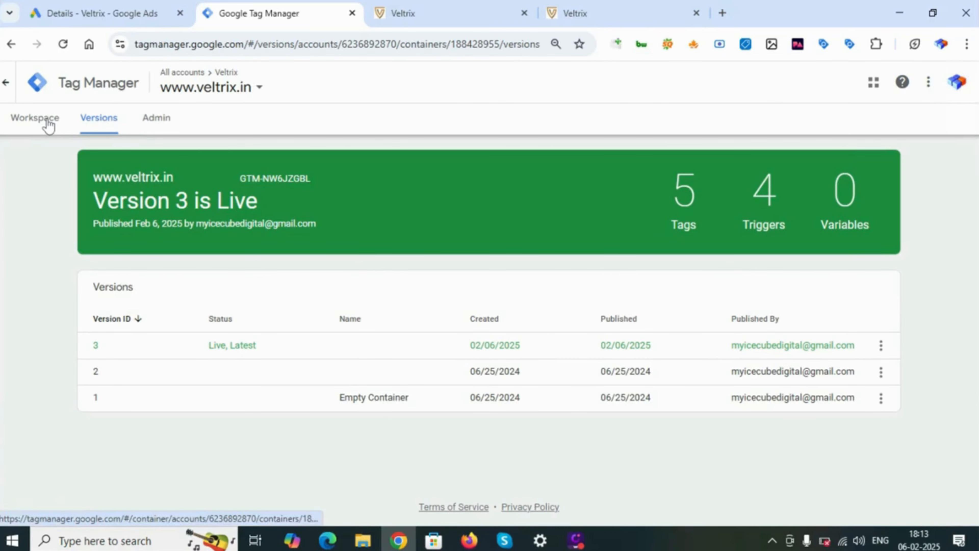
click(47, 123)
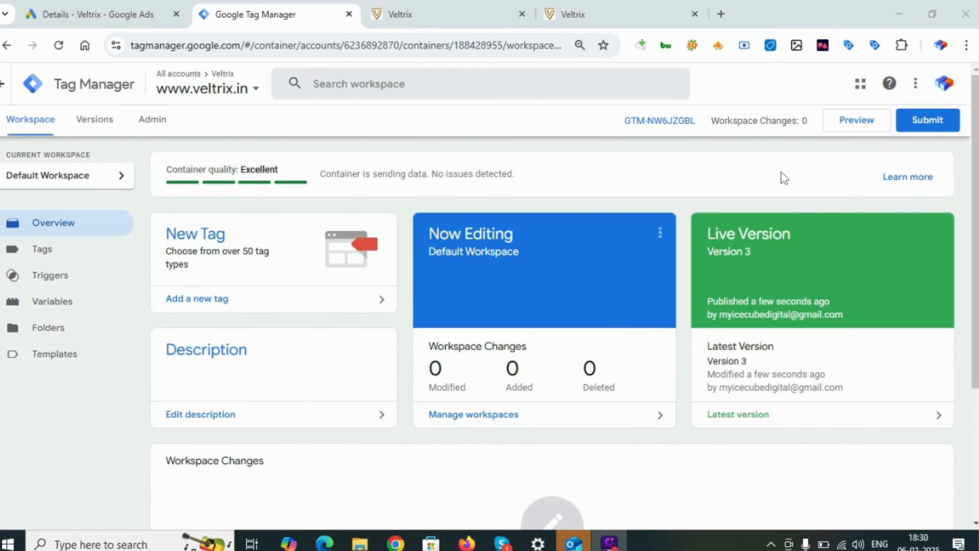
click(859, 120)
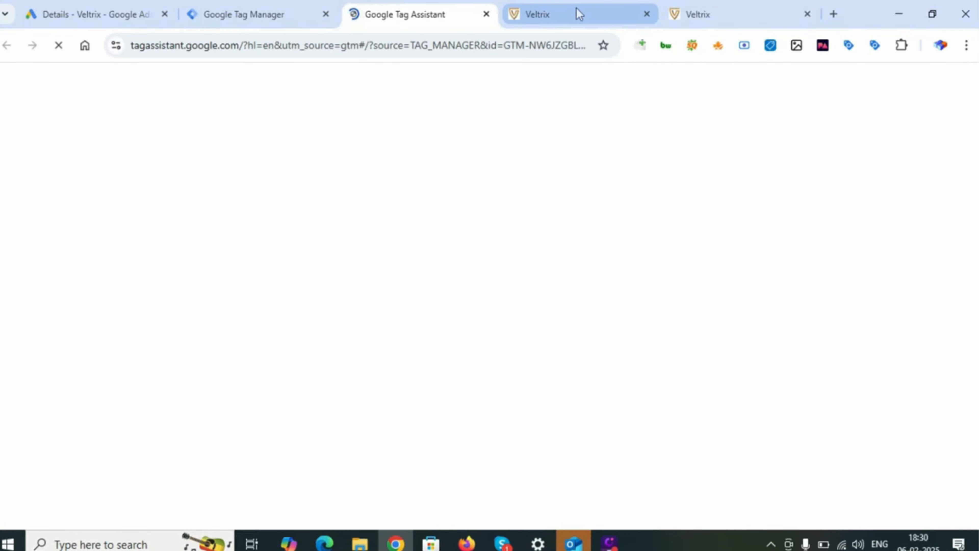
click(578, 14)
key(ctrl+l)
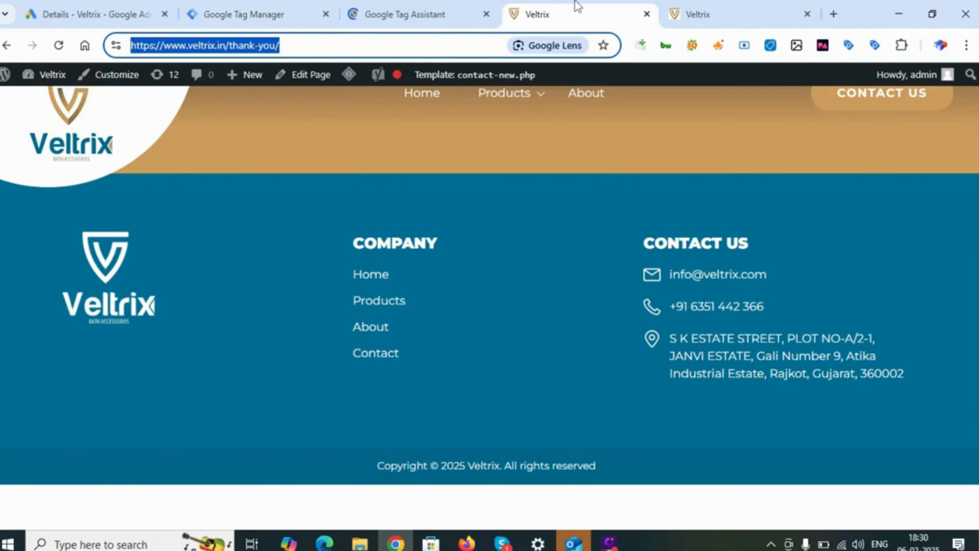
click(432, 4)
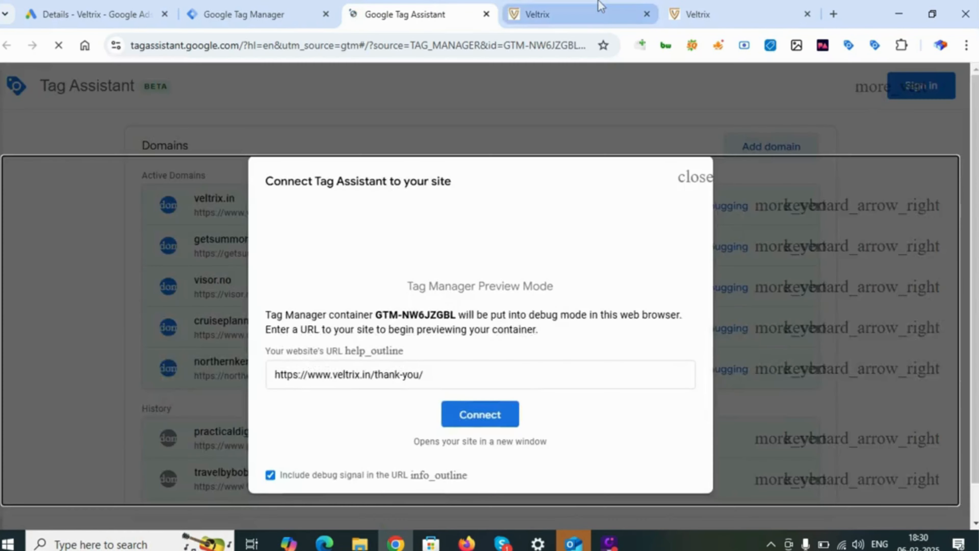
click(601, 7)
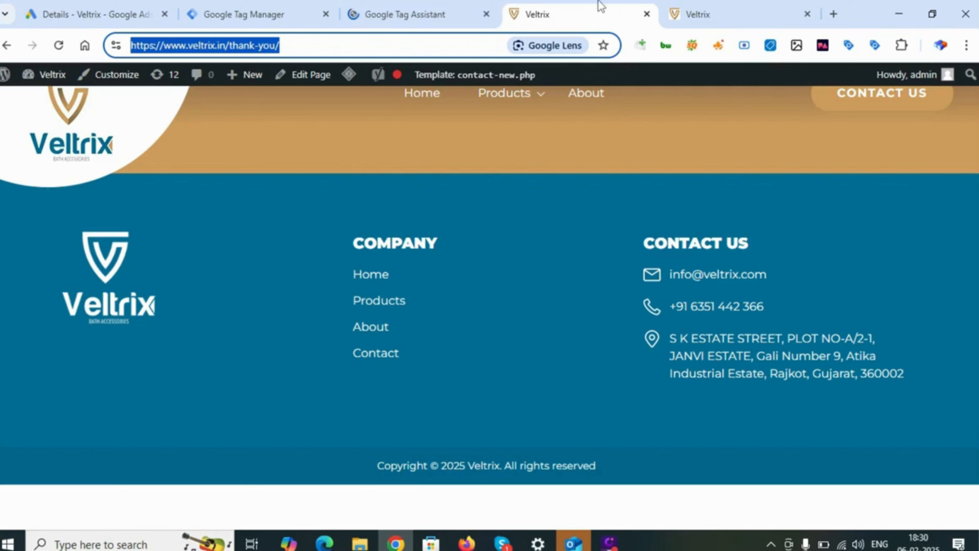
click(462, 5)
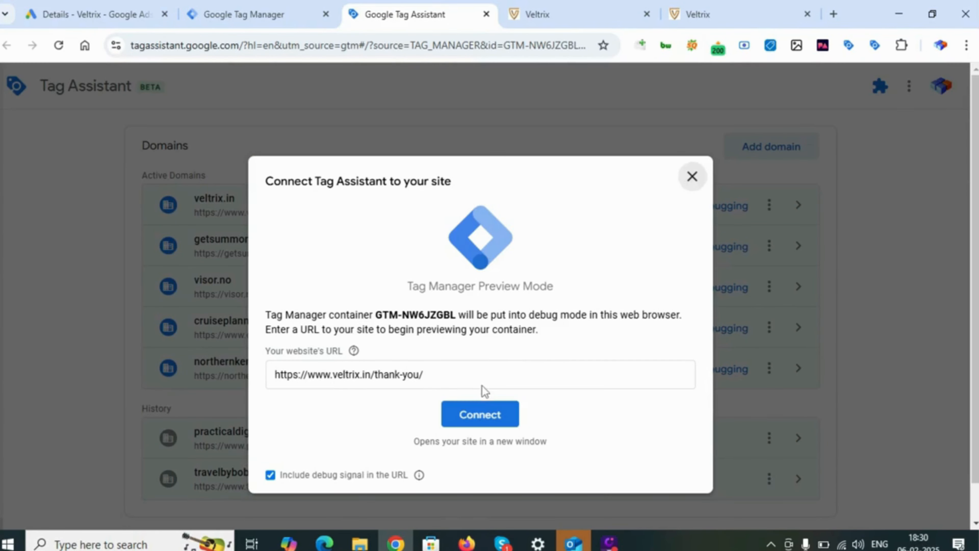
click(482, 371)
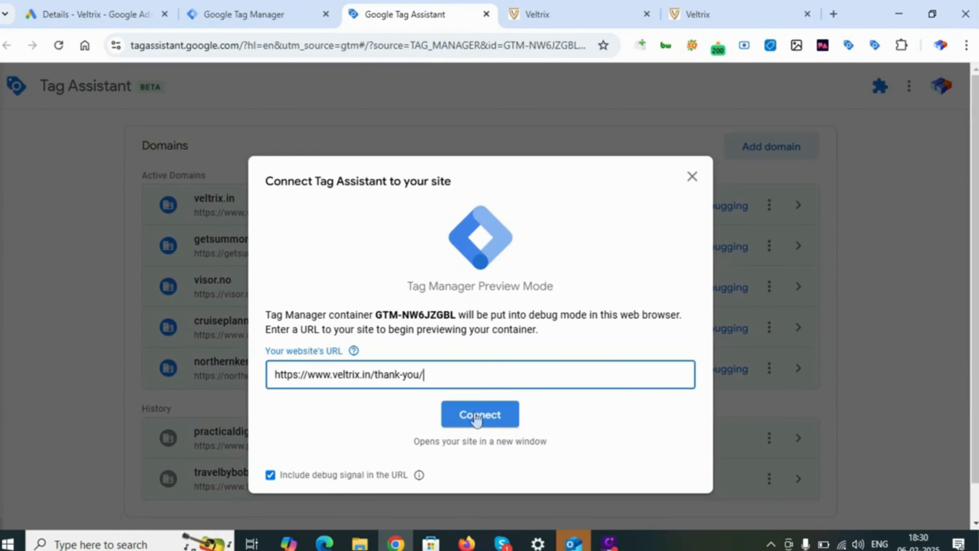
click(478, 414)
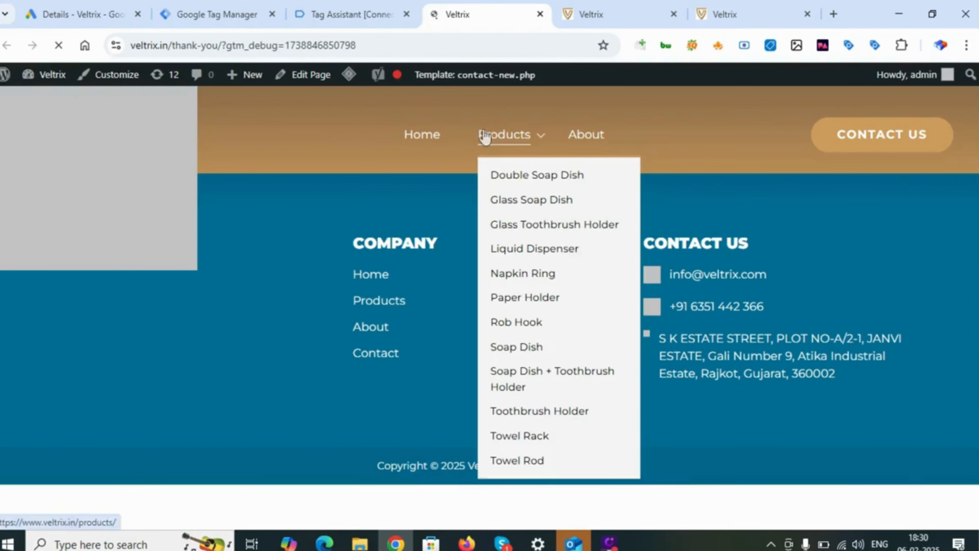
- Continue into the connected Tag Assistant session and examine the fired and unfired tags for the Veltrix page
click(364, 8)
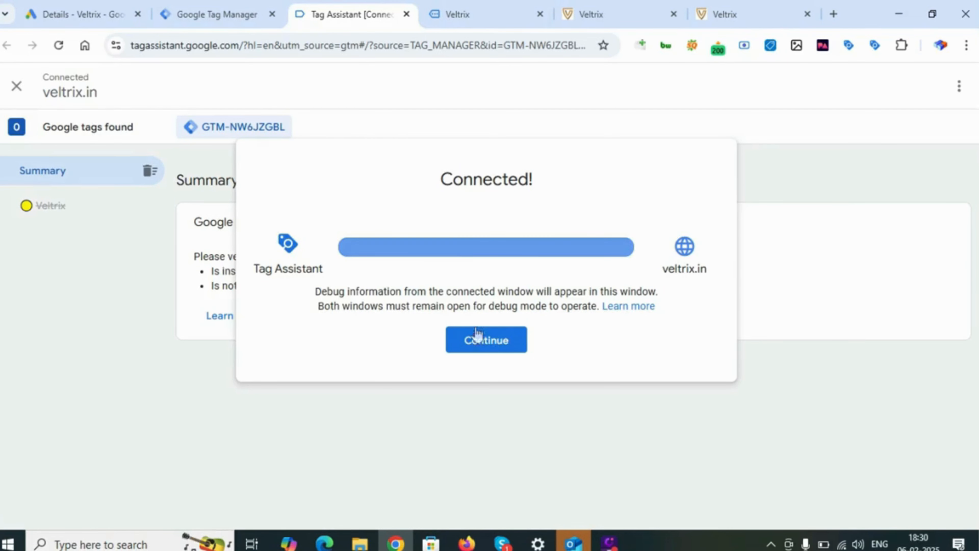
click(489, 341)
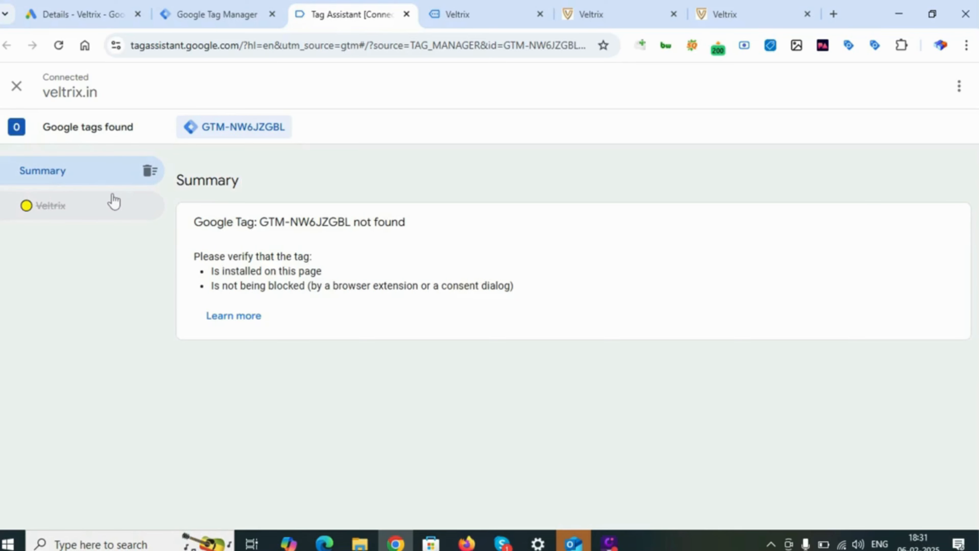
click(114, 203)
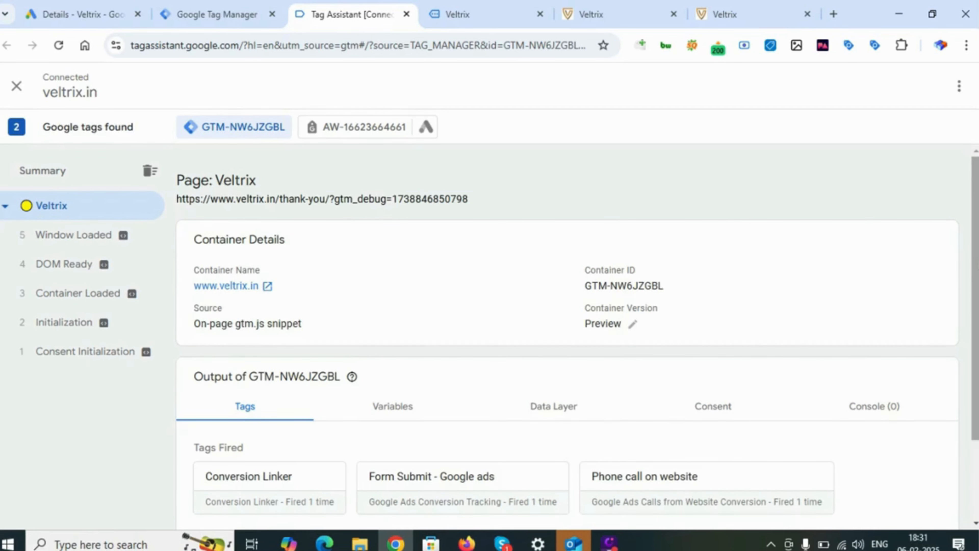
scroll(567, 335, down, 3)
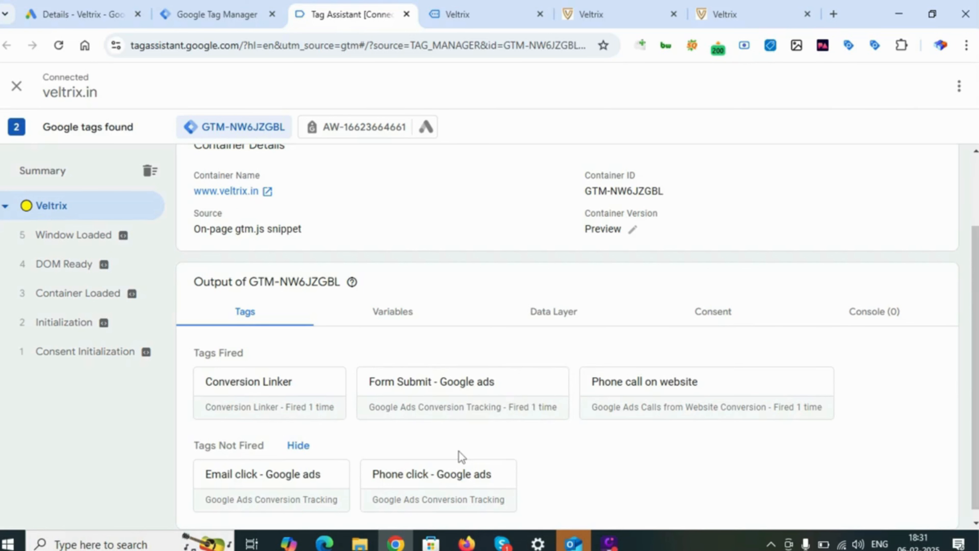
- Test the footer phone link on the debugged Veltrix page, decline opening Skype, and check the fired tags in Tag Assistant
click(520, 6)
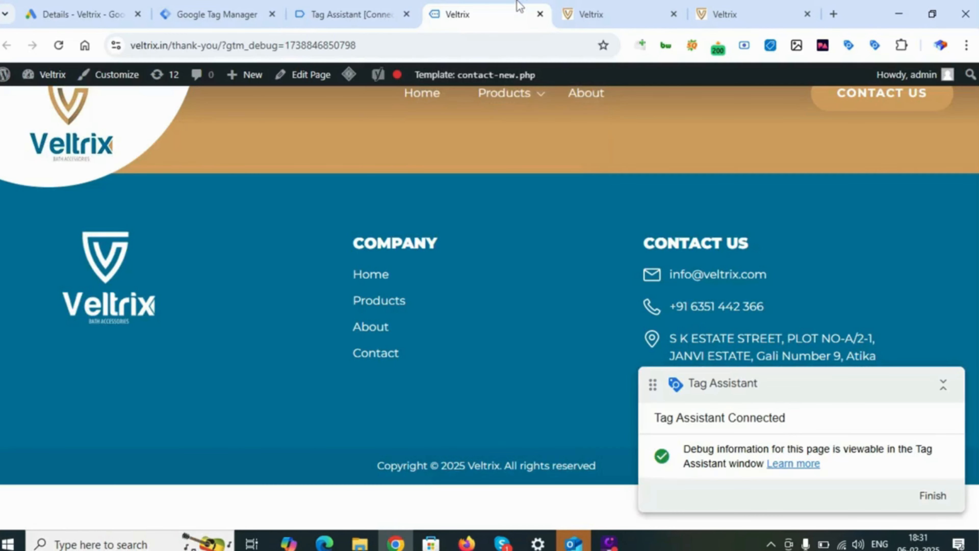
click(702, 313)
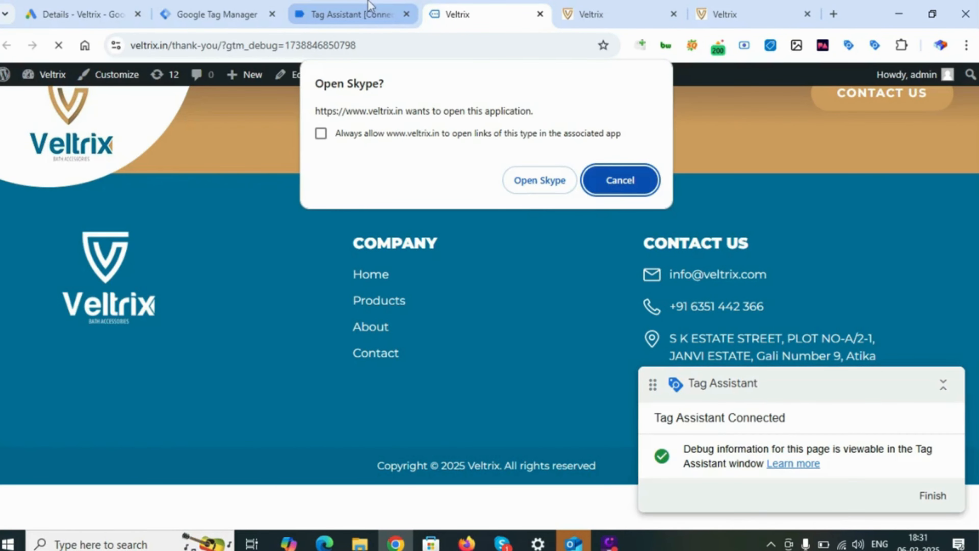
click(623, 193)
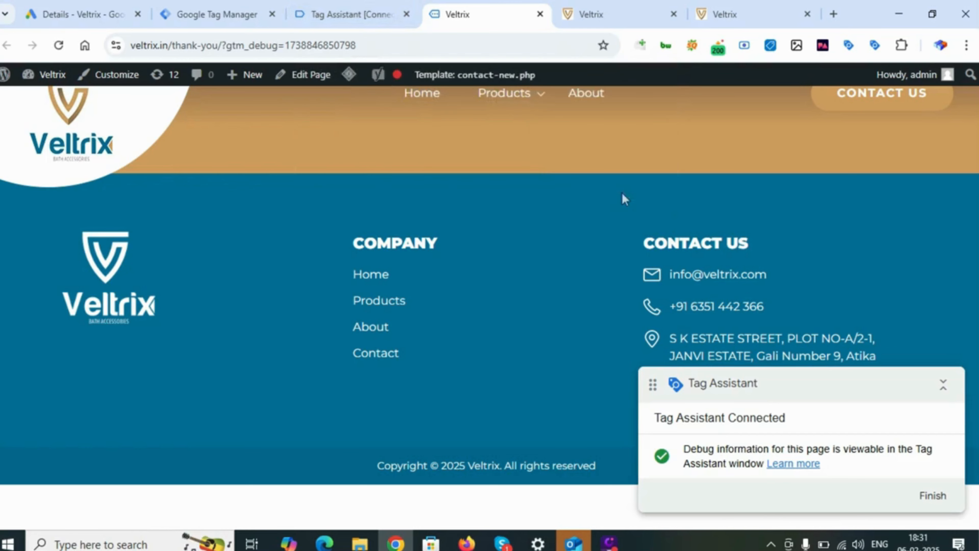
click(332, 6)
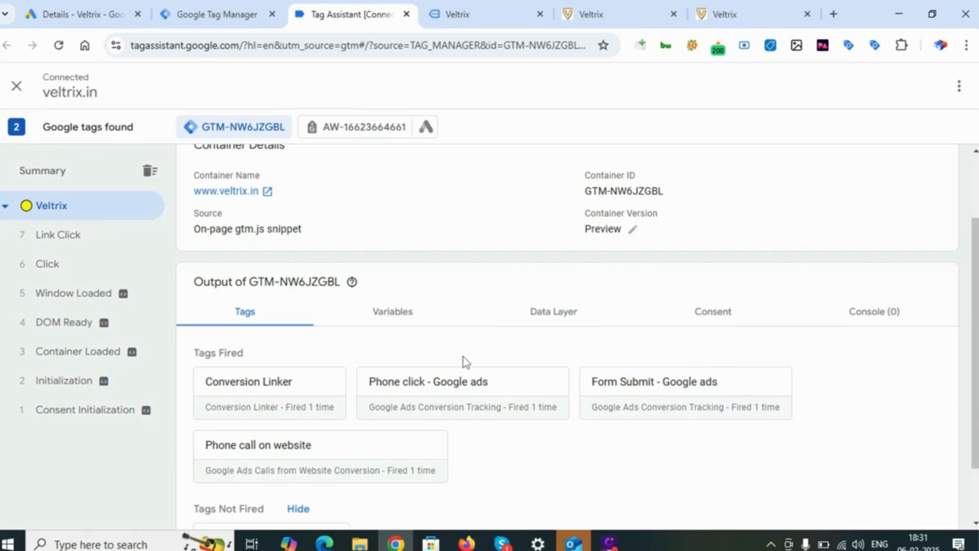
- Test the footer email link on the debugged Veltrix page, close the mail app window, and go back to Tag Assistant
key(ctrl+Tab)
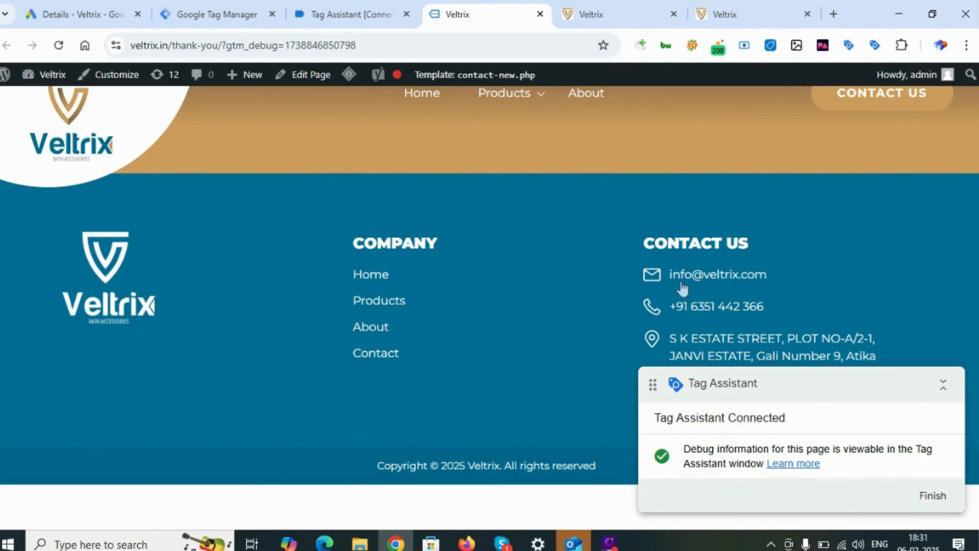
click(704, 287)
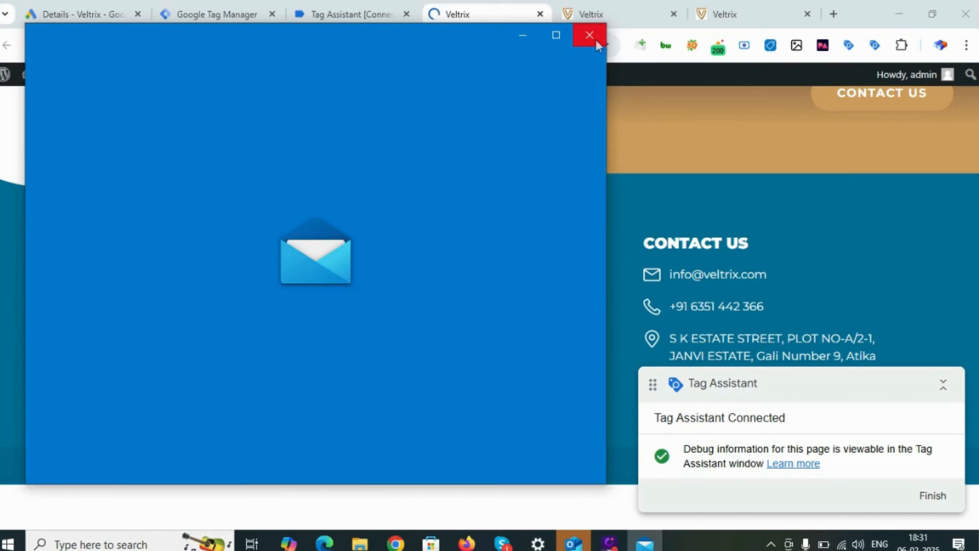
click(590, 35)
click(379, 7)
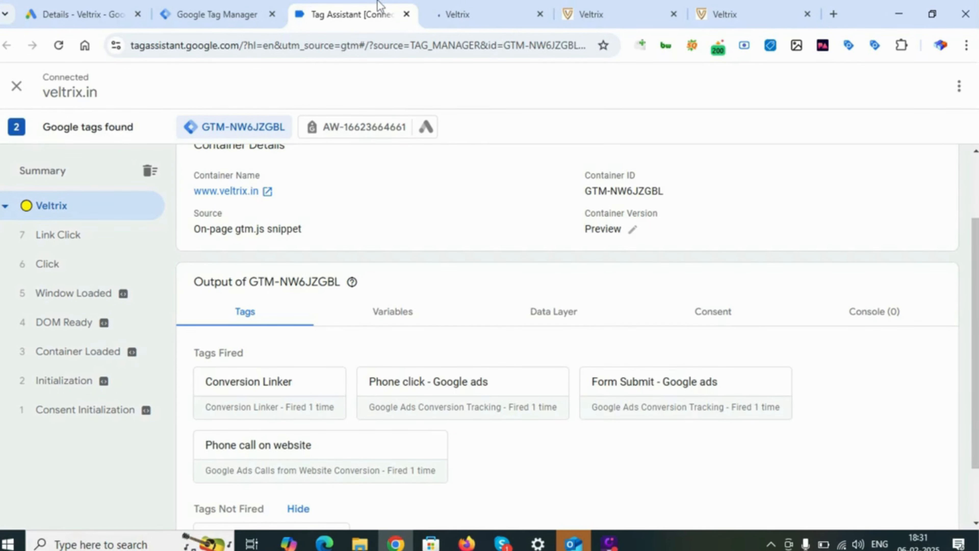